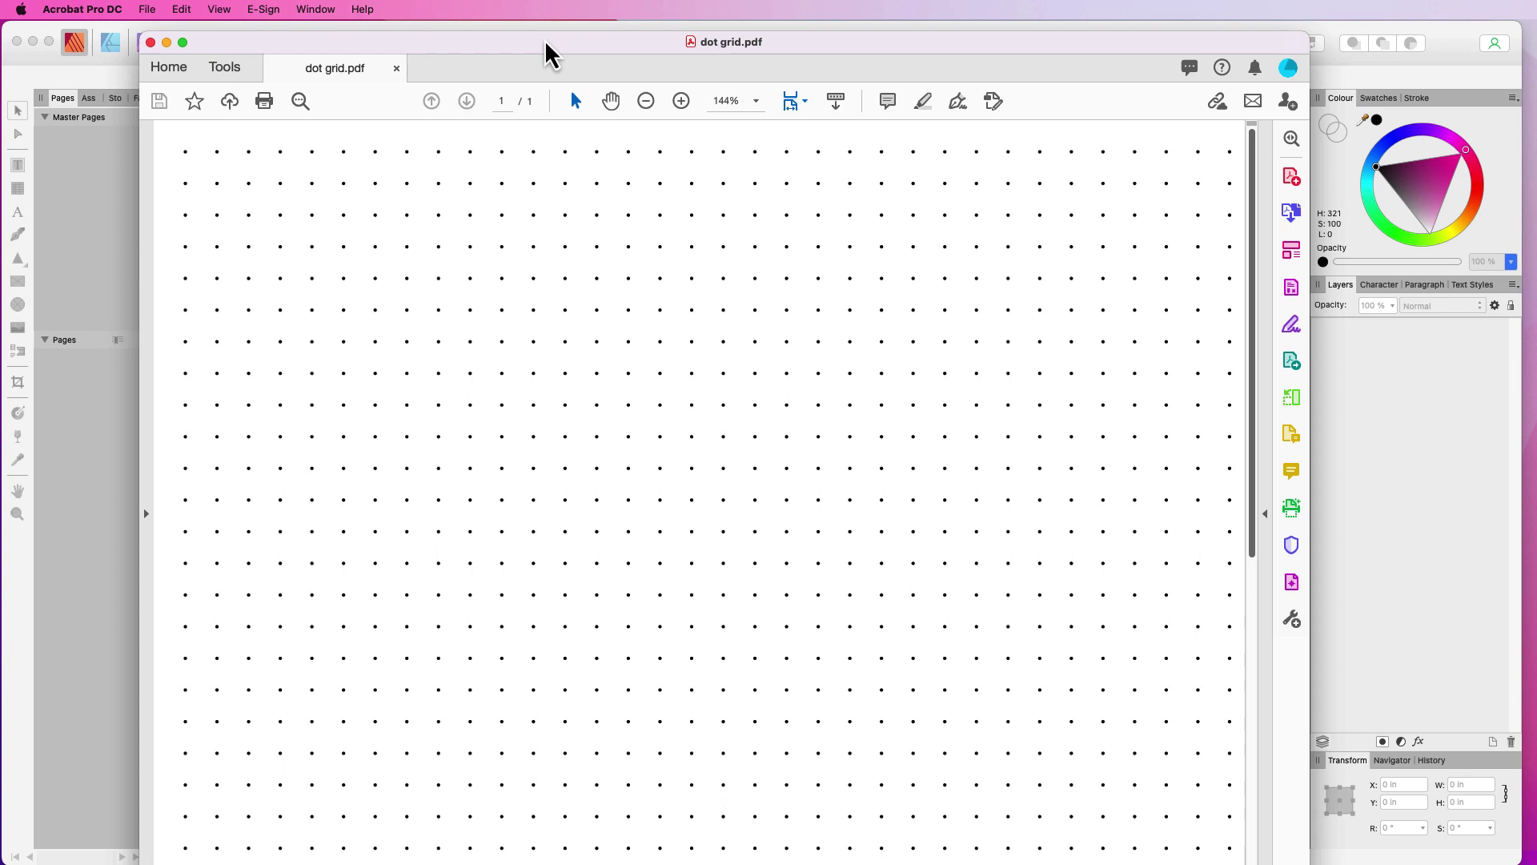
- Drag the Acrobat window showing dot grid.pdf aside to reveal Affinity Publisher
drag(544, 41, 1536, 140)
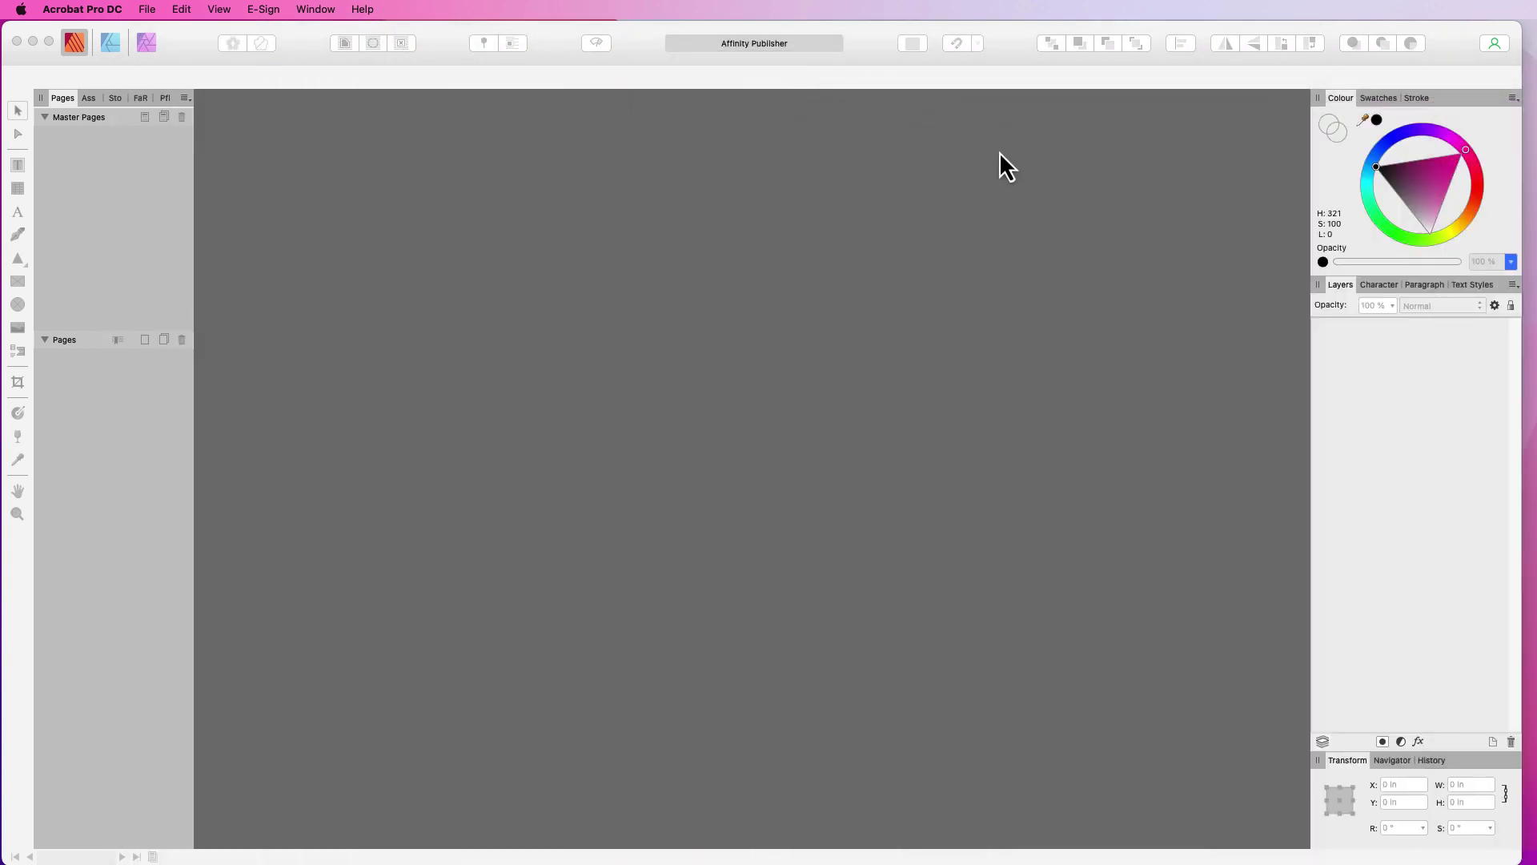
- Bring Affinity Publisher to the front and open the File menu
click(920, 157)
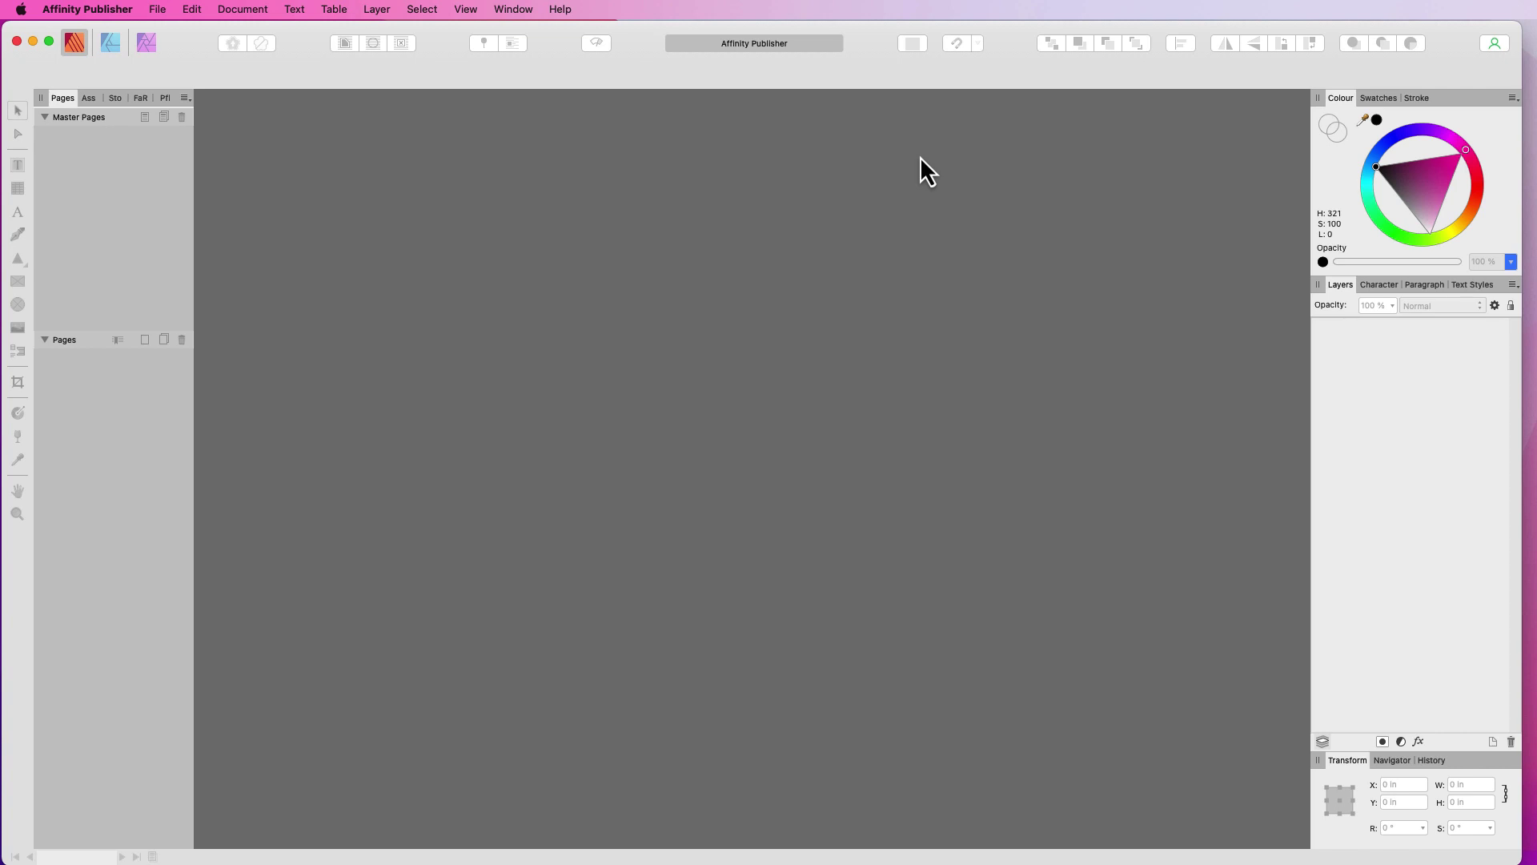
click(157, 11)
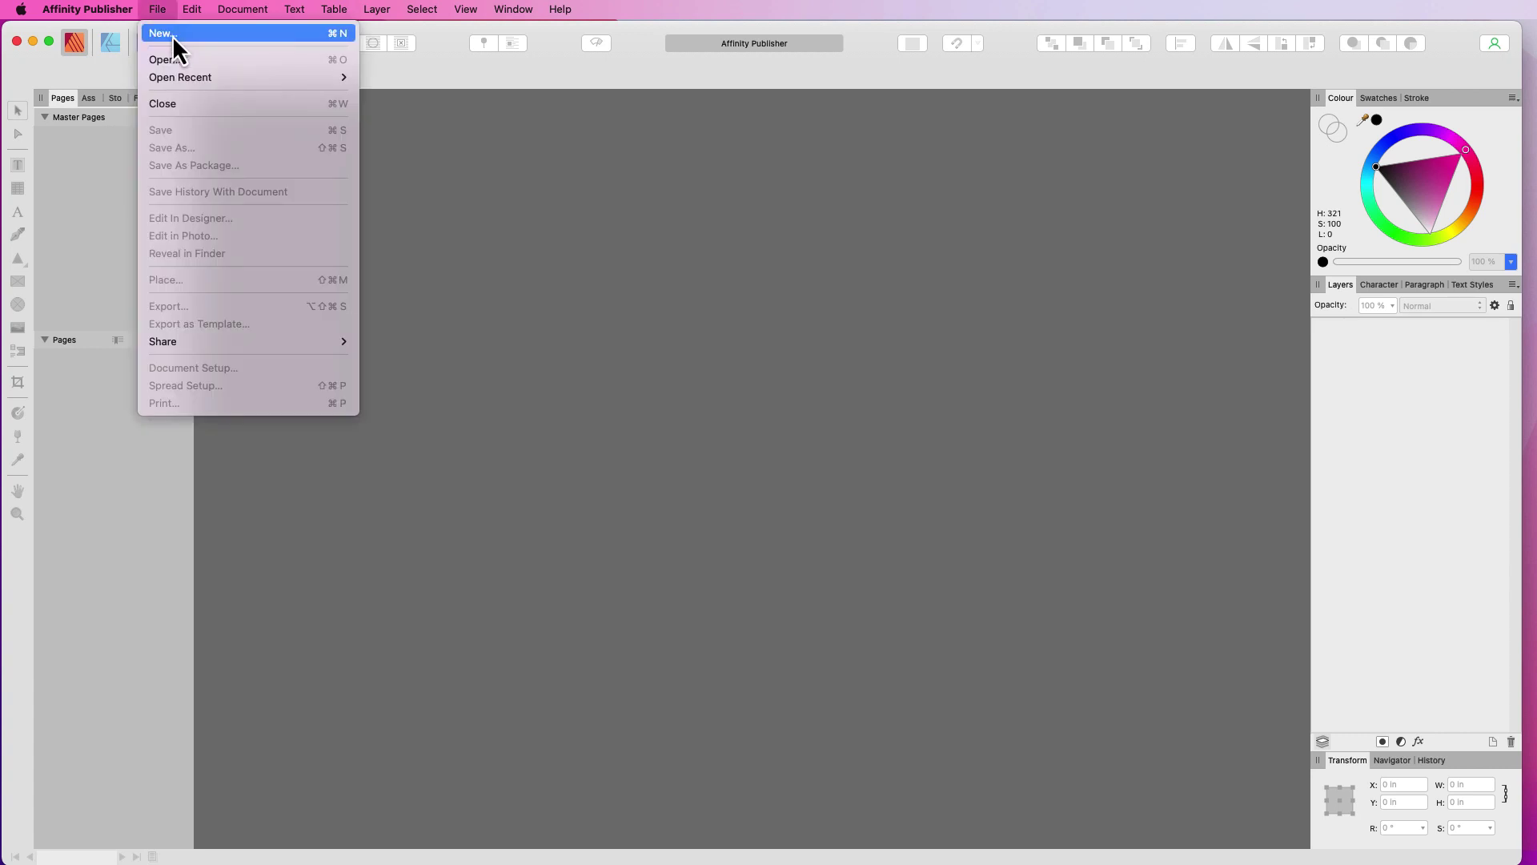
- Set up a new Letter document at 8.625 × 11.25 in, 300 DPI, 0.5 in margins
click(171, 35)
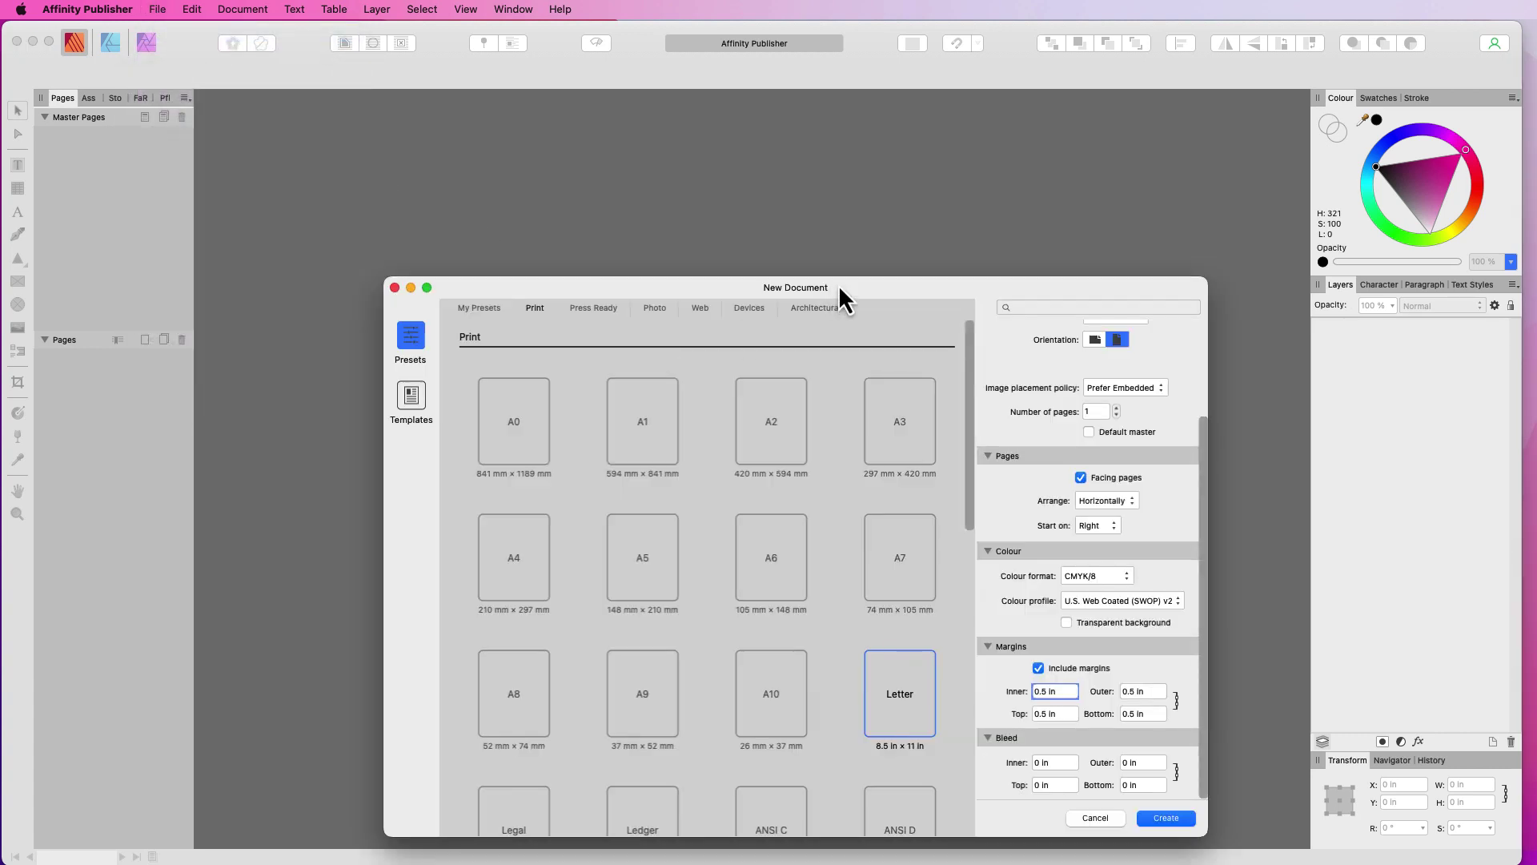
drag(838, 285, 798, 162)
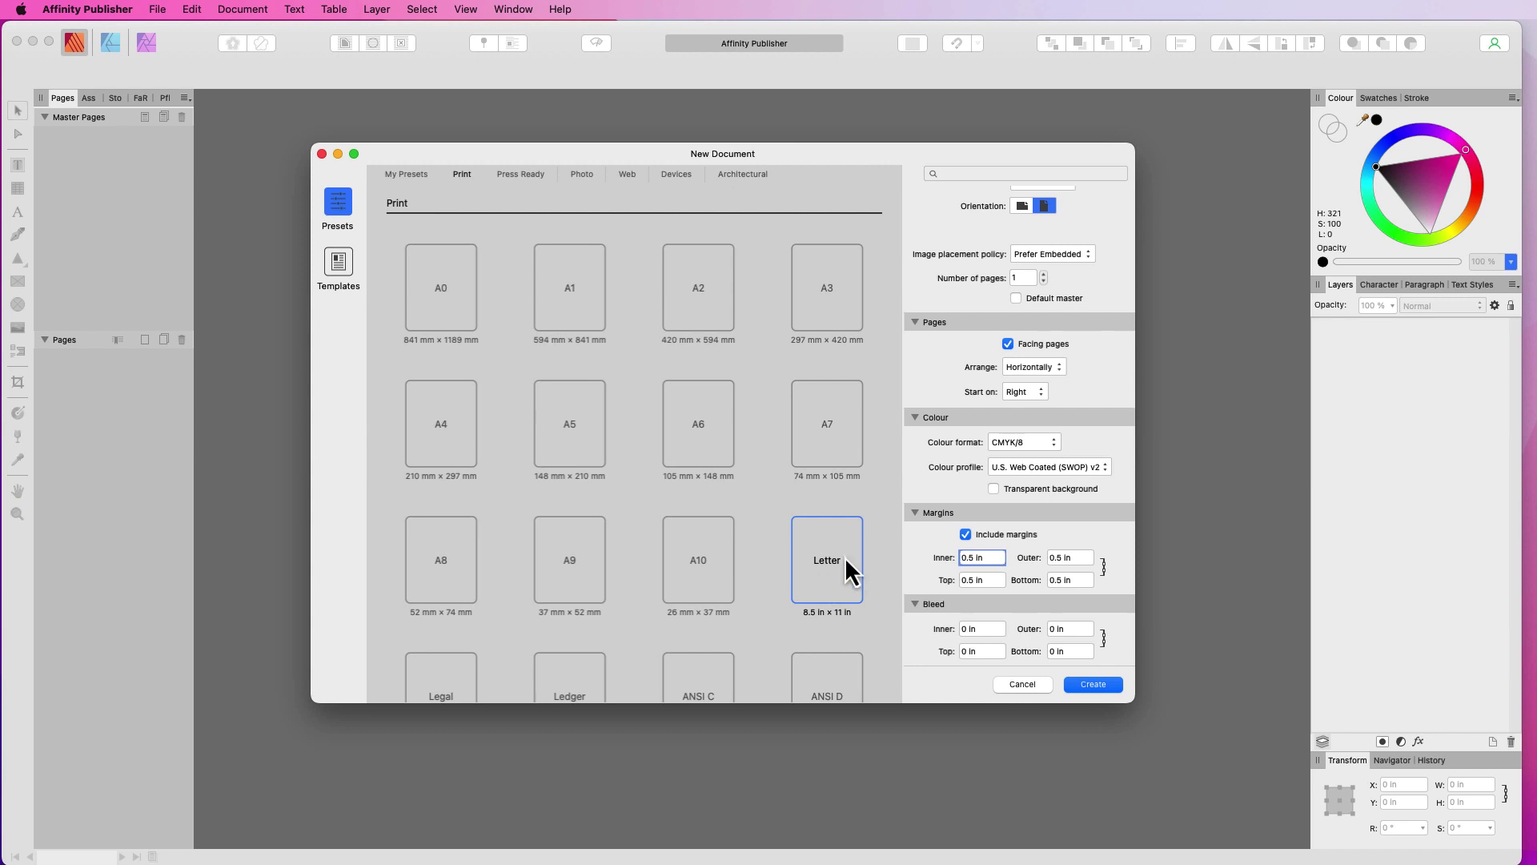
scroll(1032, 464, up, 3)
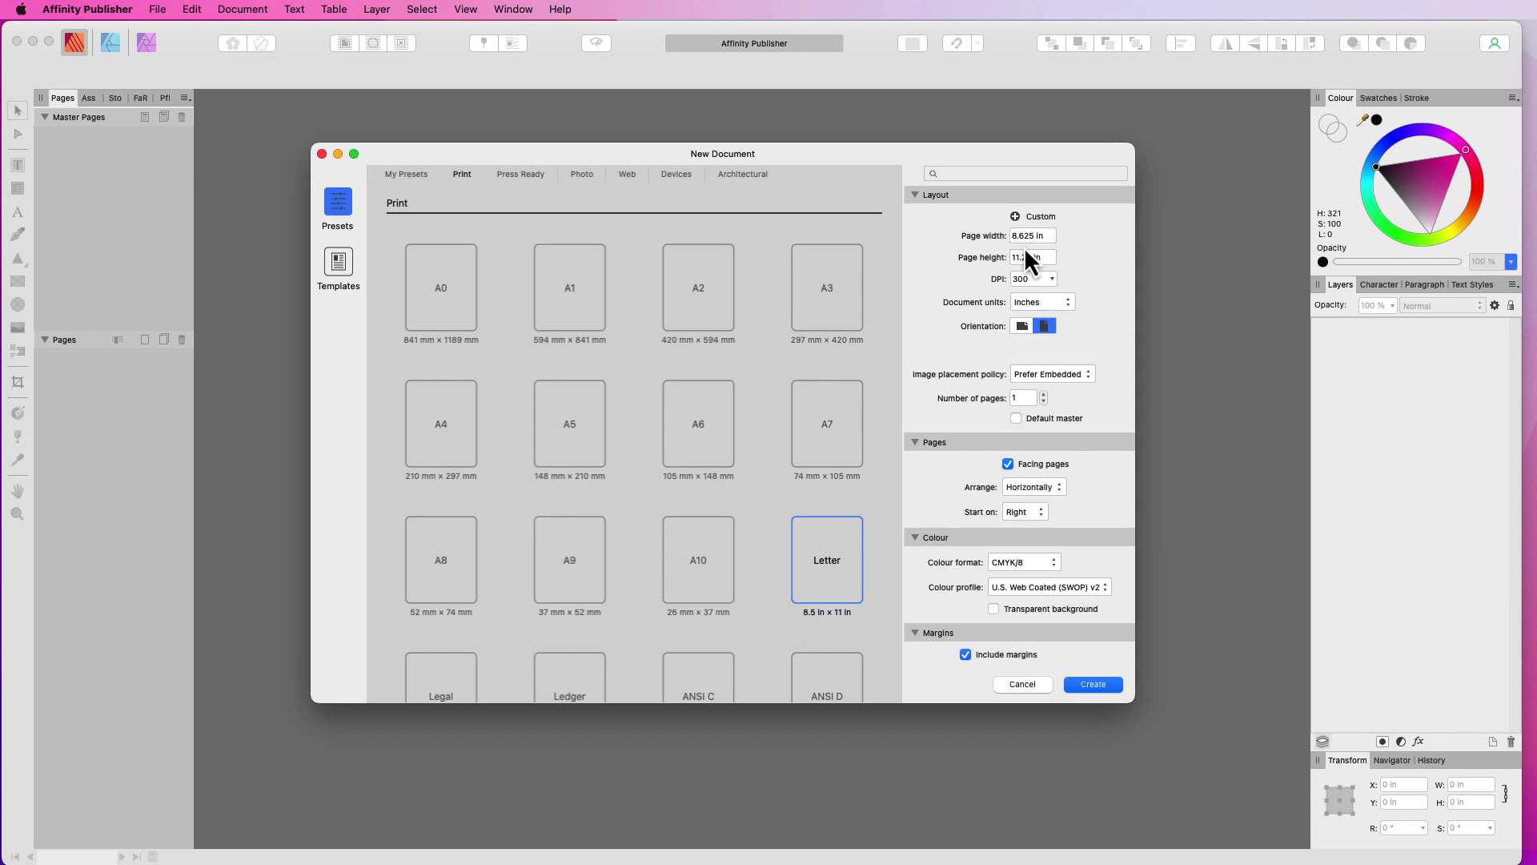
scroll(1054, 431, down, 3)
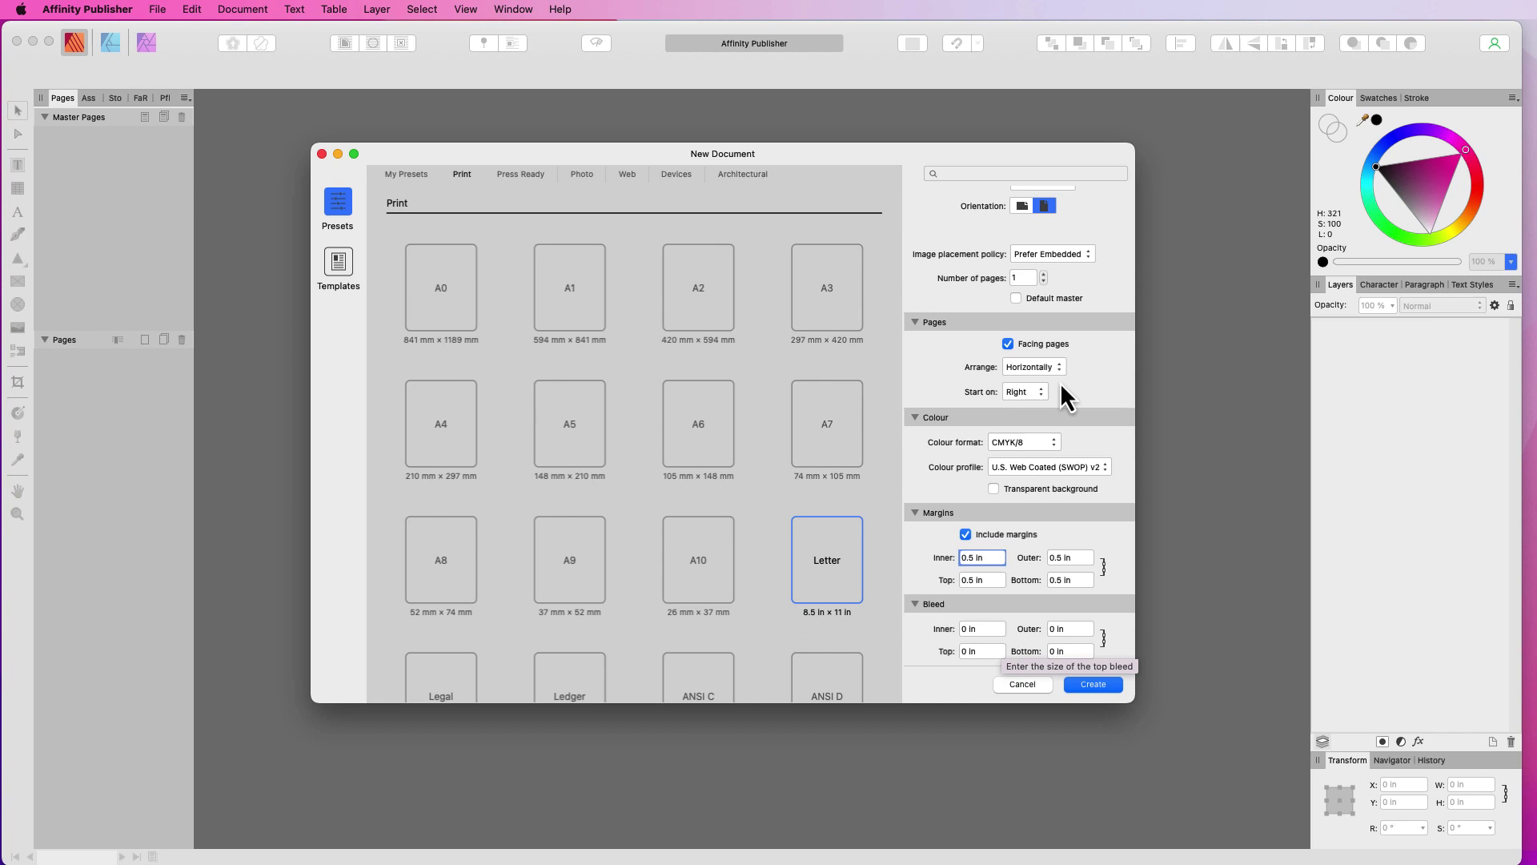
scroll(1064, 388, up, 3)
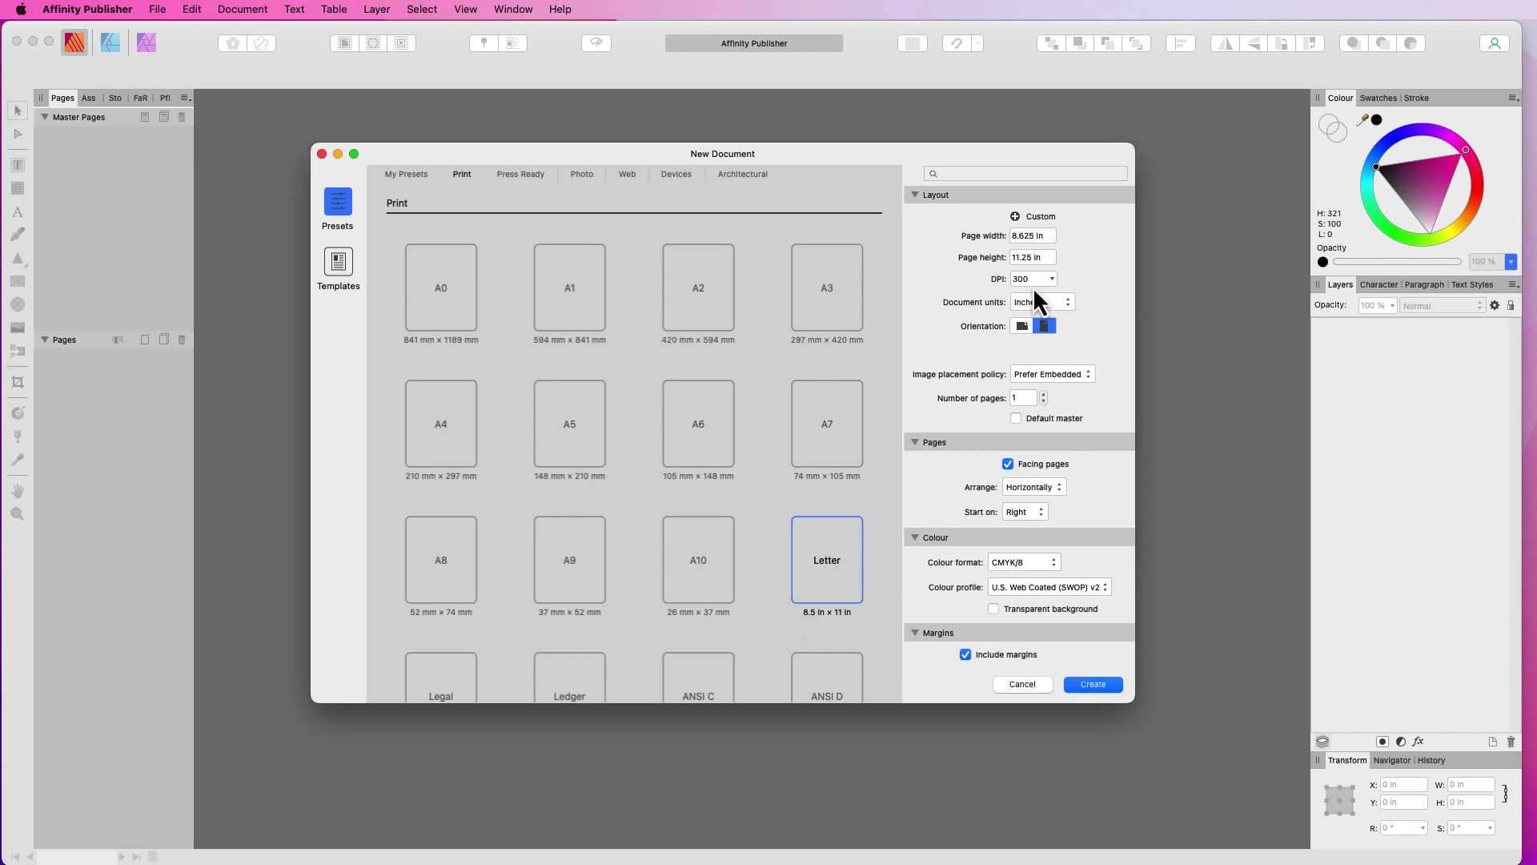
scroll(1028, 515, down, 3)
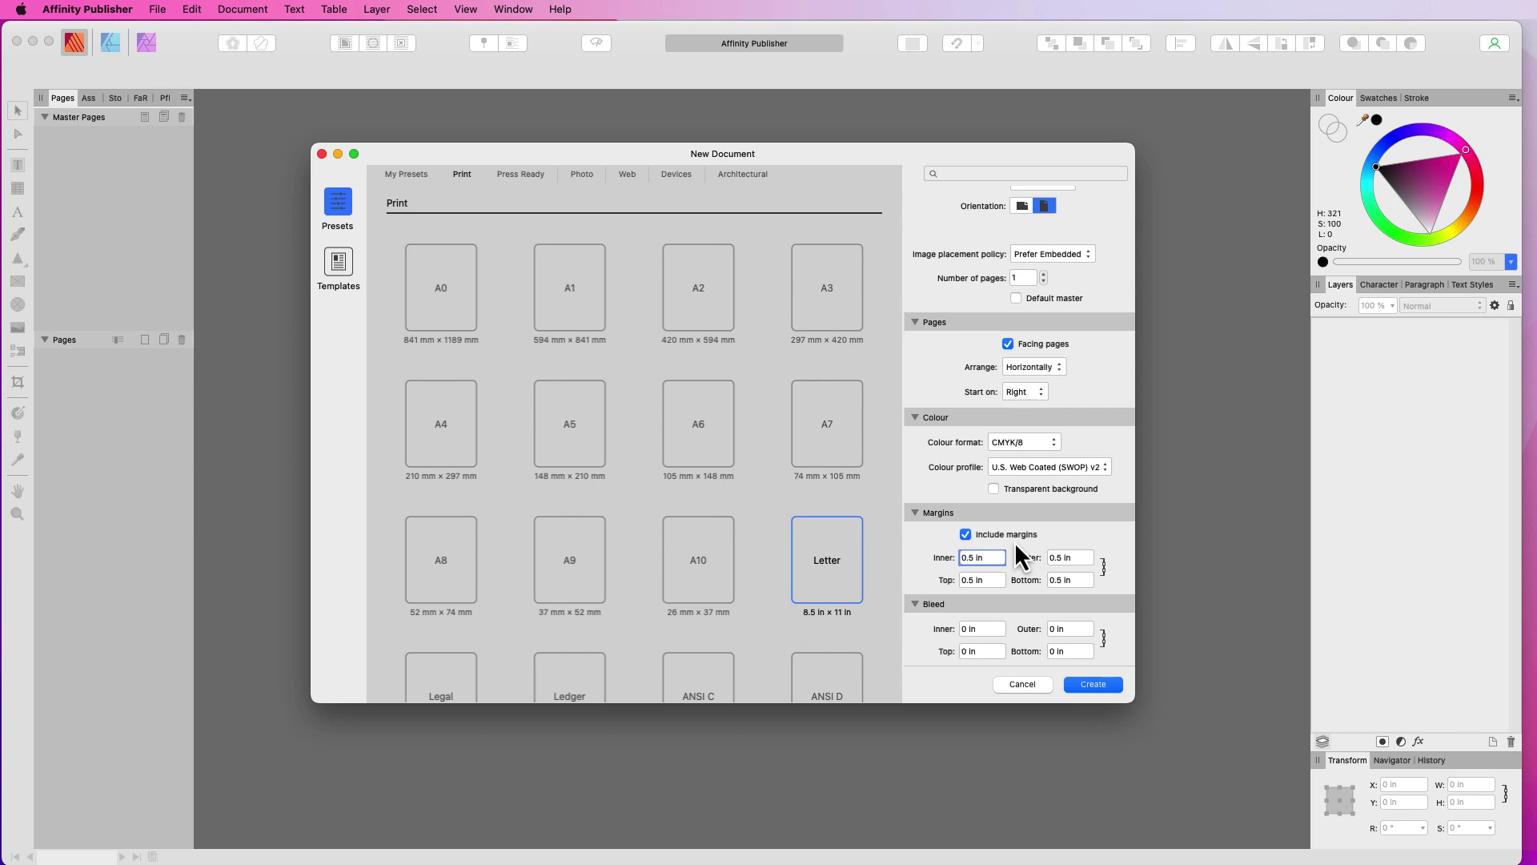
- Create the document, add a single-page Master A, then toggle the grid off and on
click(1094, 686)
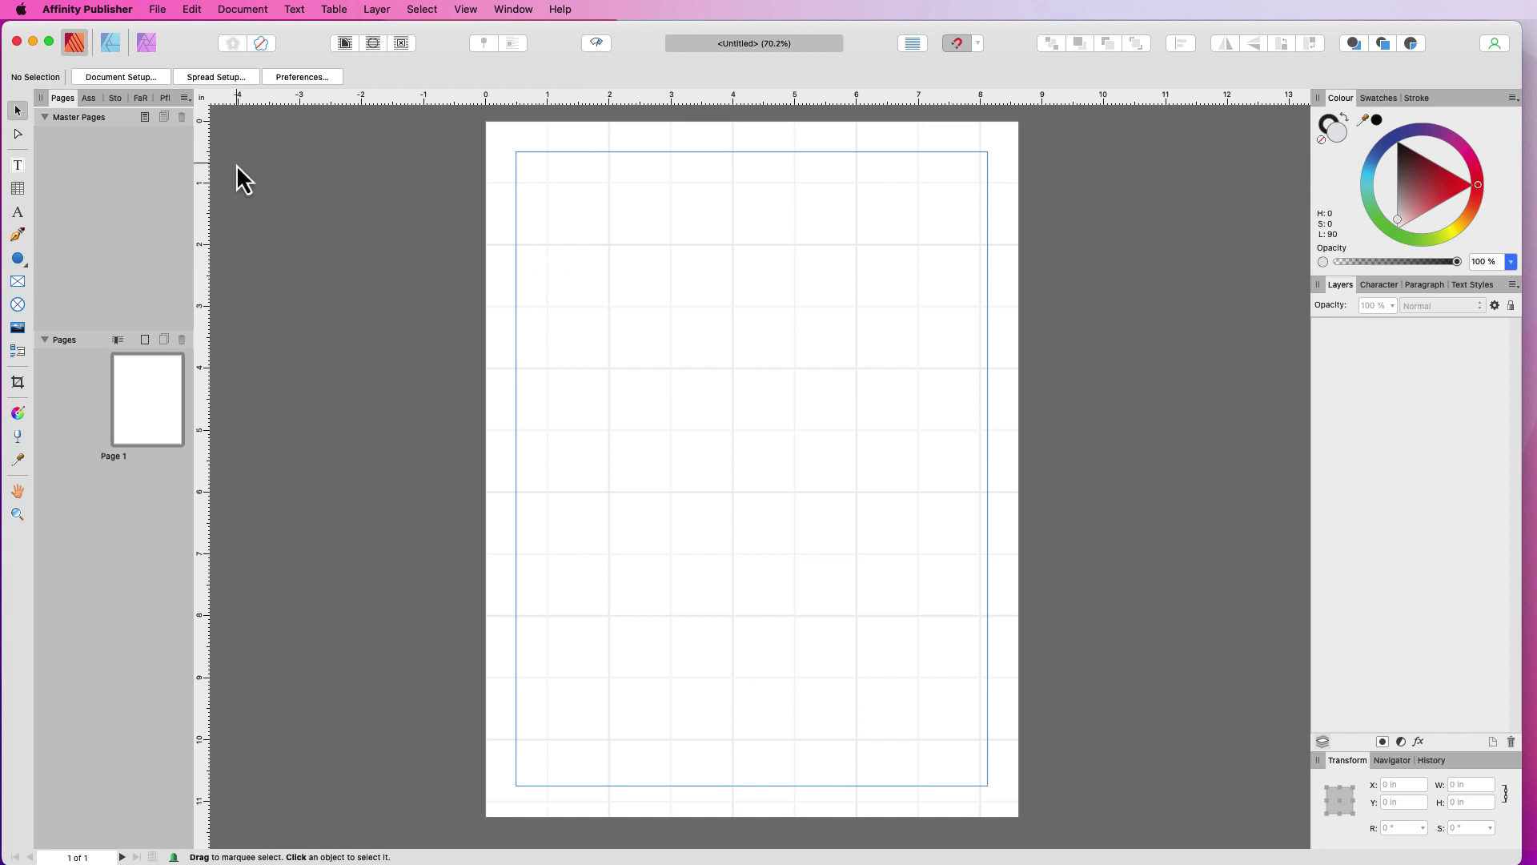
click(143, 119)
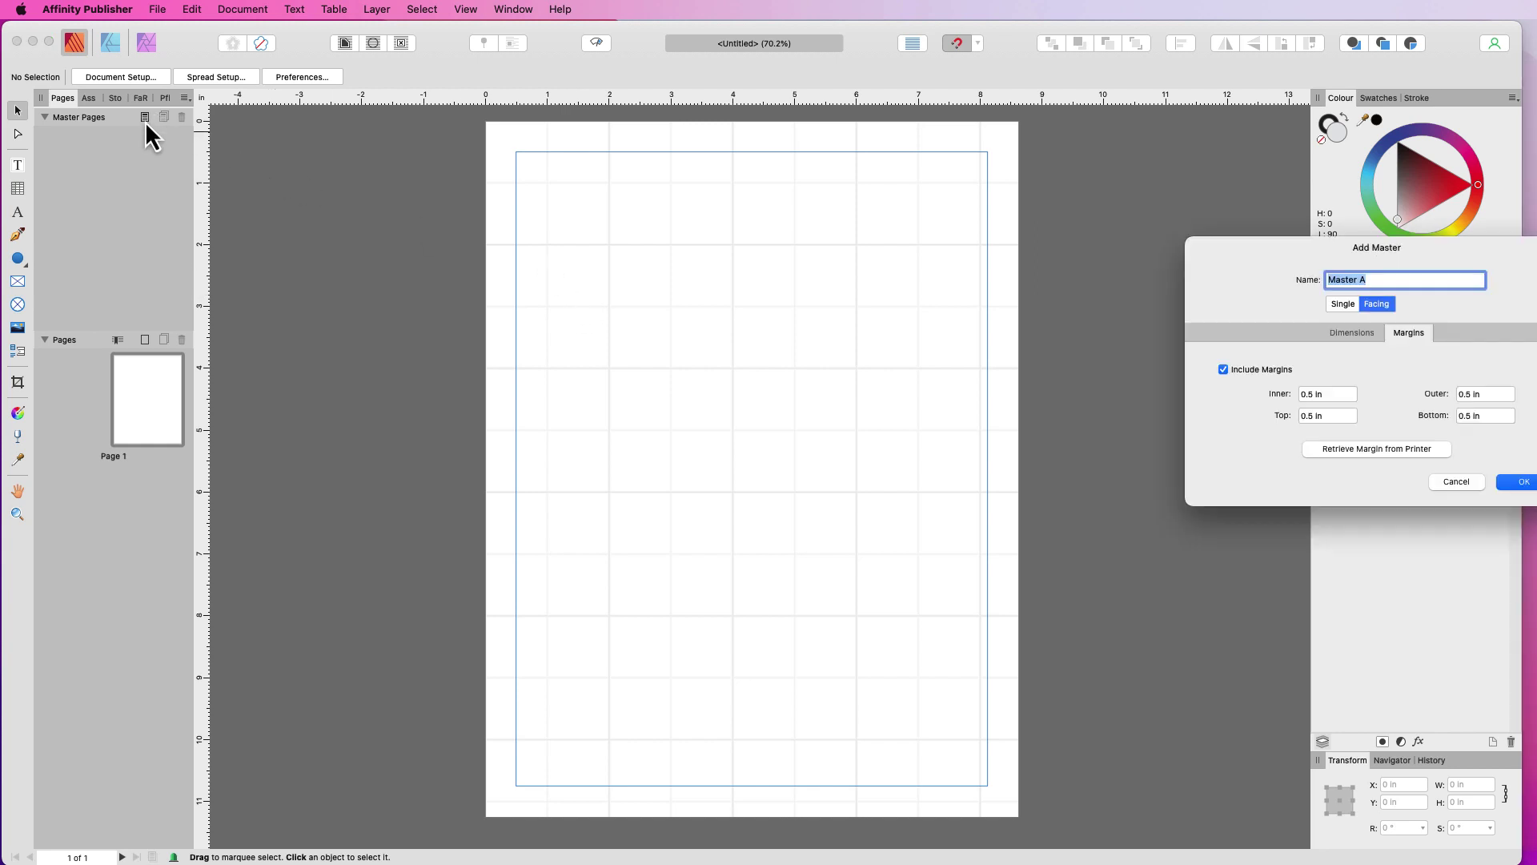
drag(1339, 253, 840, 281)
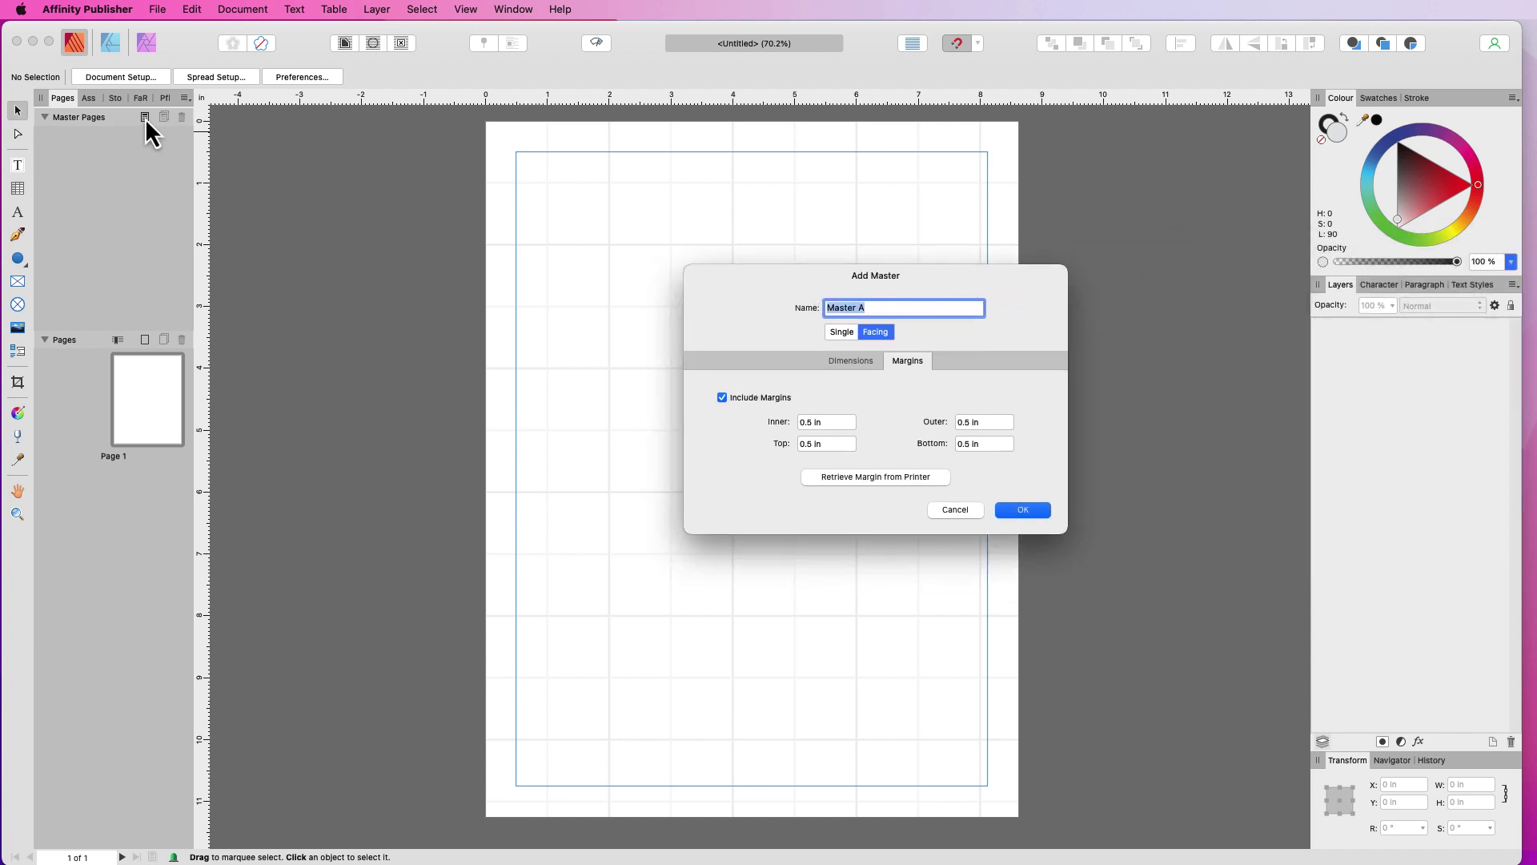
click(842, 332)
click(849, 363)
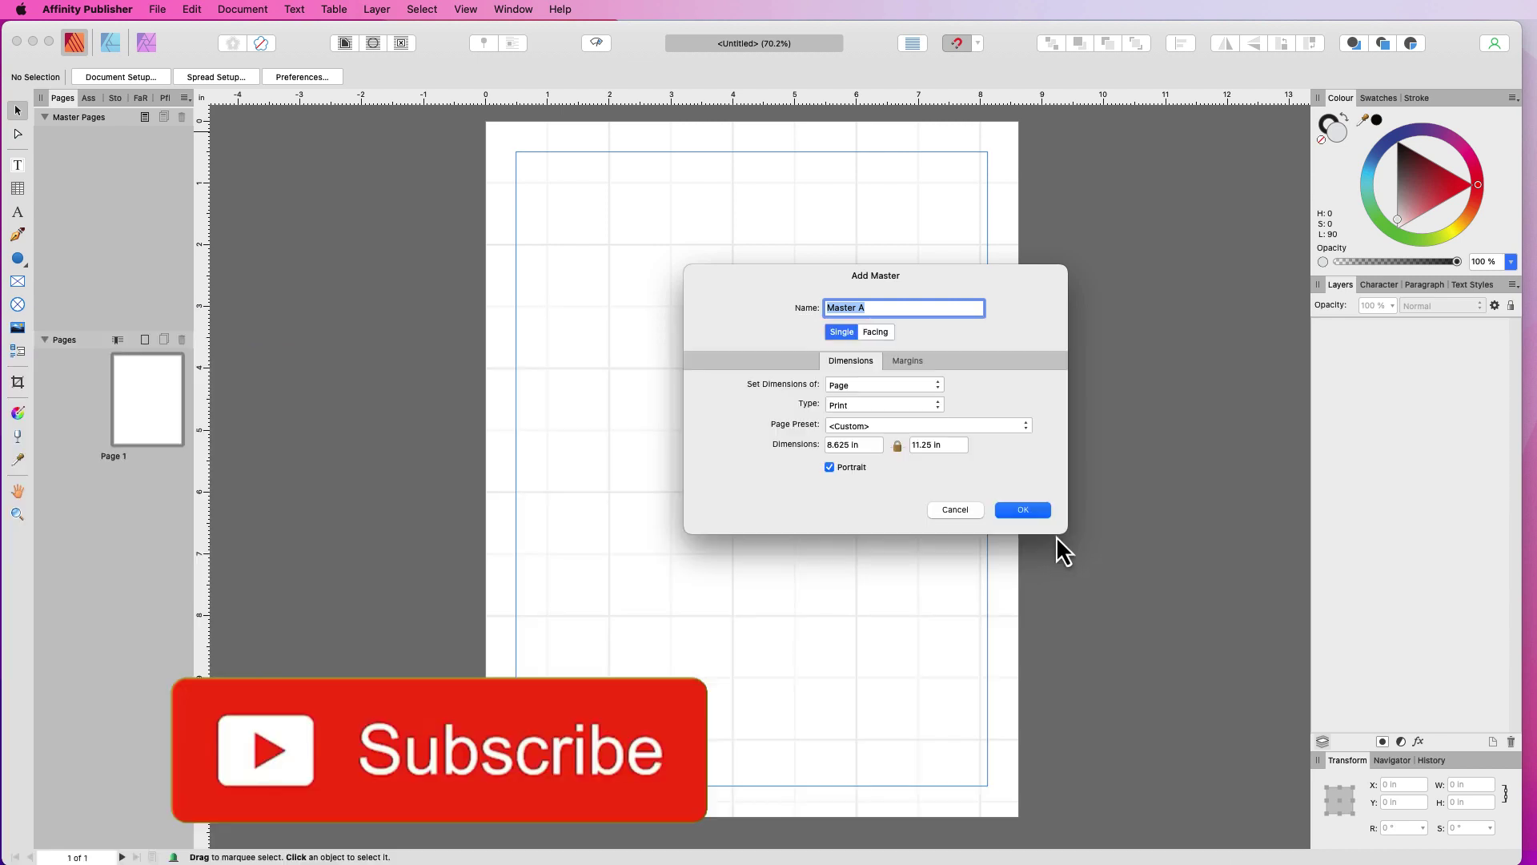
click(1033, 511)
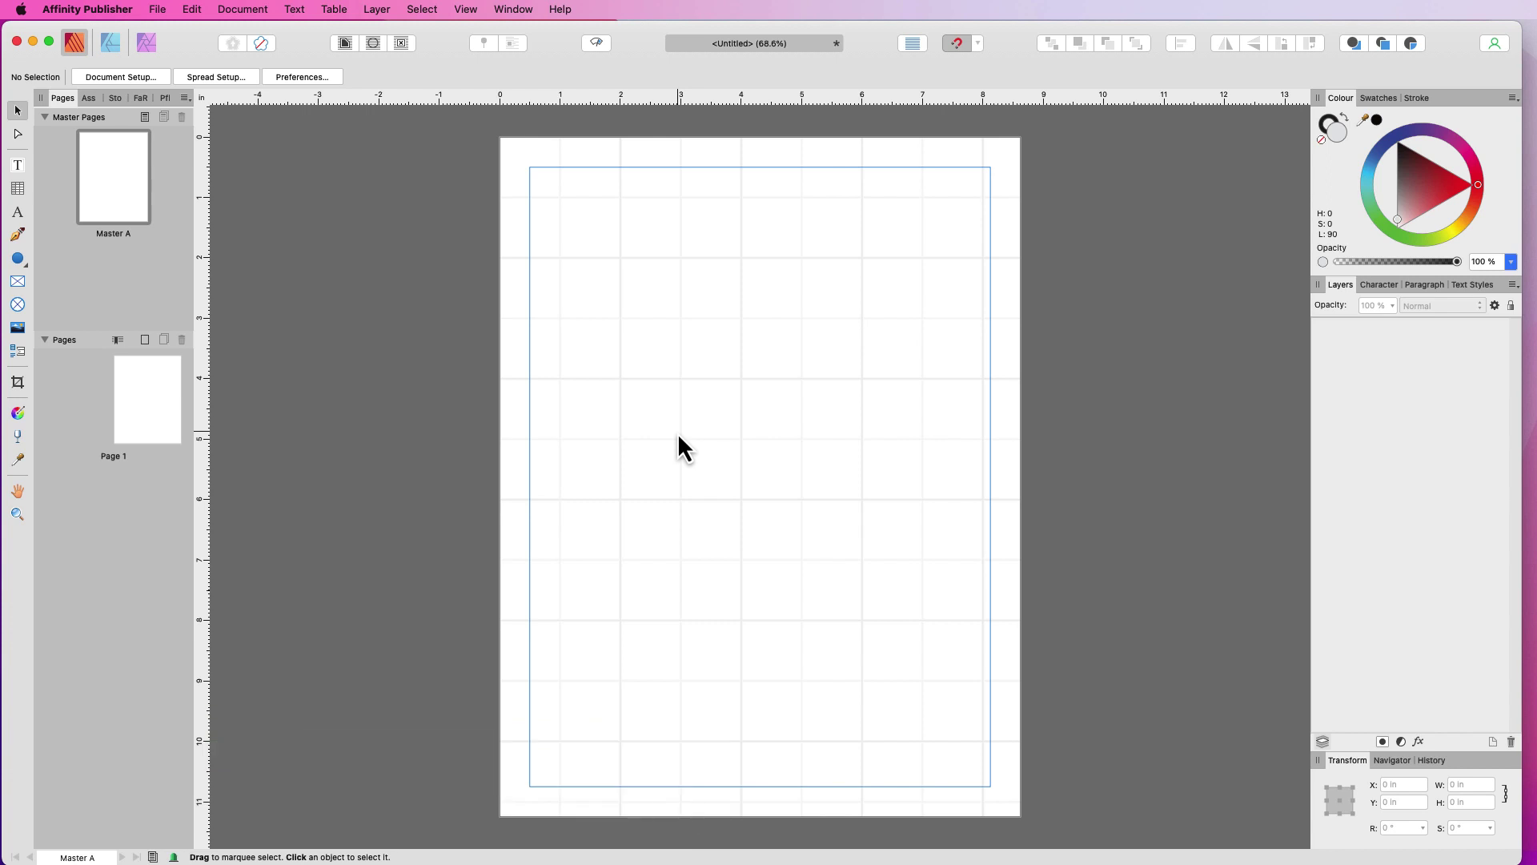
key(super+apostrophe)
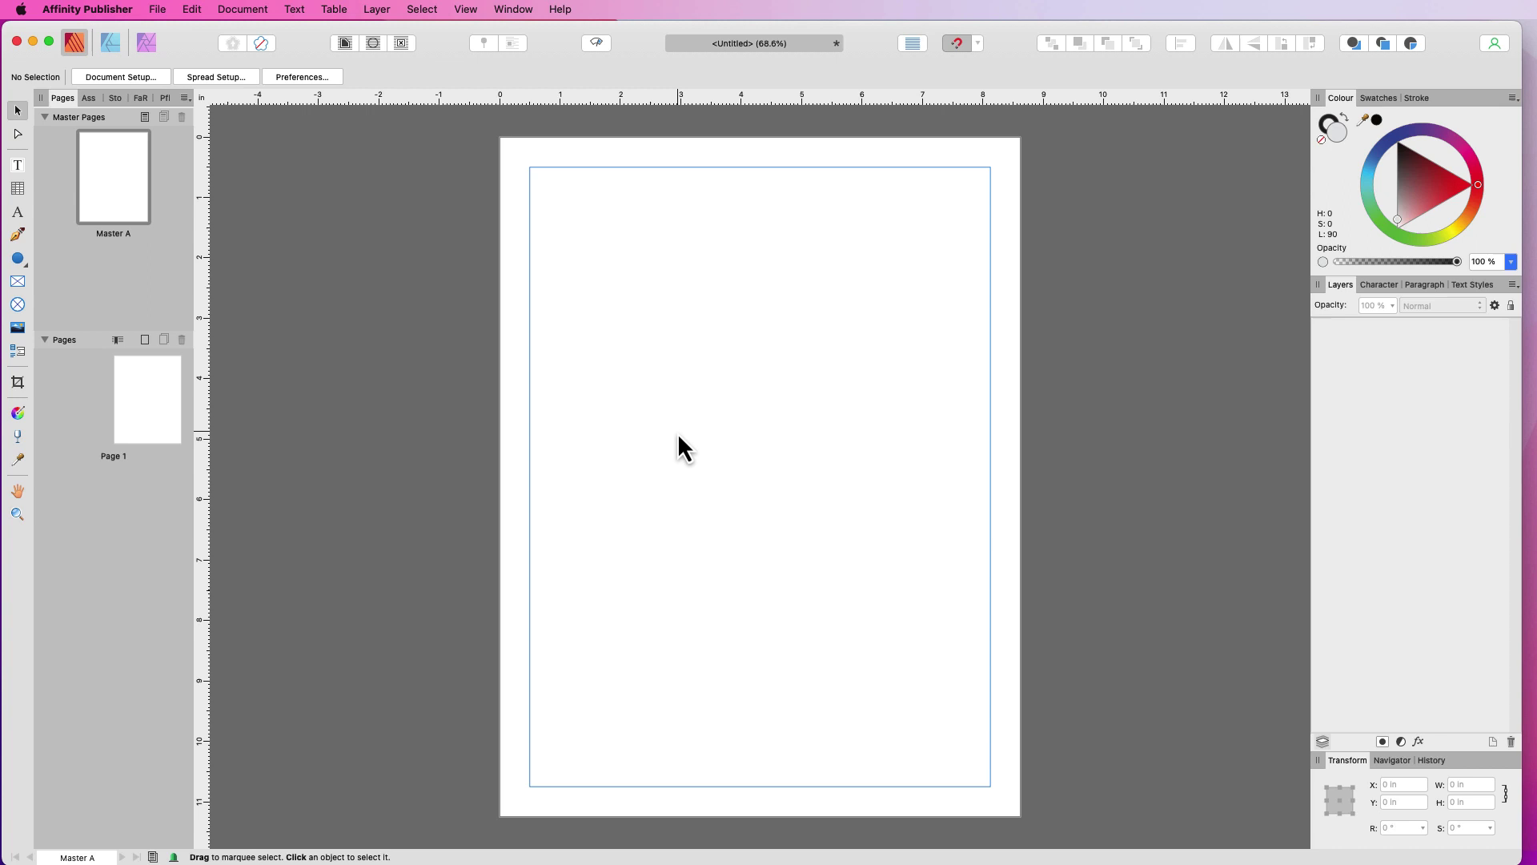
key(super+apostrophe)
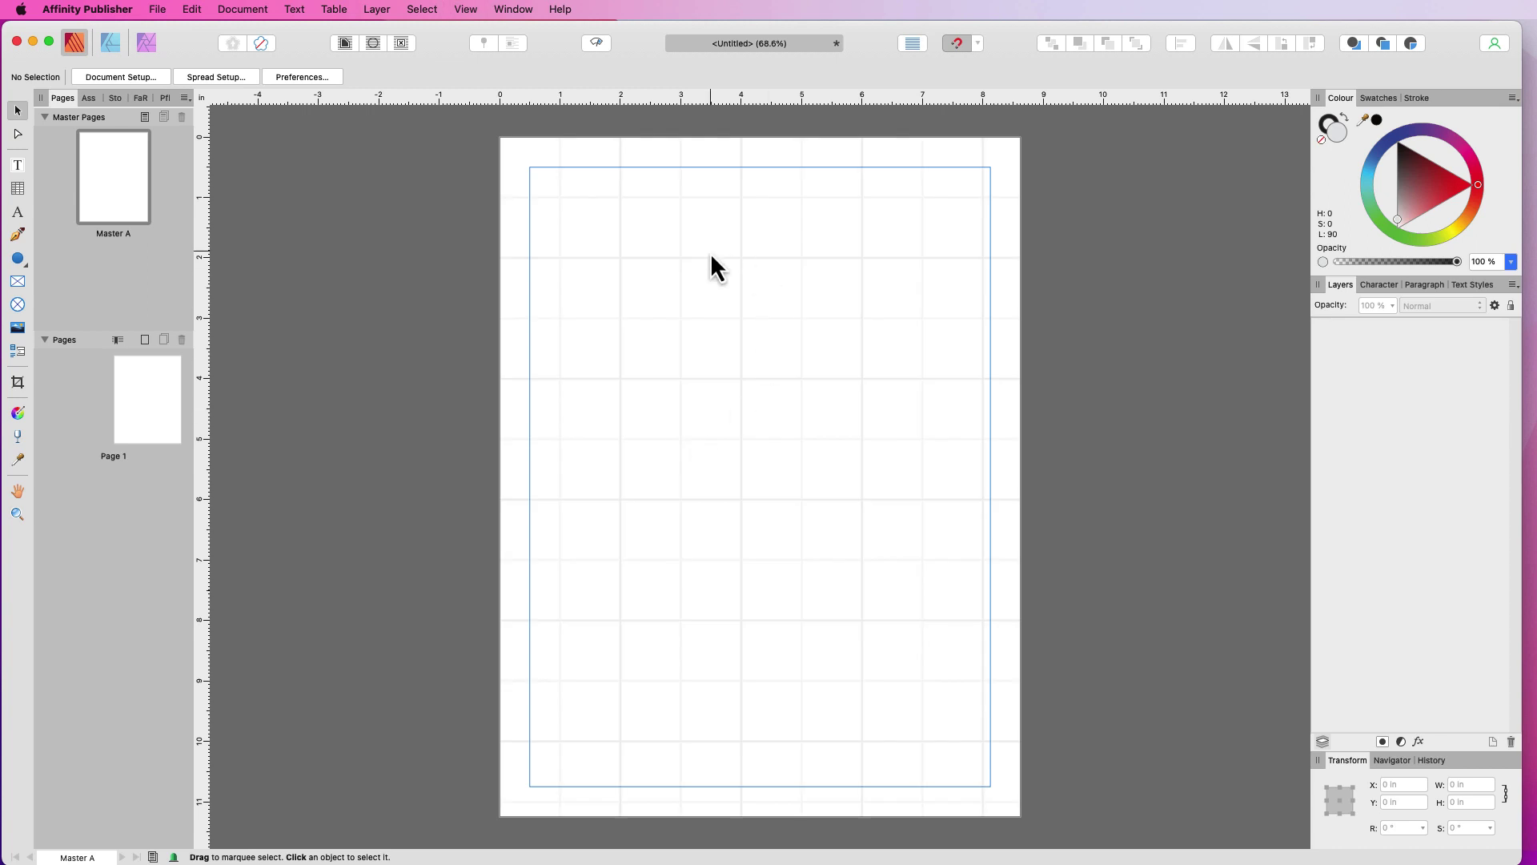
- In basic Grid and Axis settings, apply the CollegeRuledHeightDot grid preset
click(468, 16)
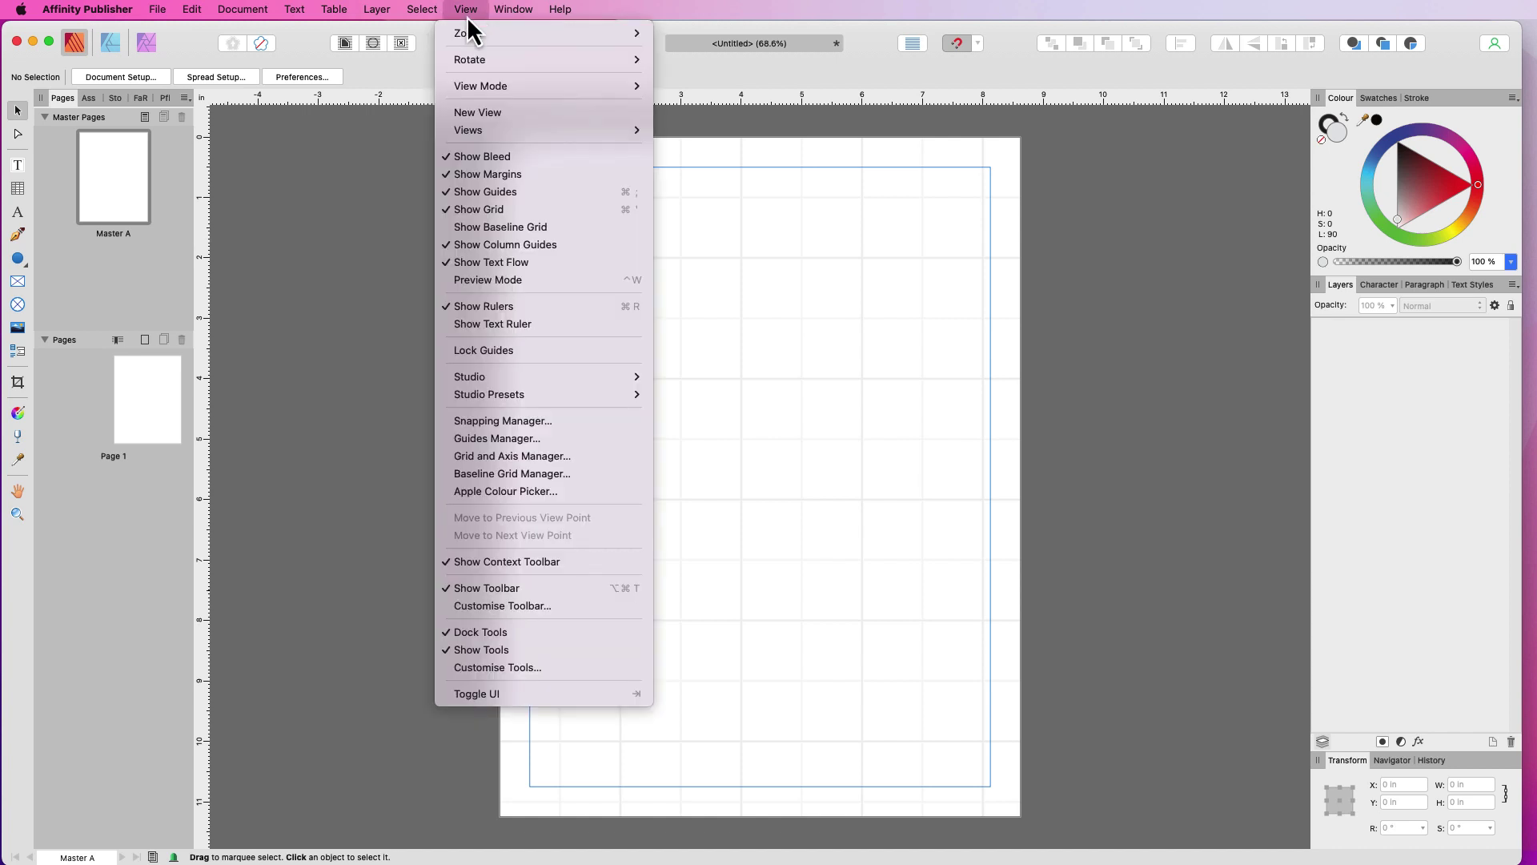
click(535, 463)
drag(1012, 382, 905, 201)
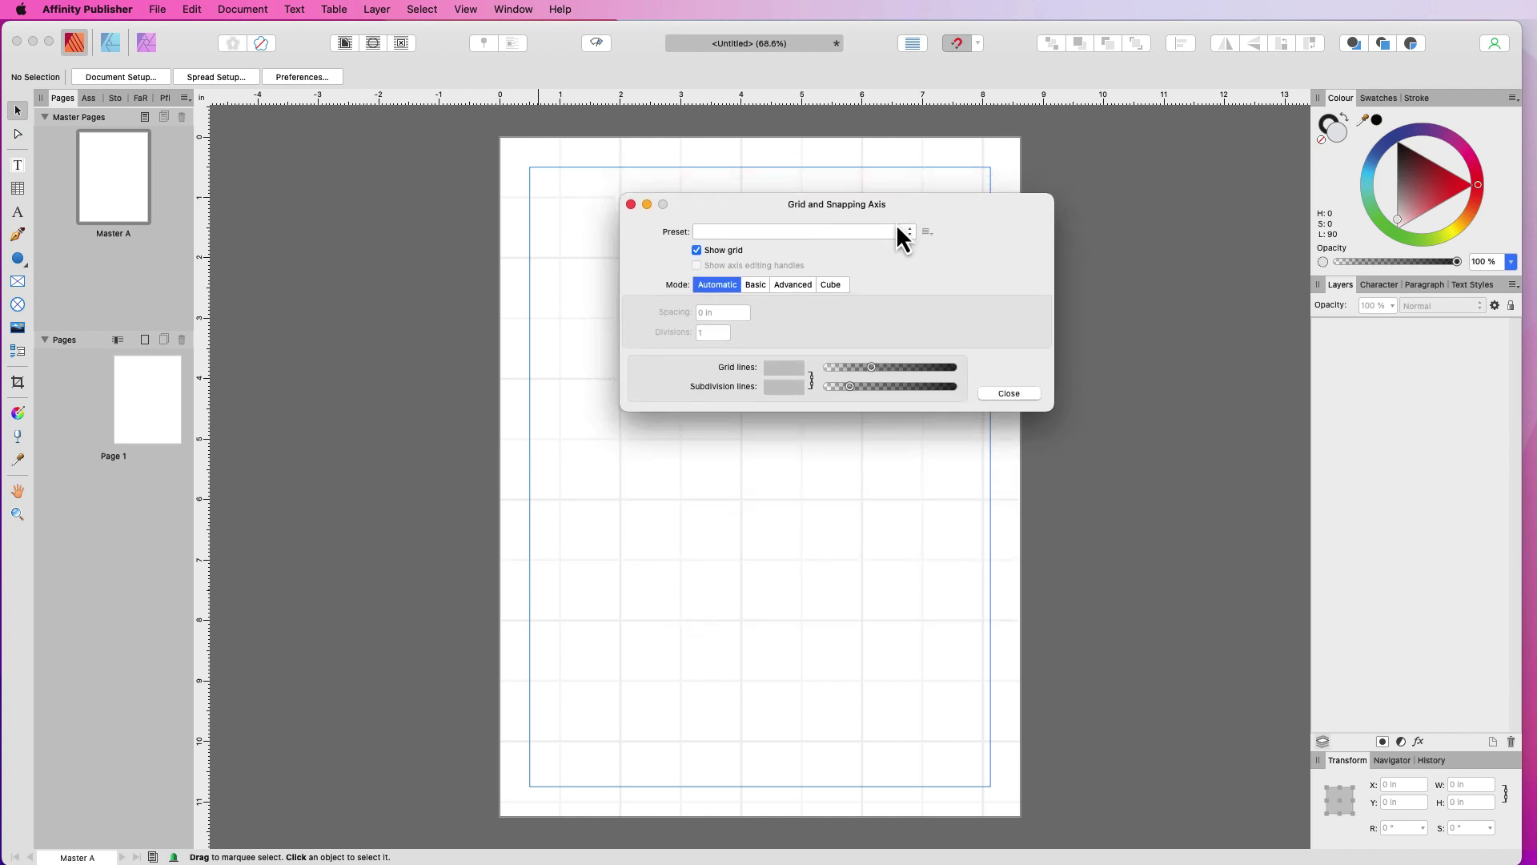
click(759, 286)
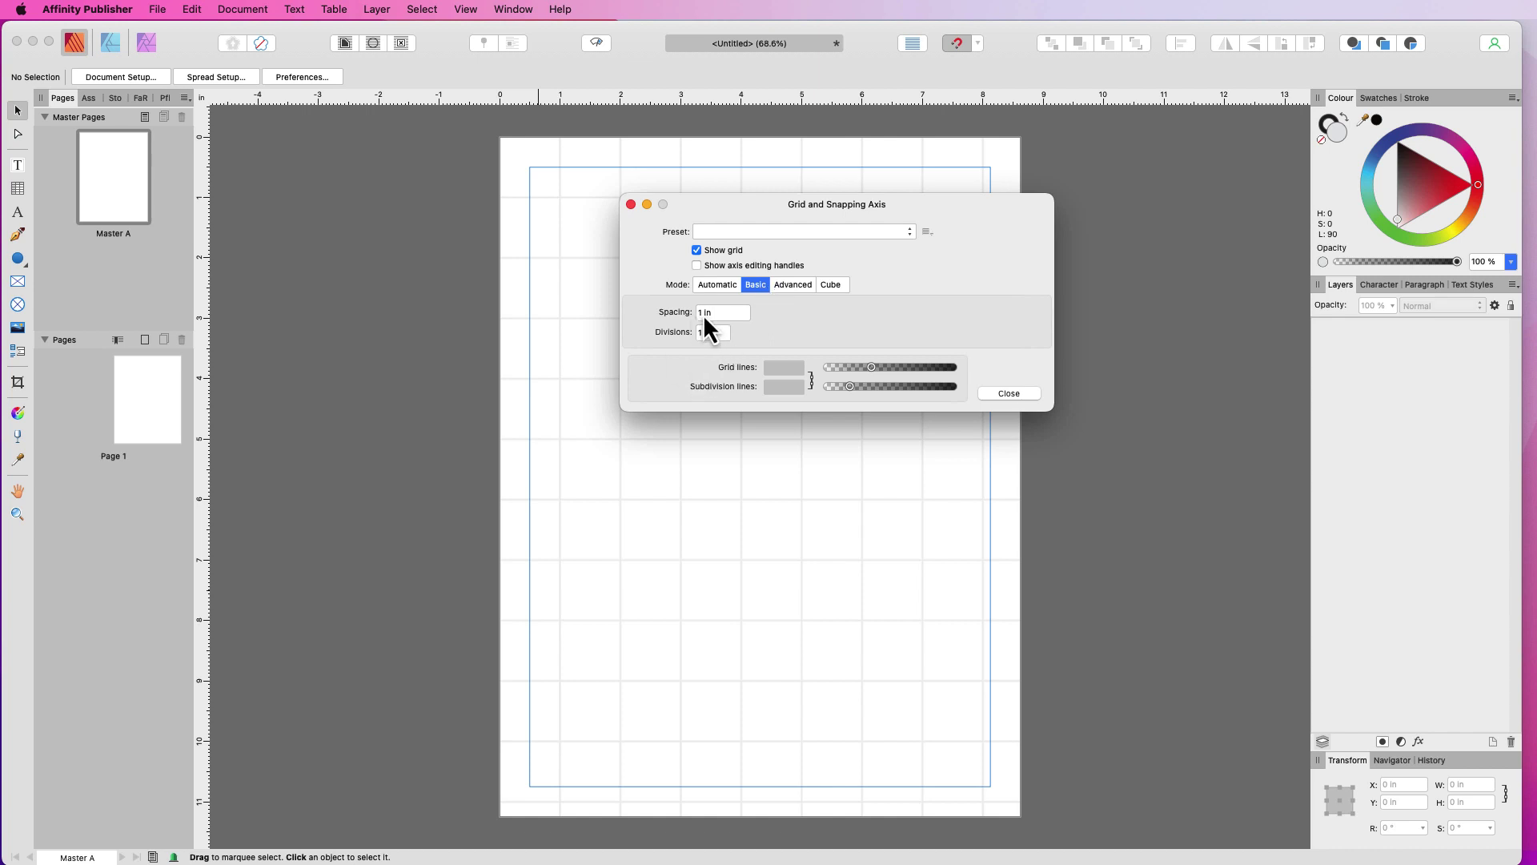
click(910, 232)
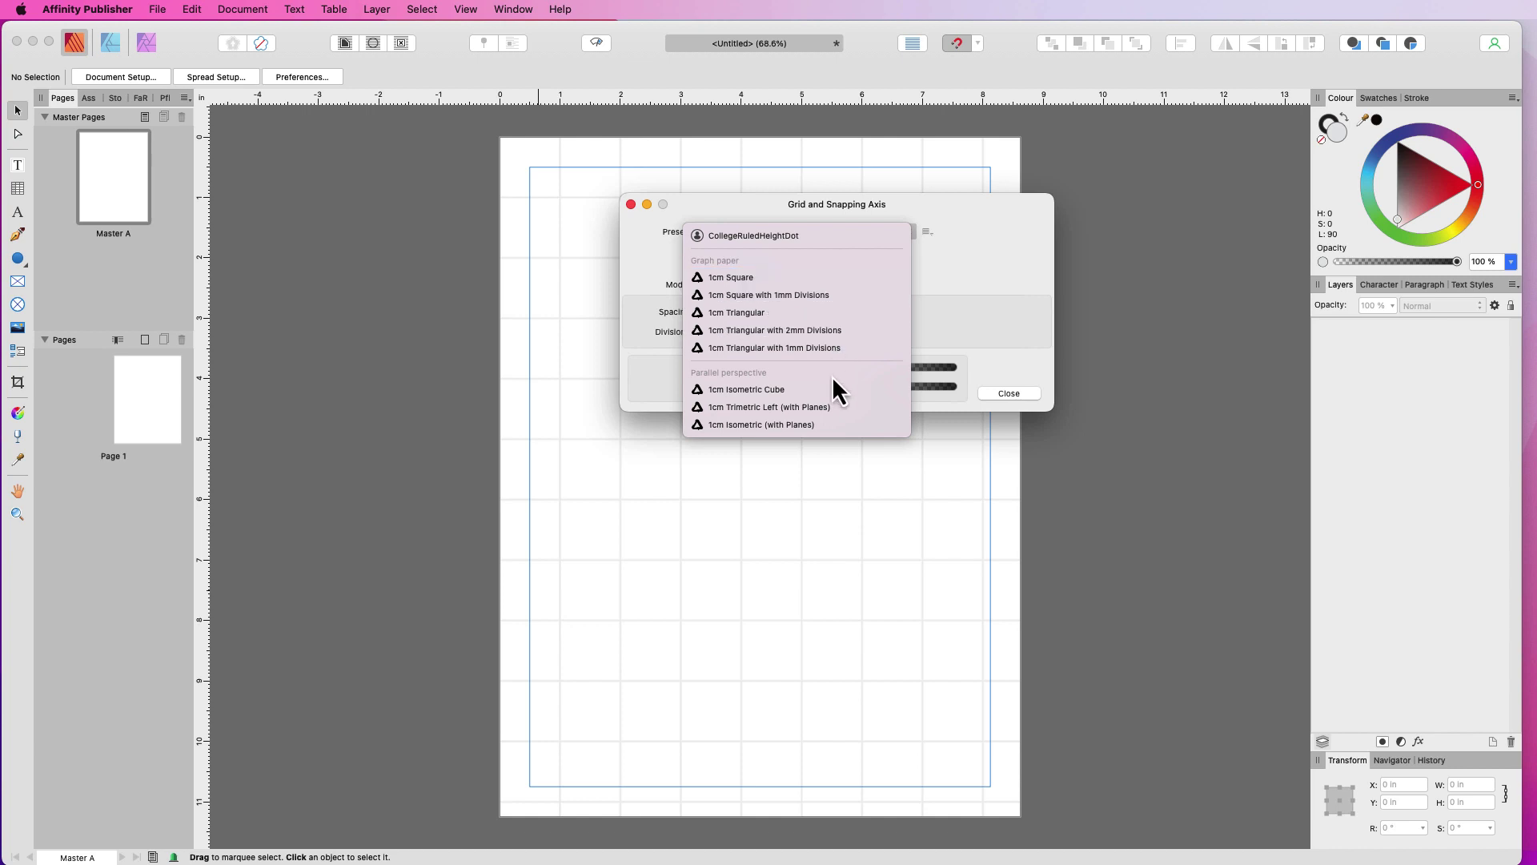
click(836, 237)
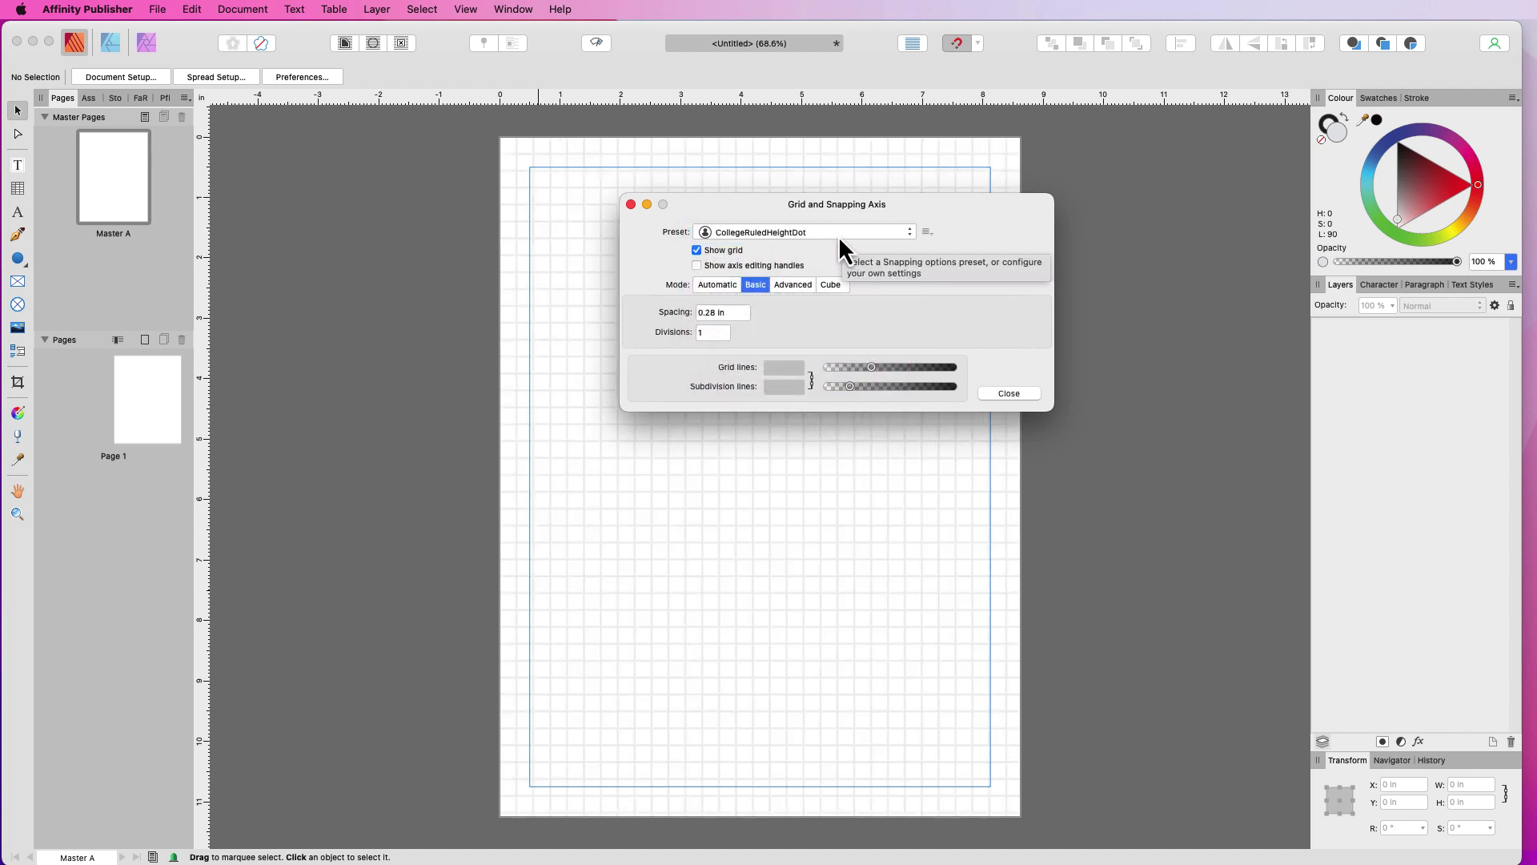
- Change the grid spacing to 0.25 in
click(903, 232)
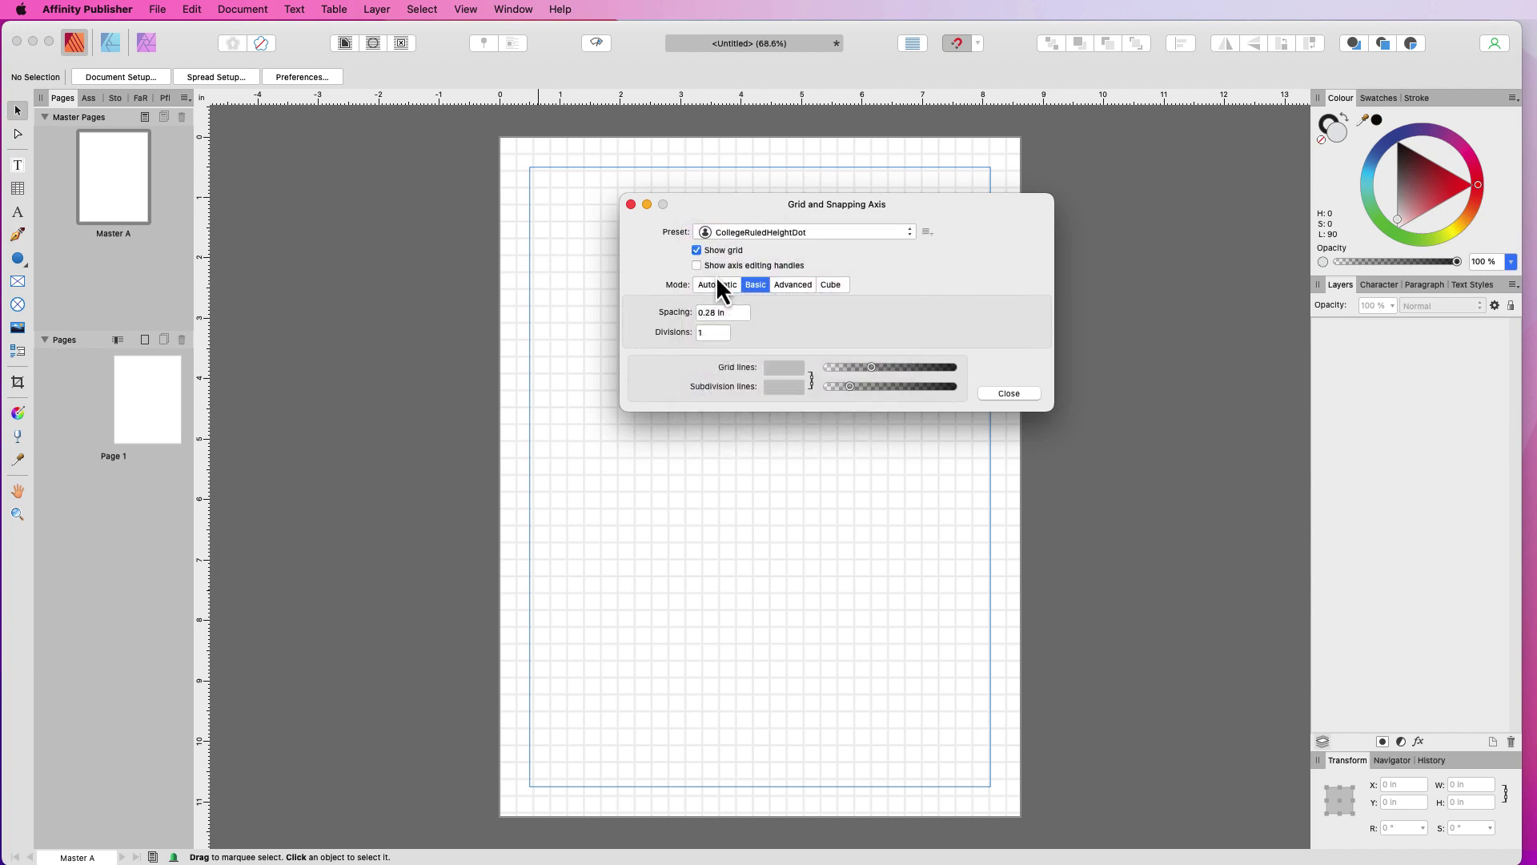
drag(723, 313, 708, 313)
text(25)
click(932, 237)
key(Escape)
key(Tab)
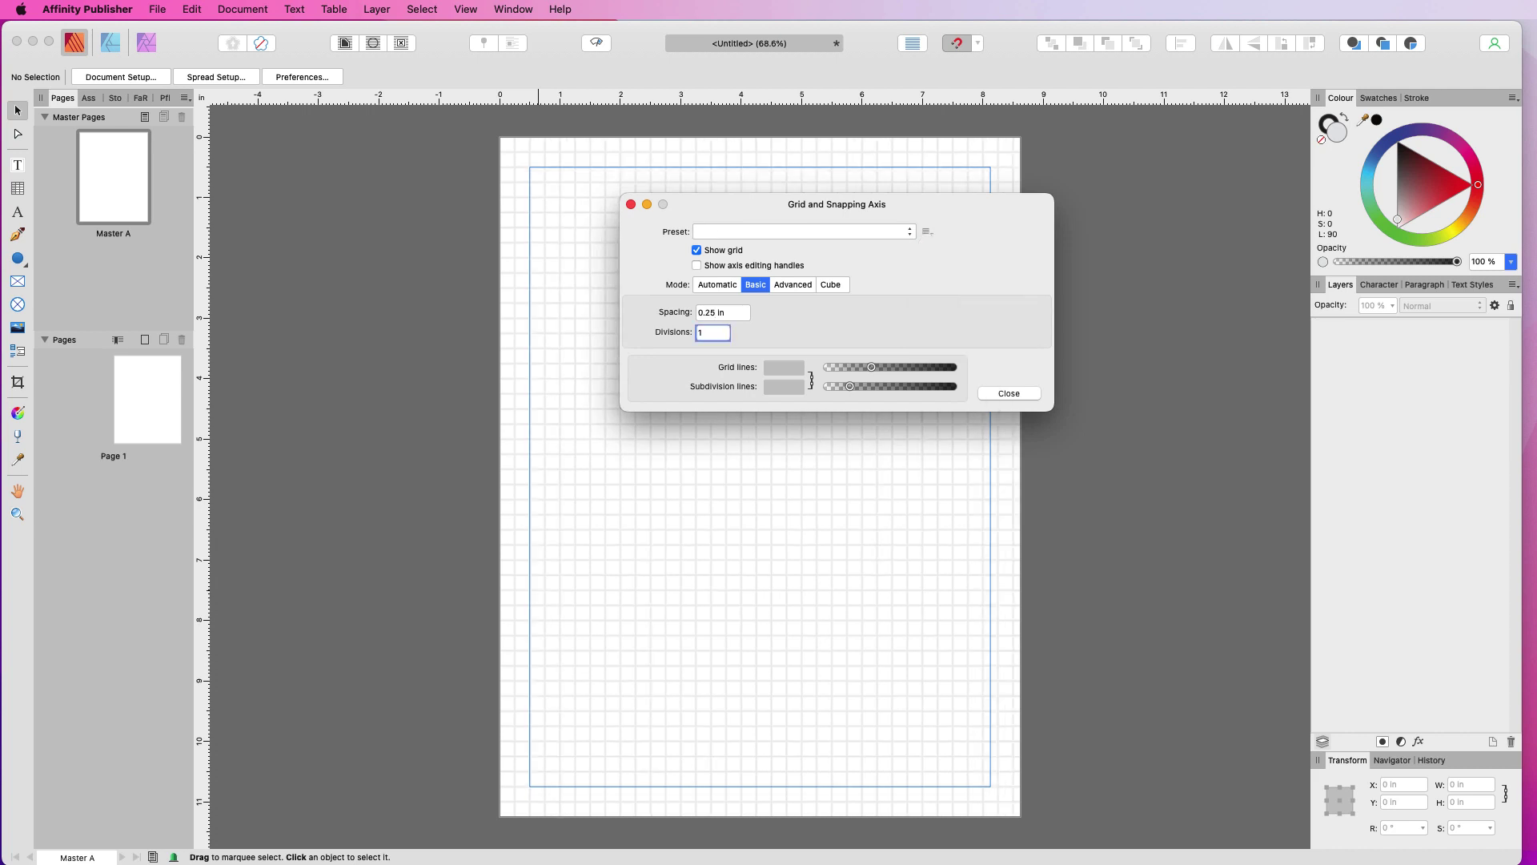
- Save the grid settings as a preset named 'Dot Grid' and close the dialog
click(929, 234)
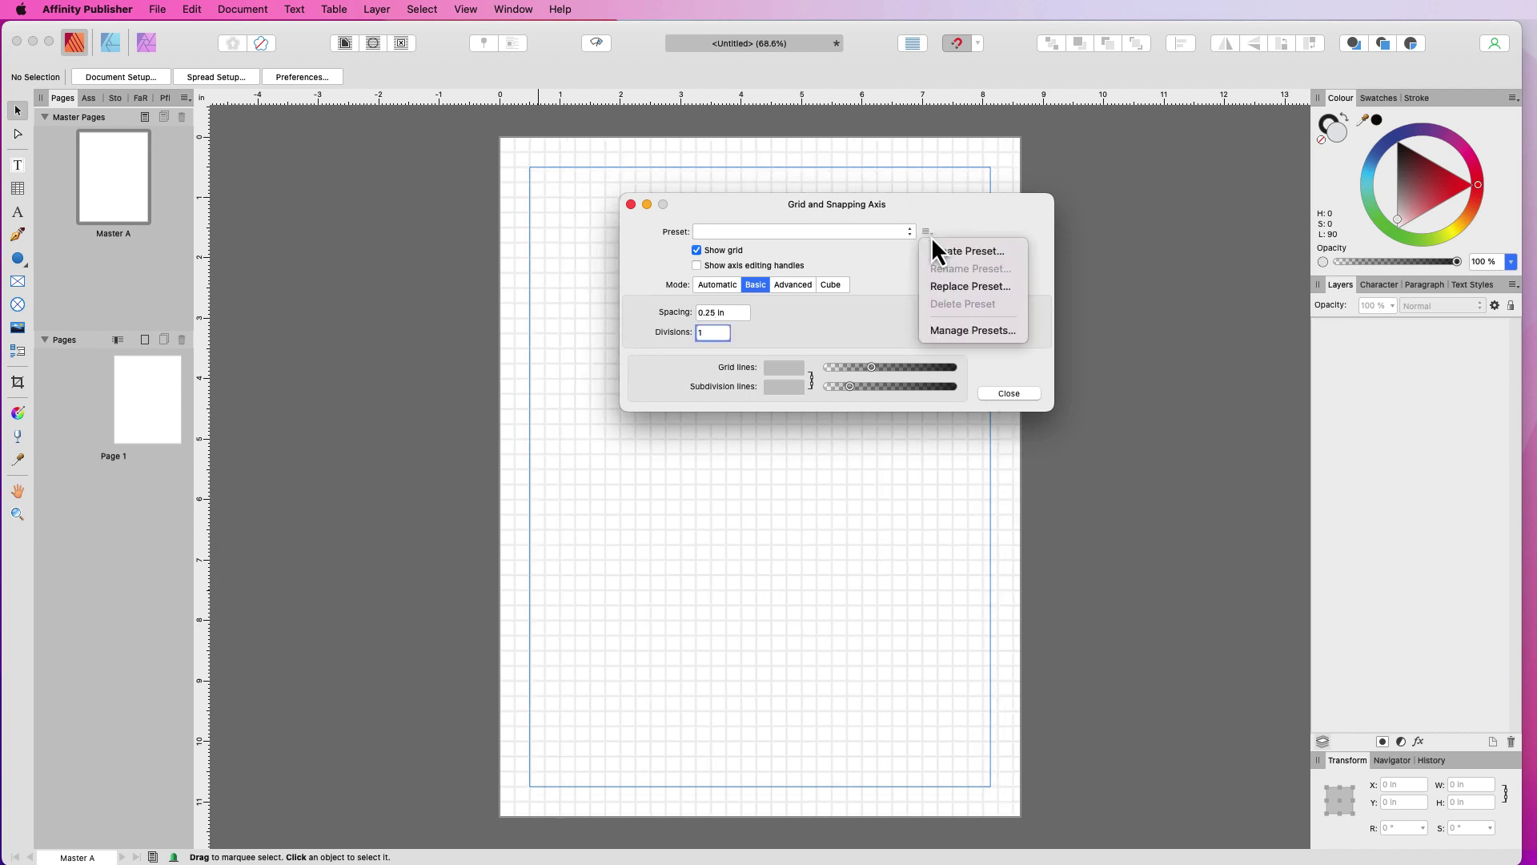
click(961, 254)
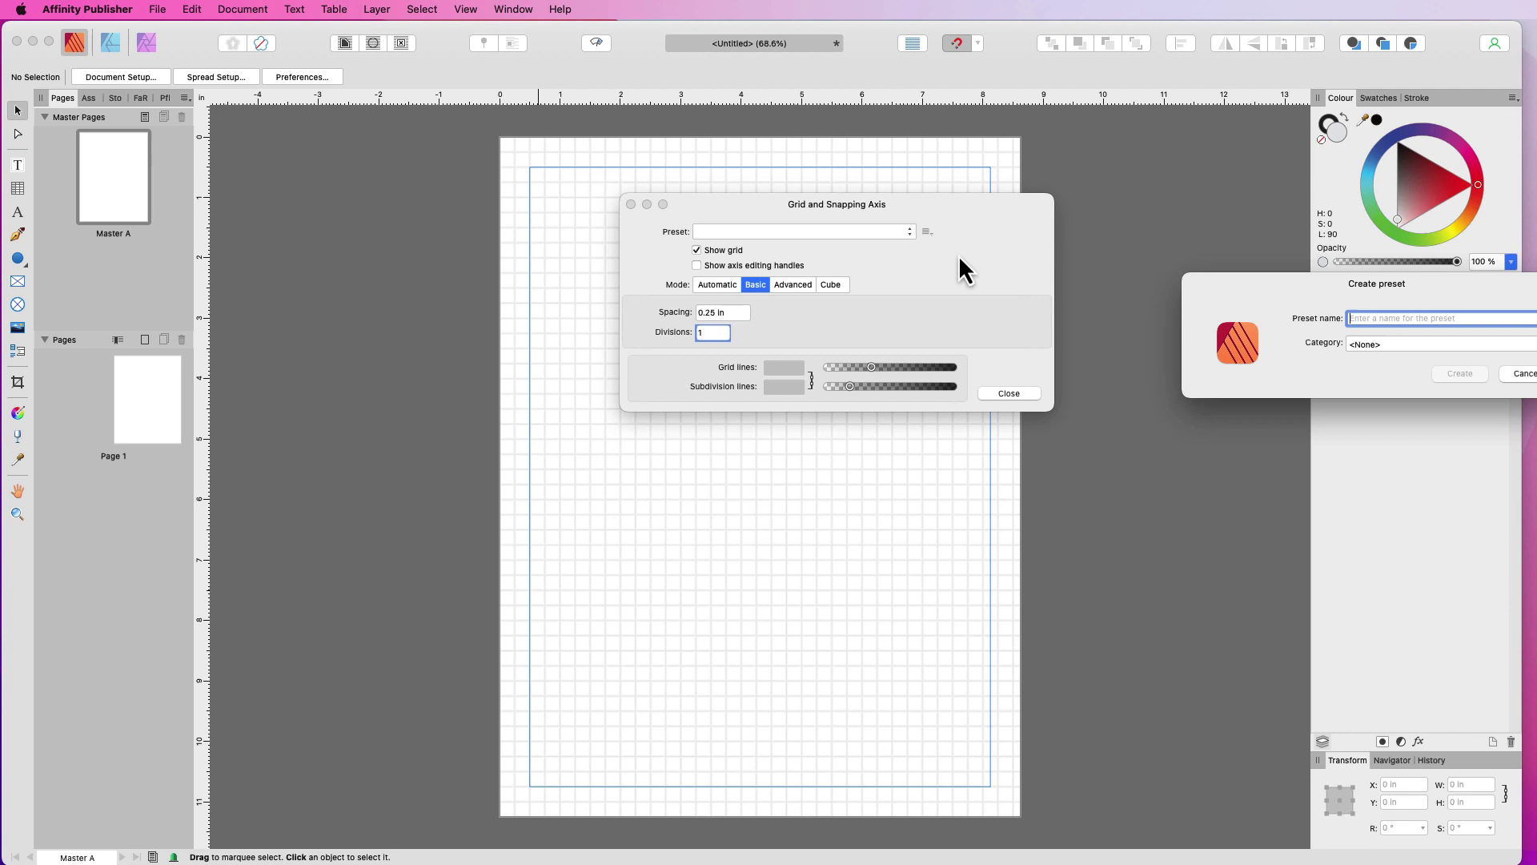
drag(1353, 293, 1239, 292)
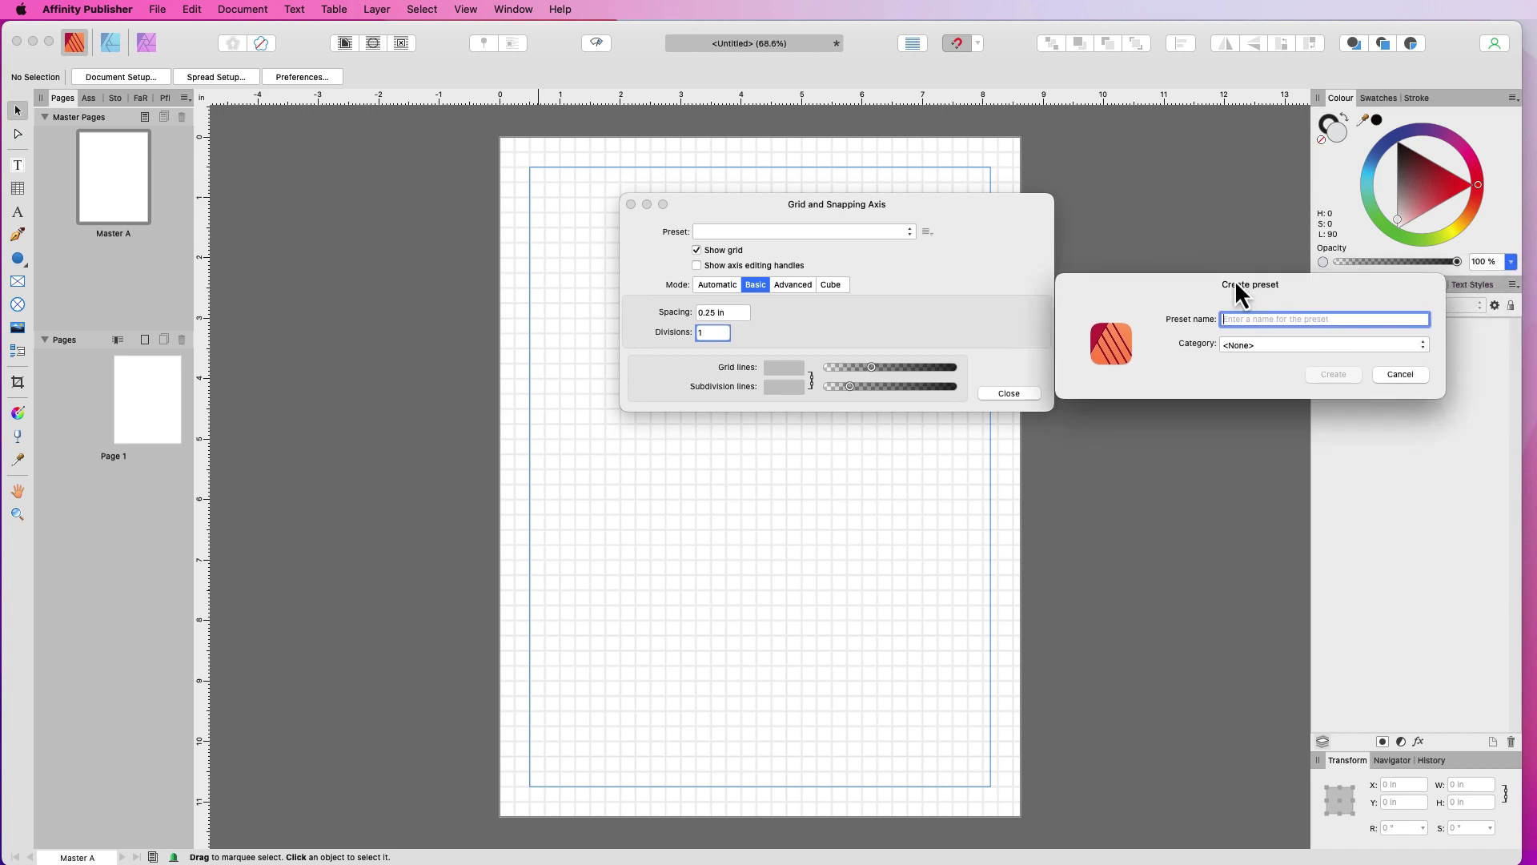
text(Dot Grid)
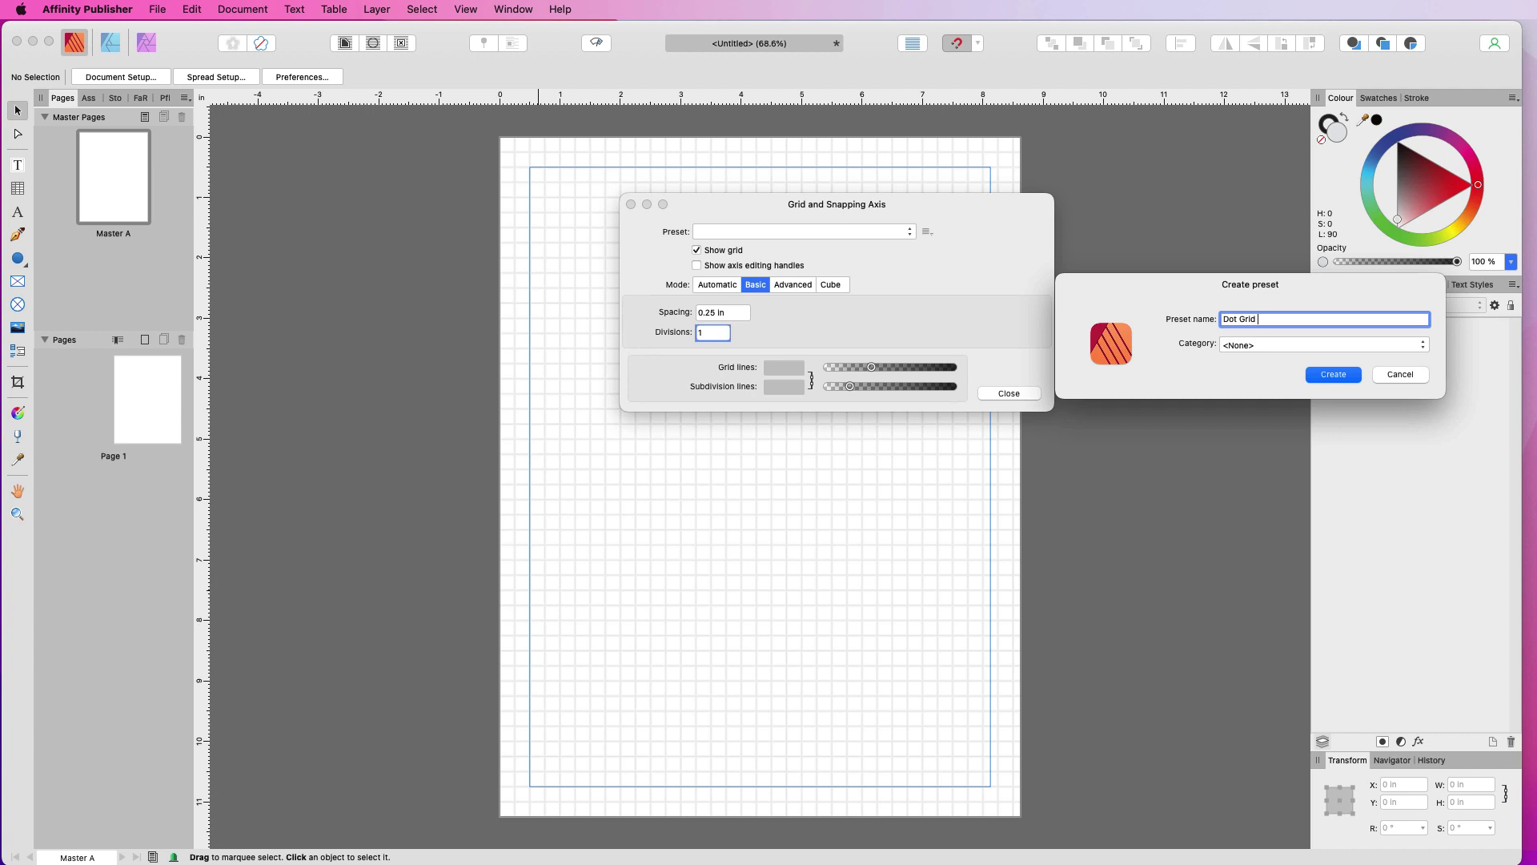
click(1334, 375)
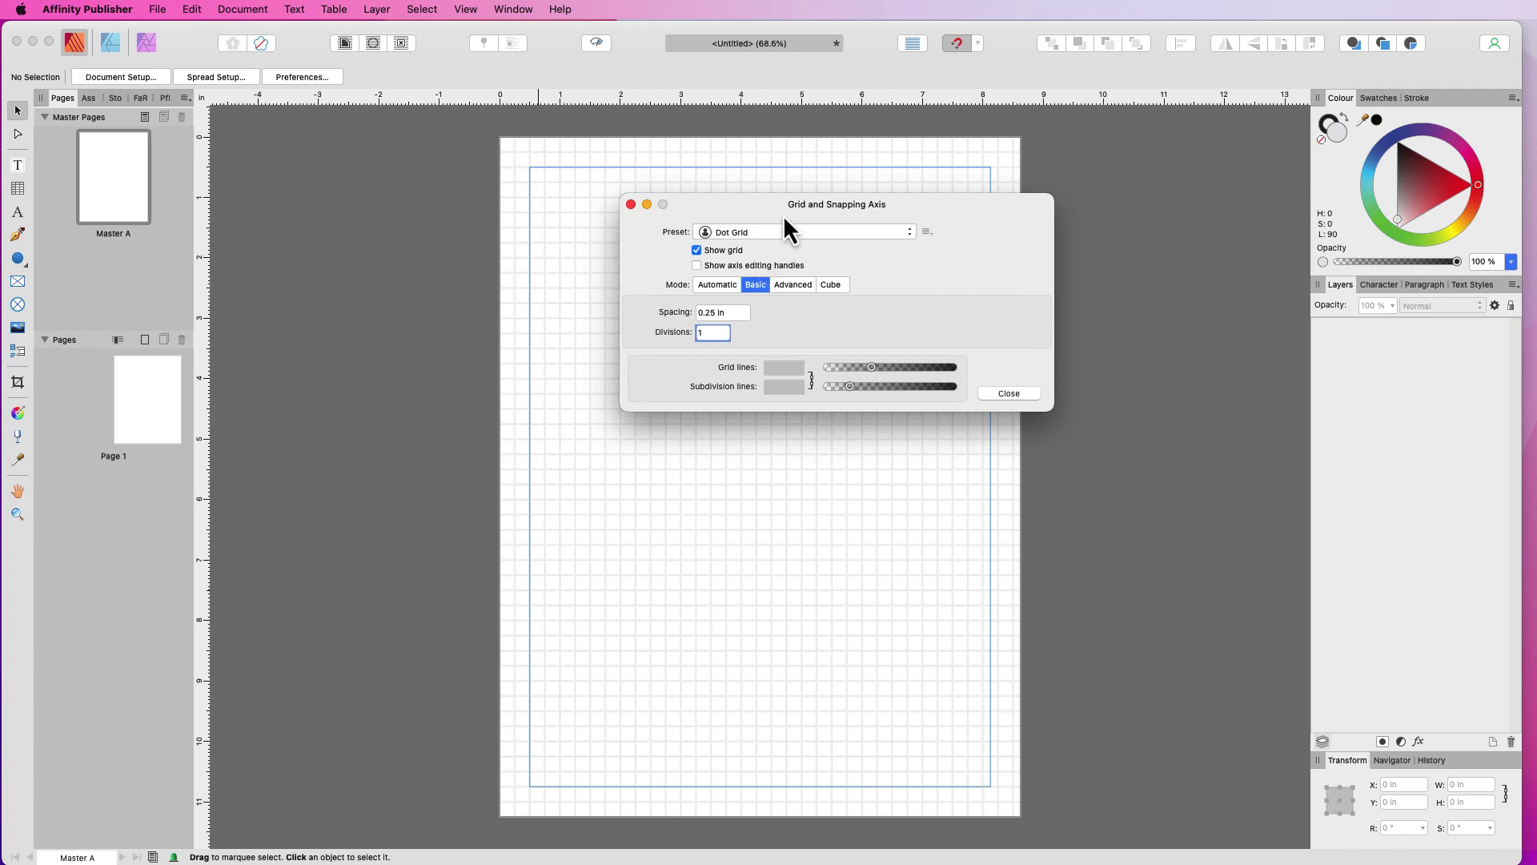
click(1023, 396)
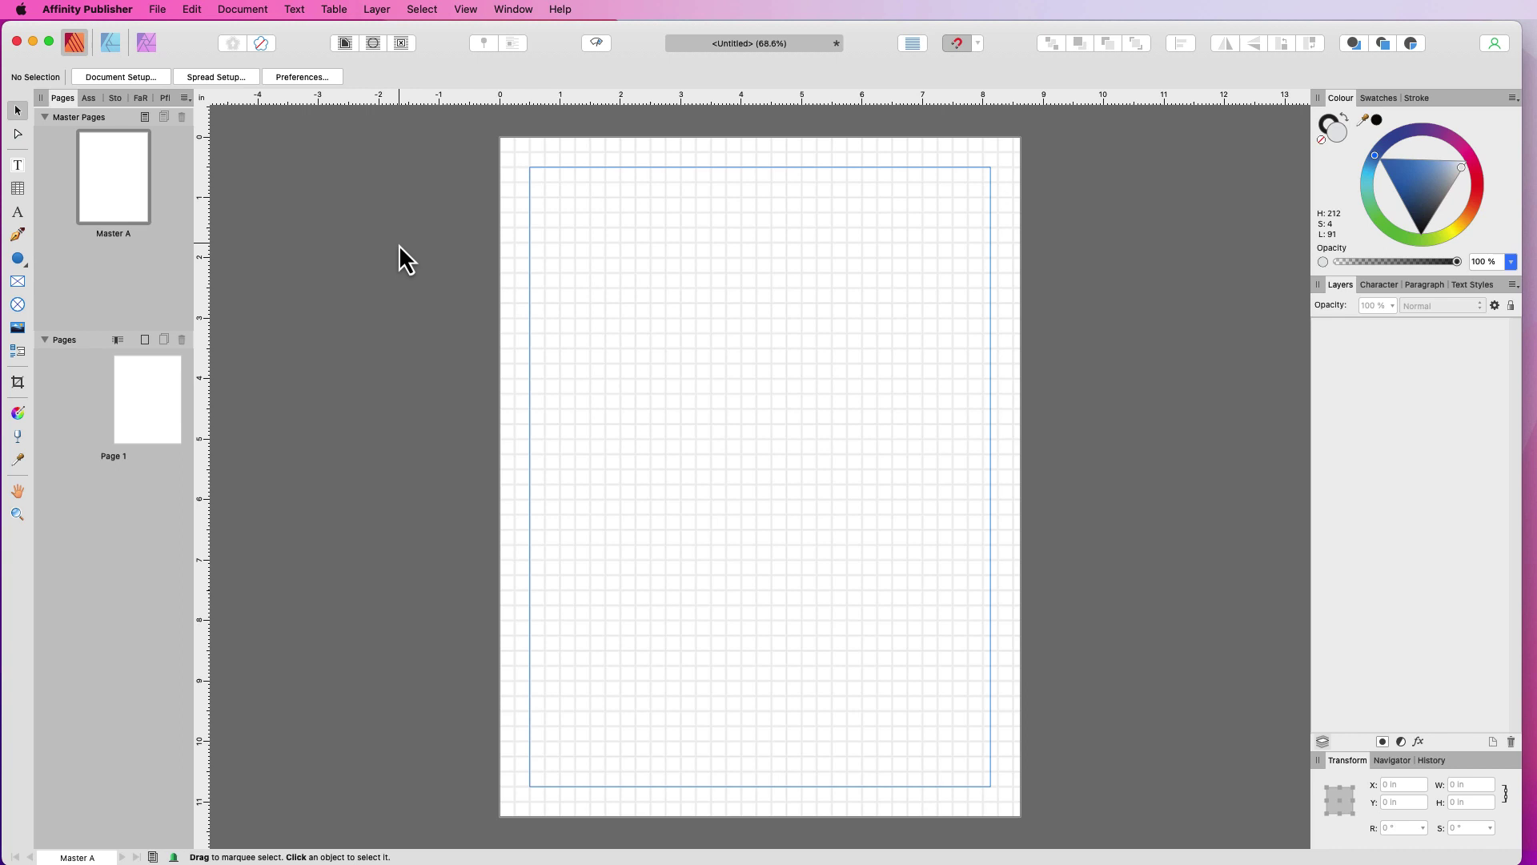
- Draw a circle near the page's top-left with the Ellipse Tool, 0.25 in wide, aspect locked
click(25, 266)
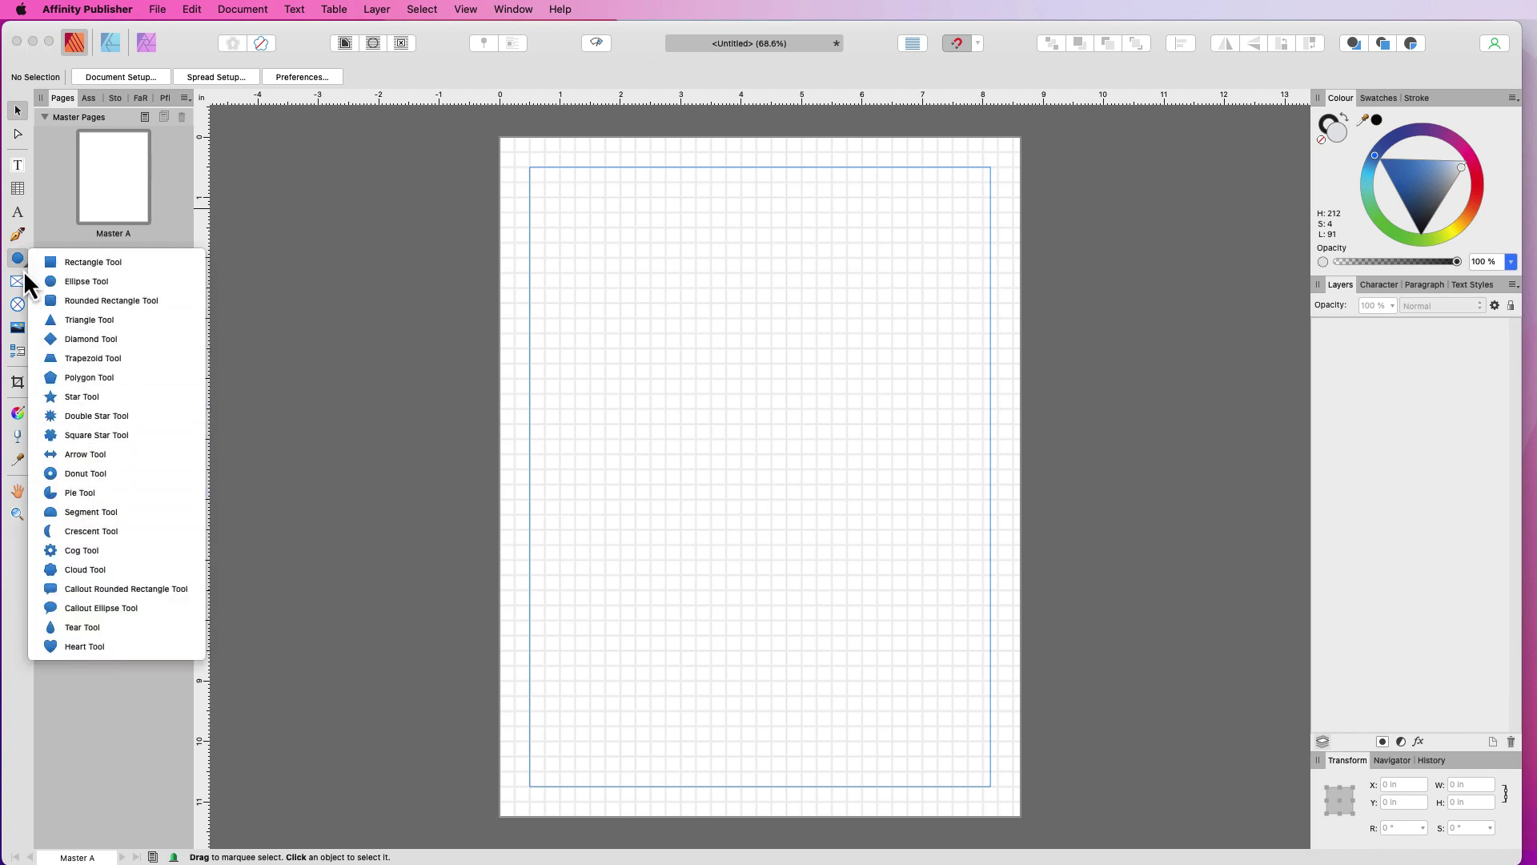
click(122, 280)
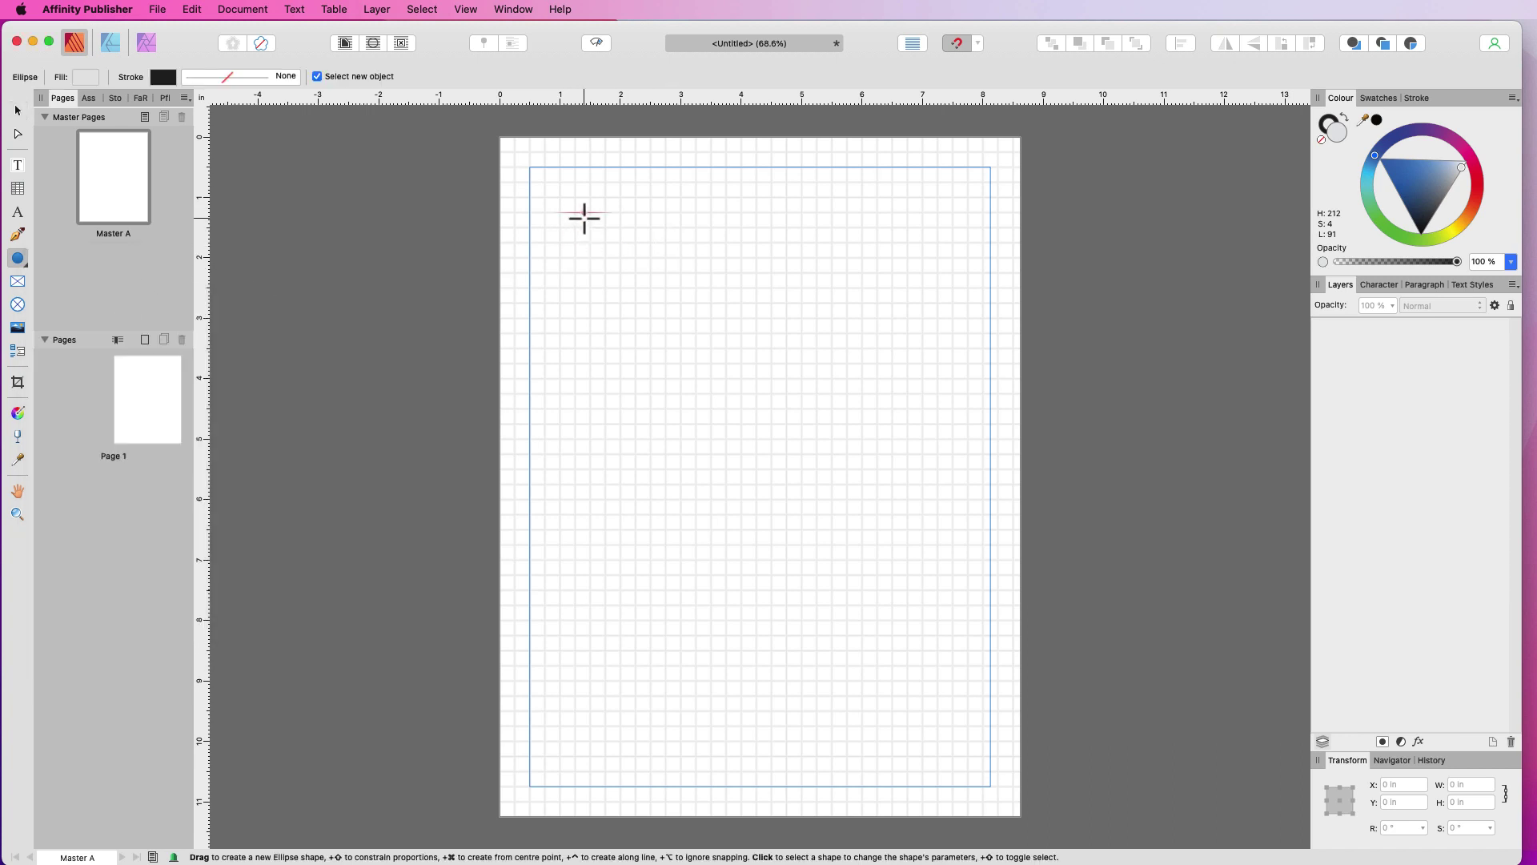
mouse_move(585, 218)
mouse_down()
mouse_move(624, 255)
mouse_move(590, 222)
mouse_up()
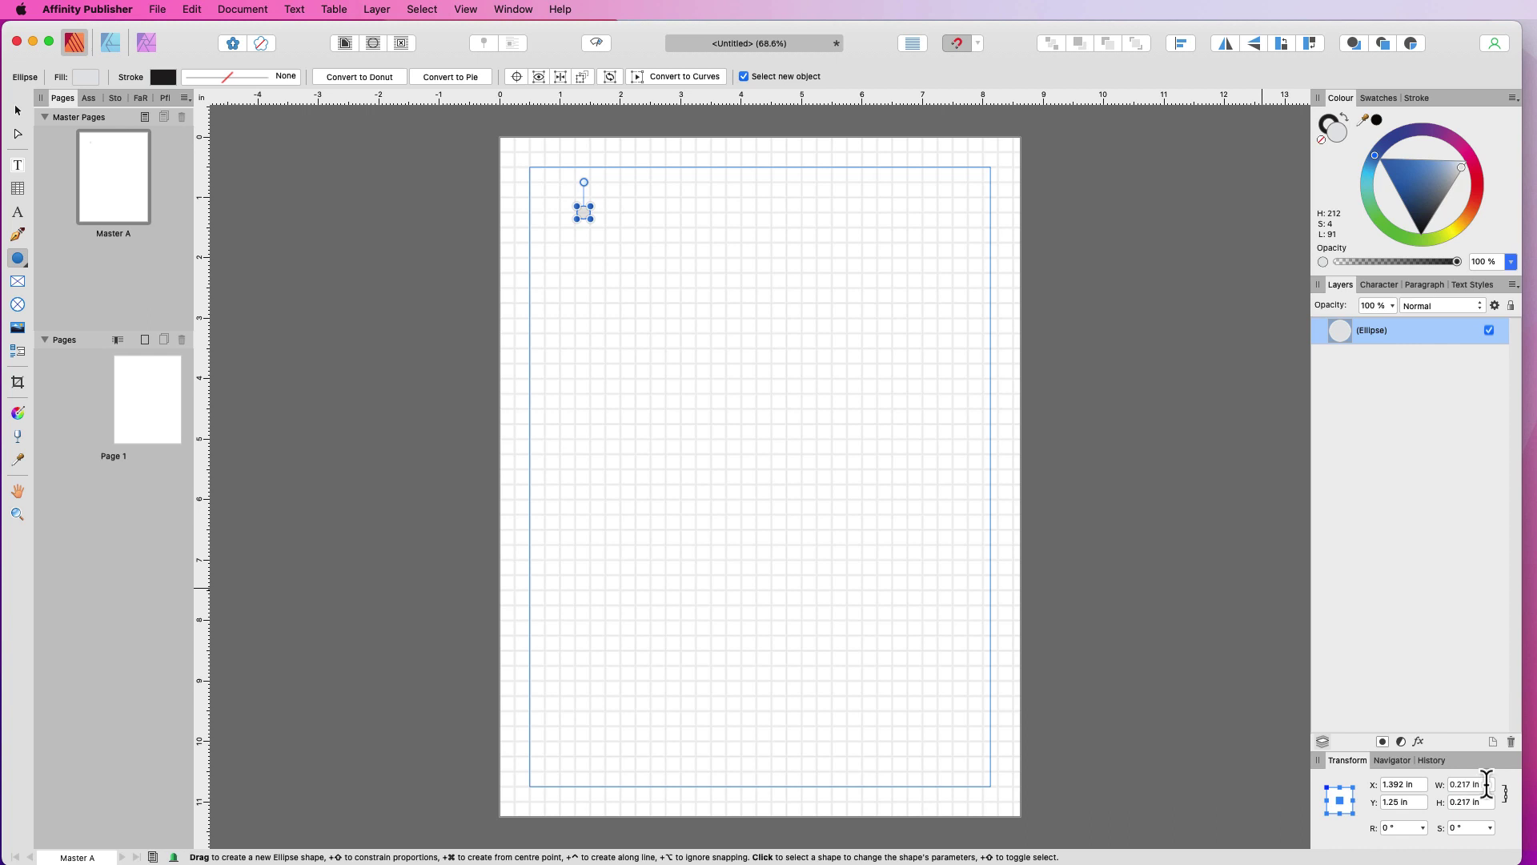
click(1487, 784)
key(BackSpace)
key(BackSpace)
text(5)
key(Tab)
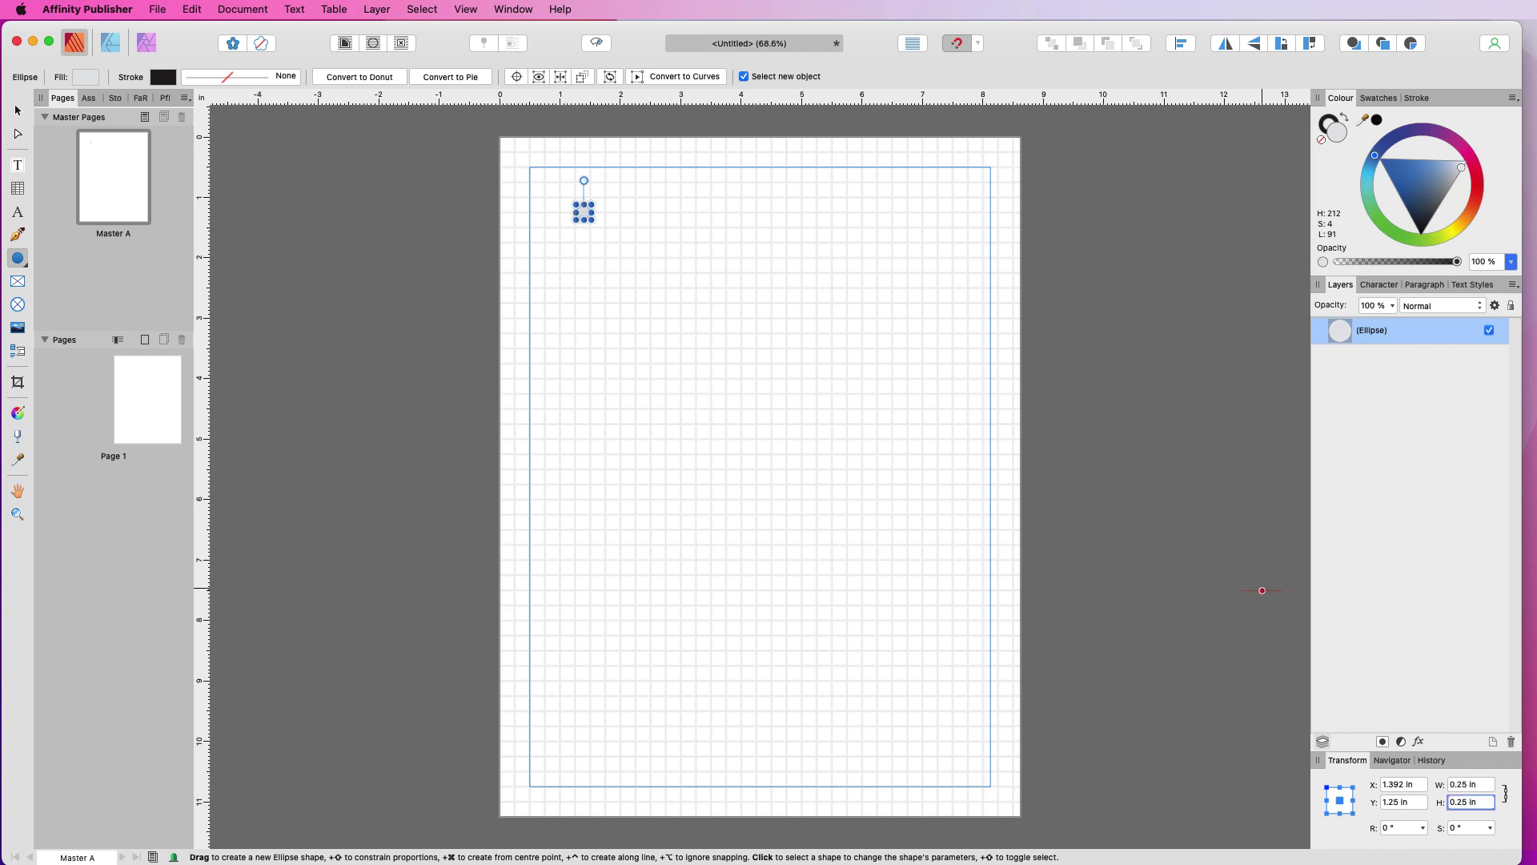
click(1505, 794)
- Give the circle a pure black fill
click(593, 258)
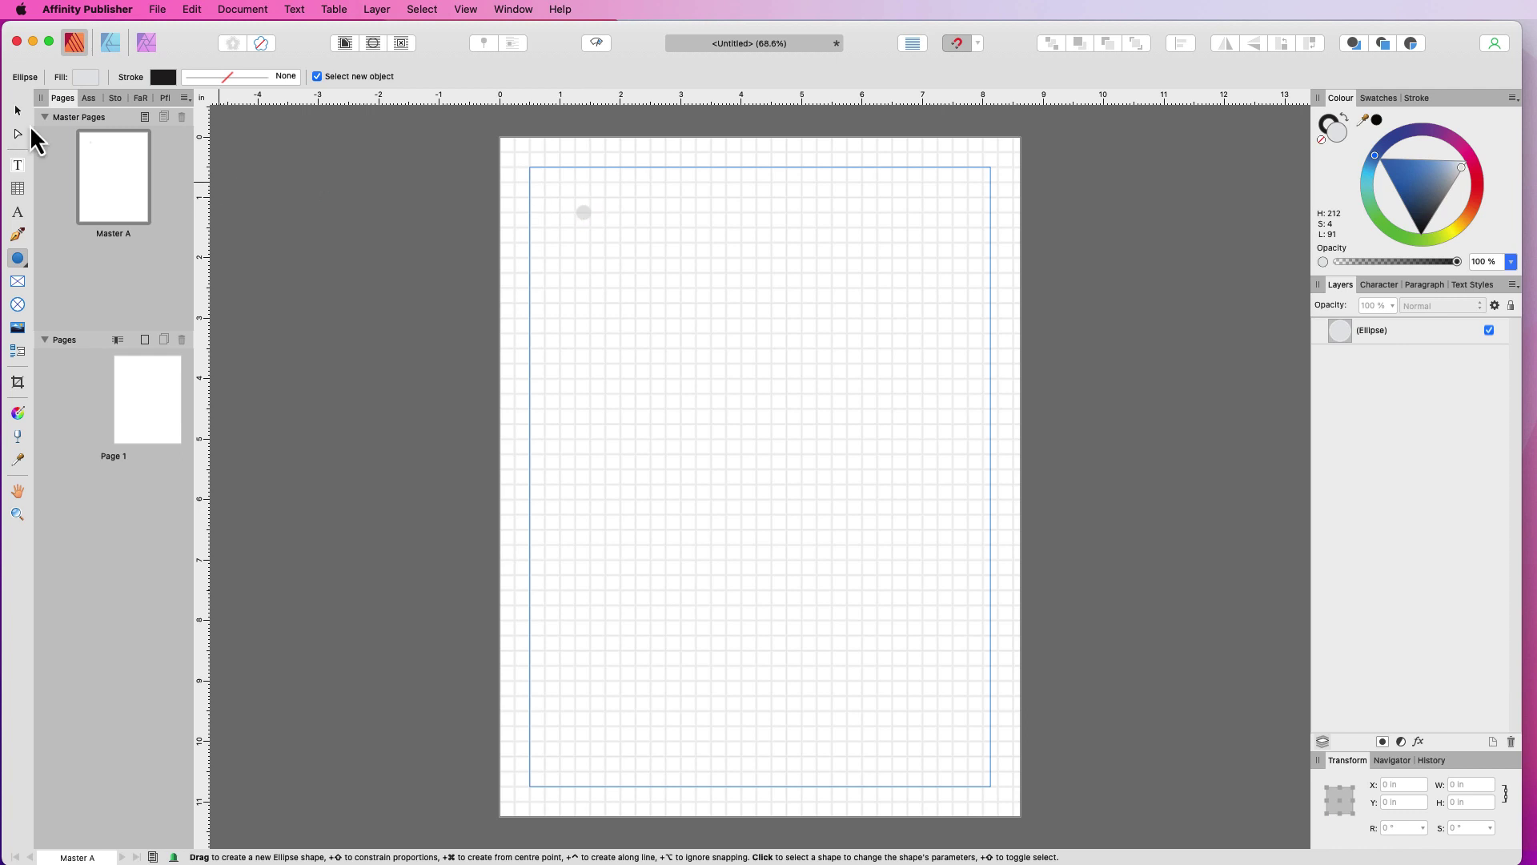
click(17, 111)
click(588, 214)
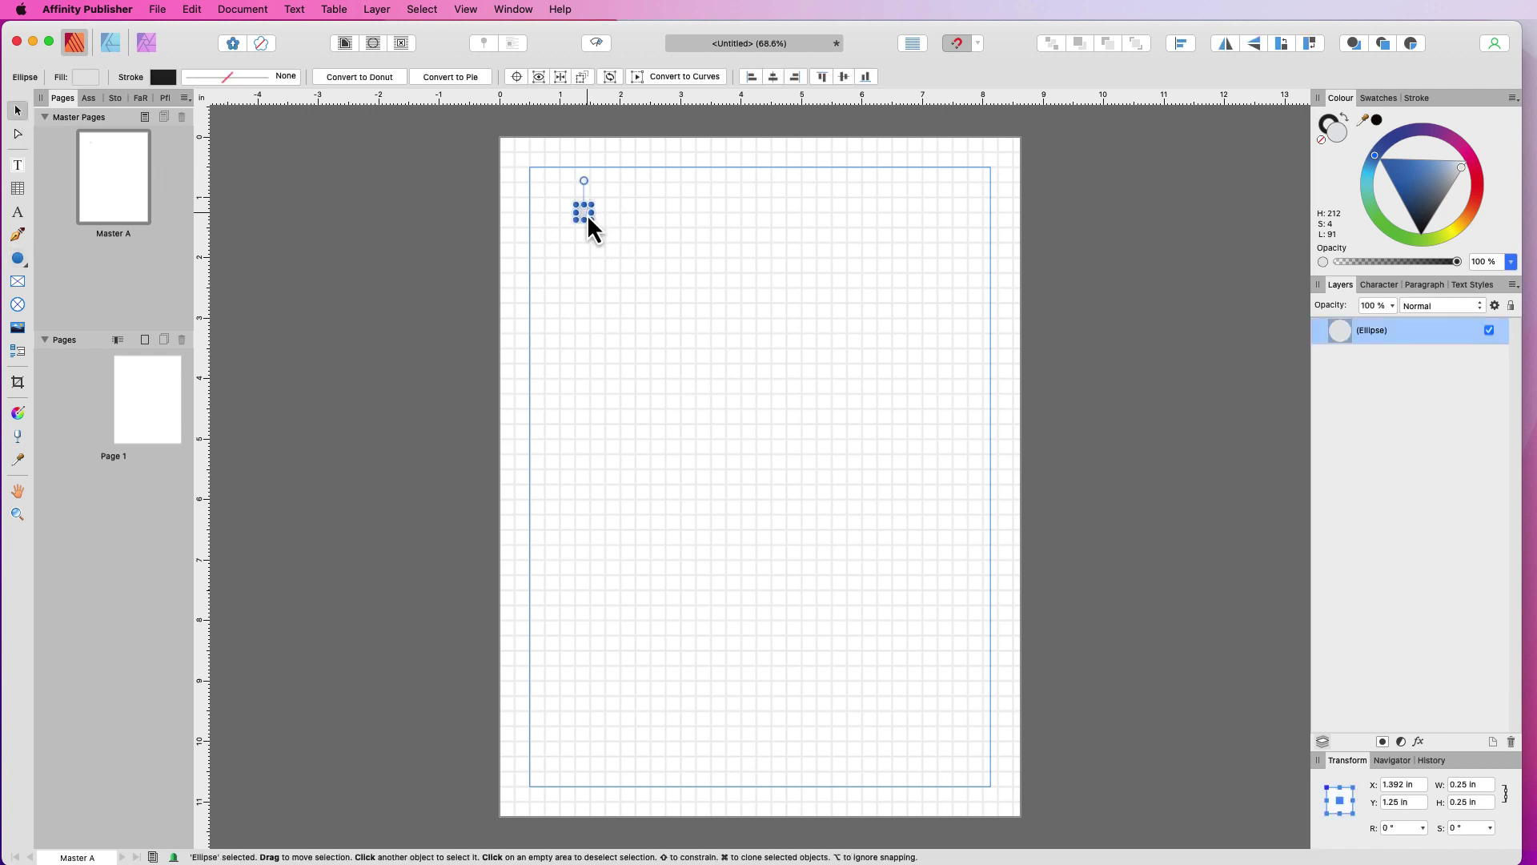
click(92, 77)
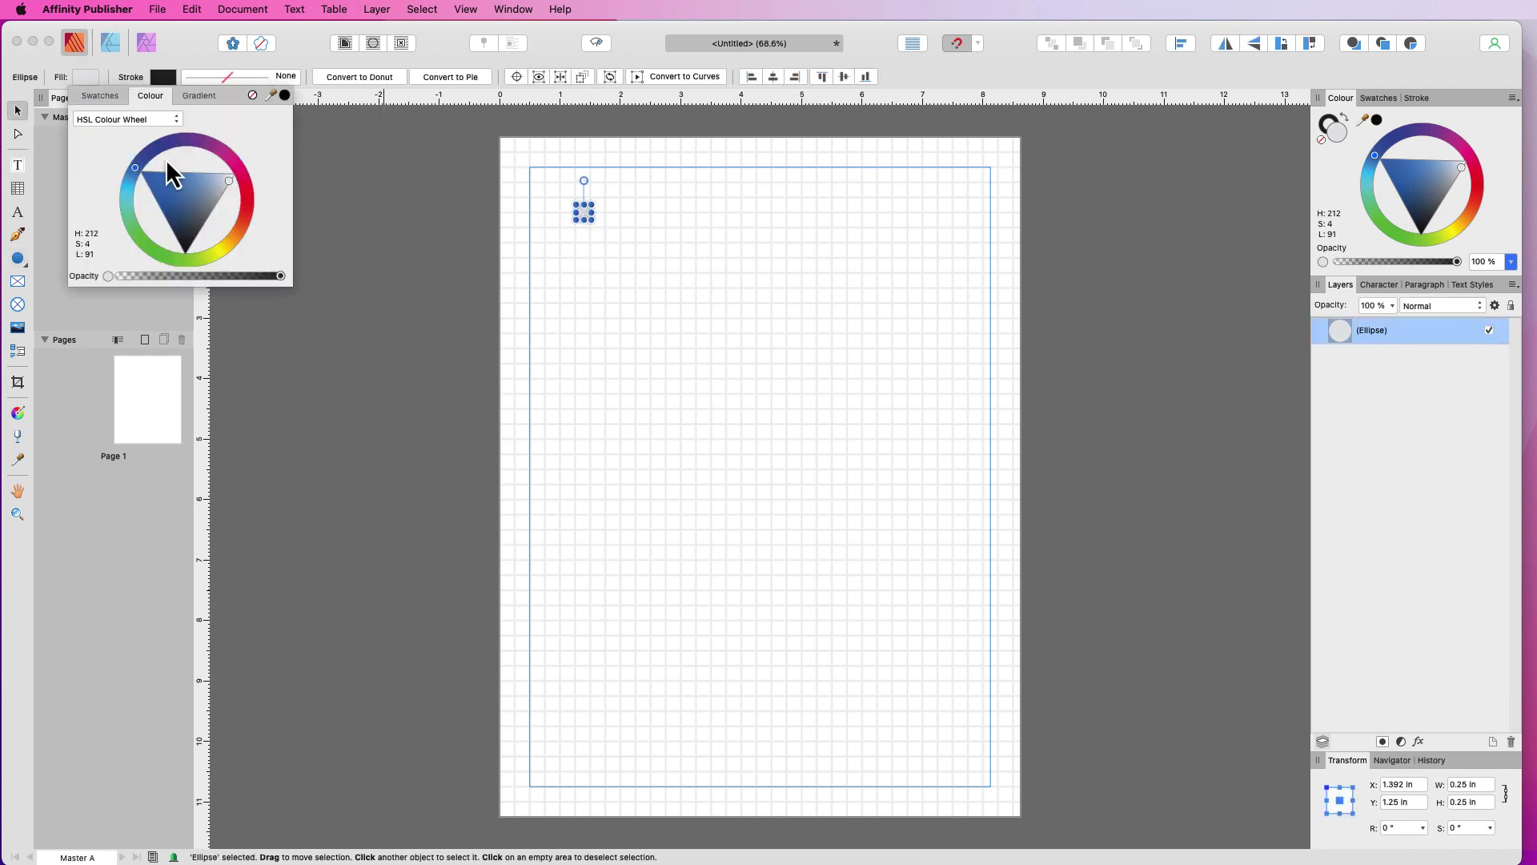
click(195, 247)
drag(196, 247, 186, 261)
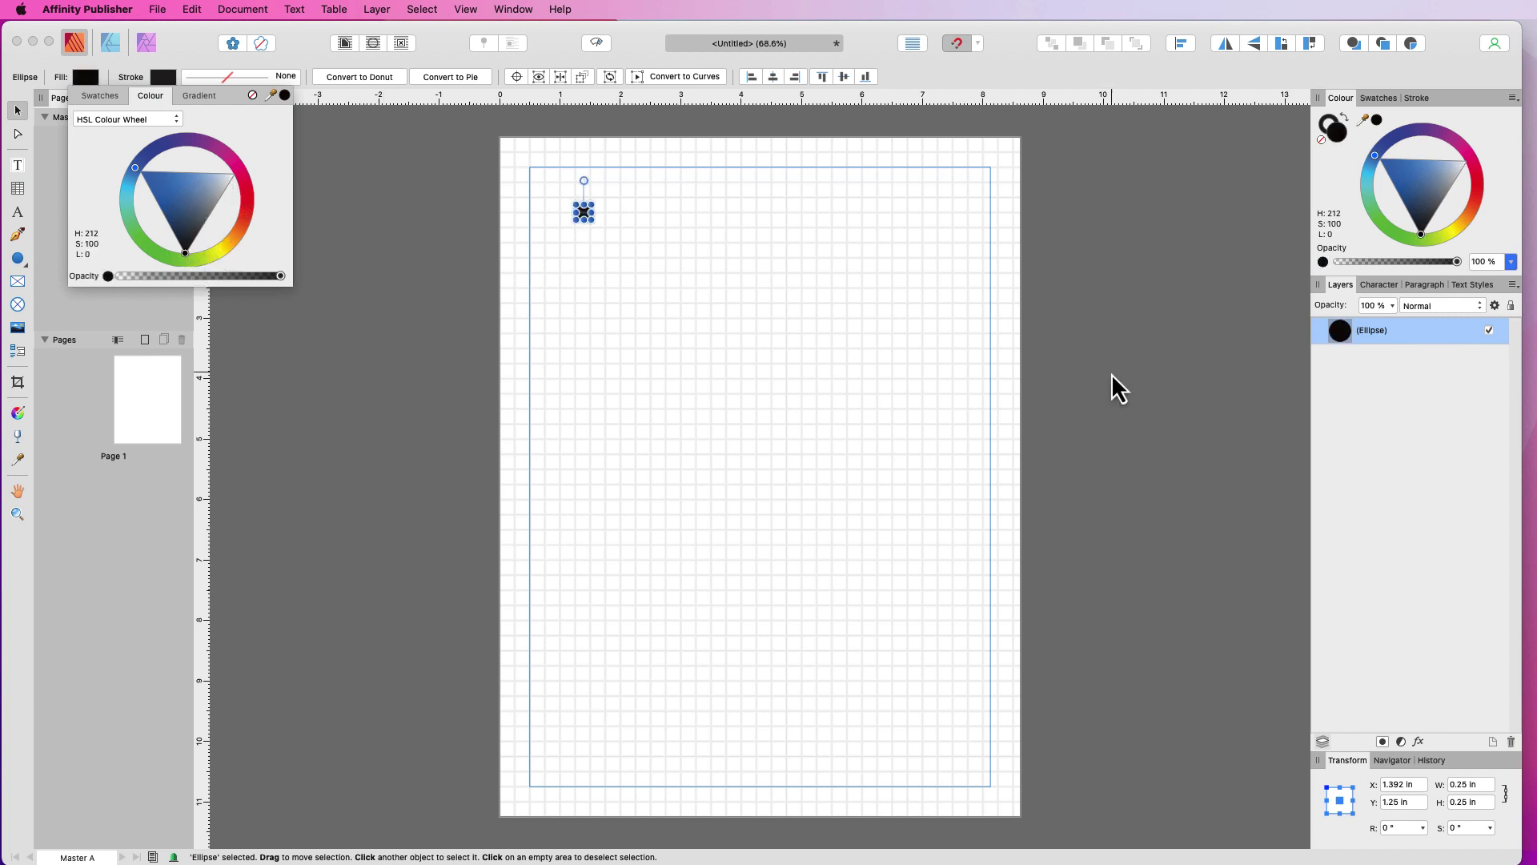
click(1464, 801)
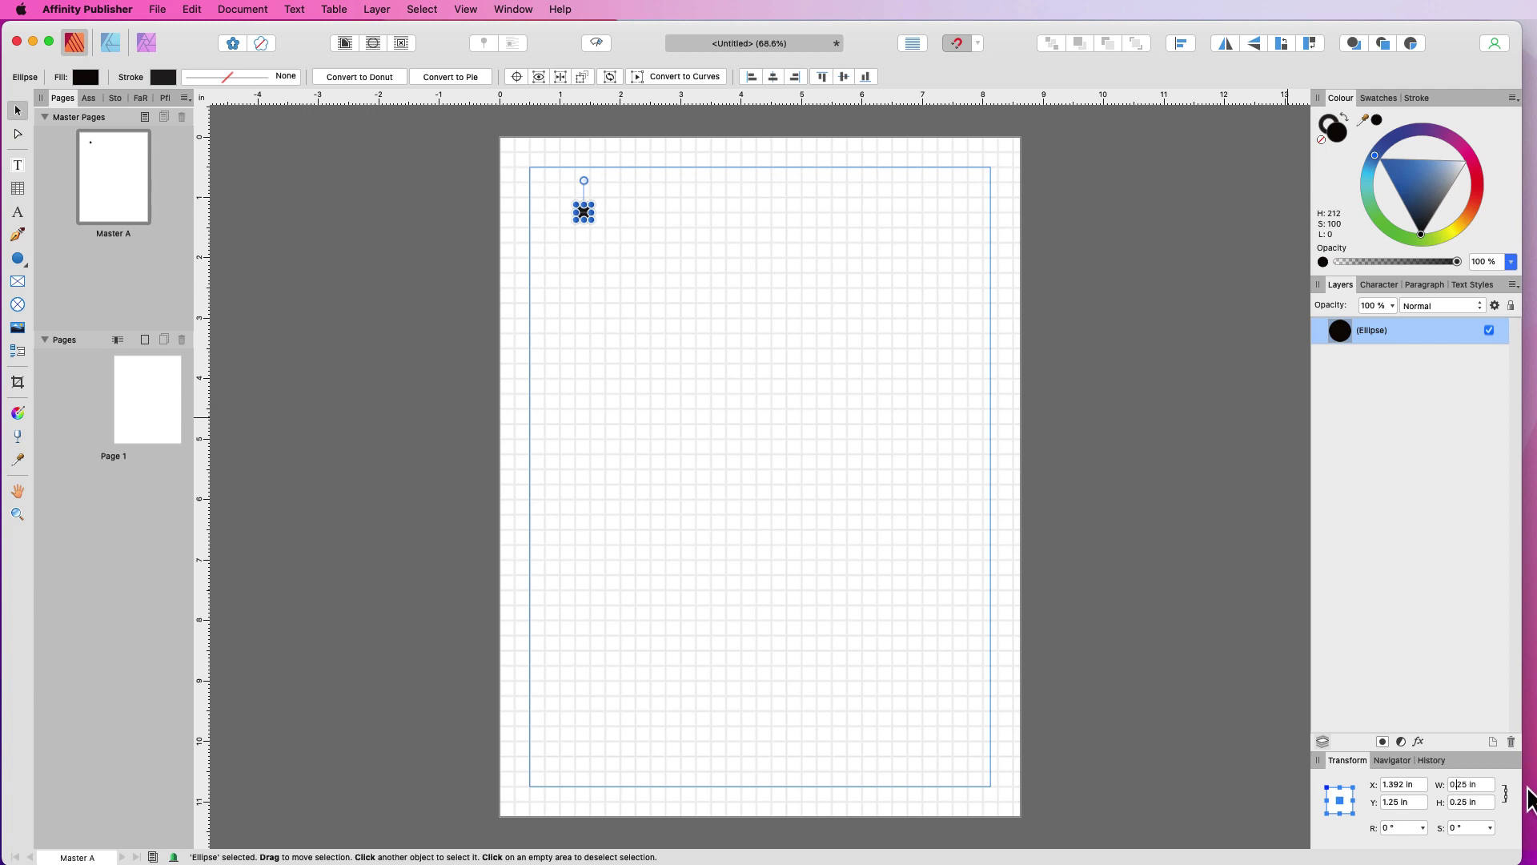
- Shrink the black dot to 0.125 in across
text(1)
key(Tab)
text(0.125)
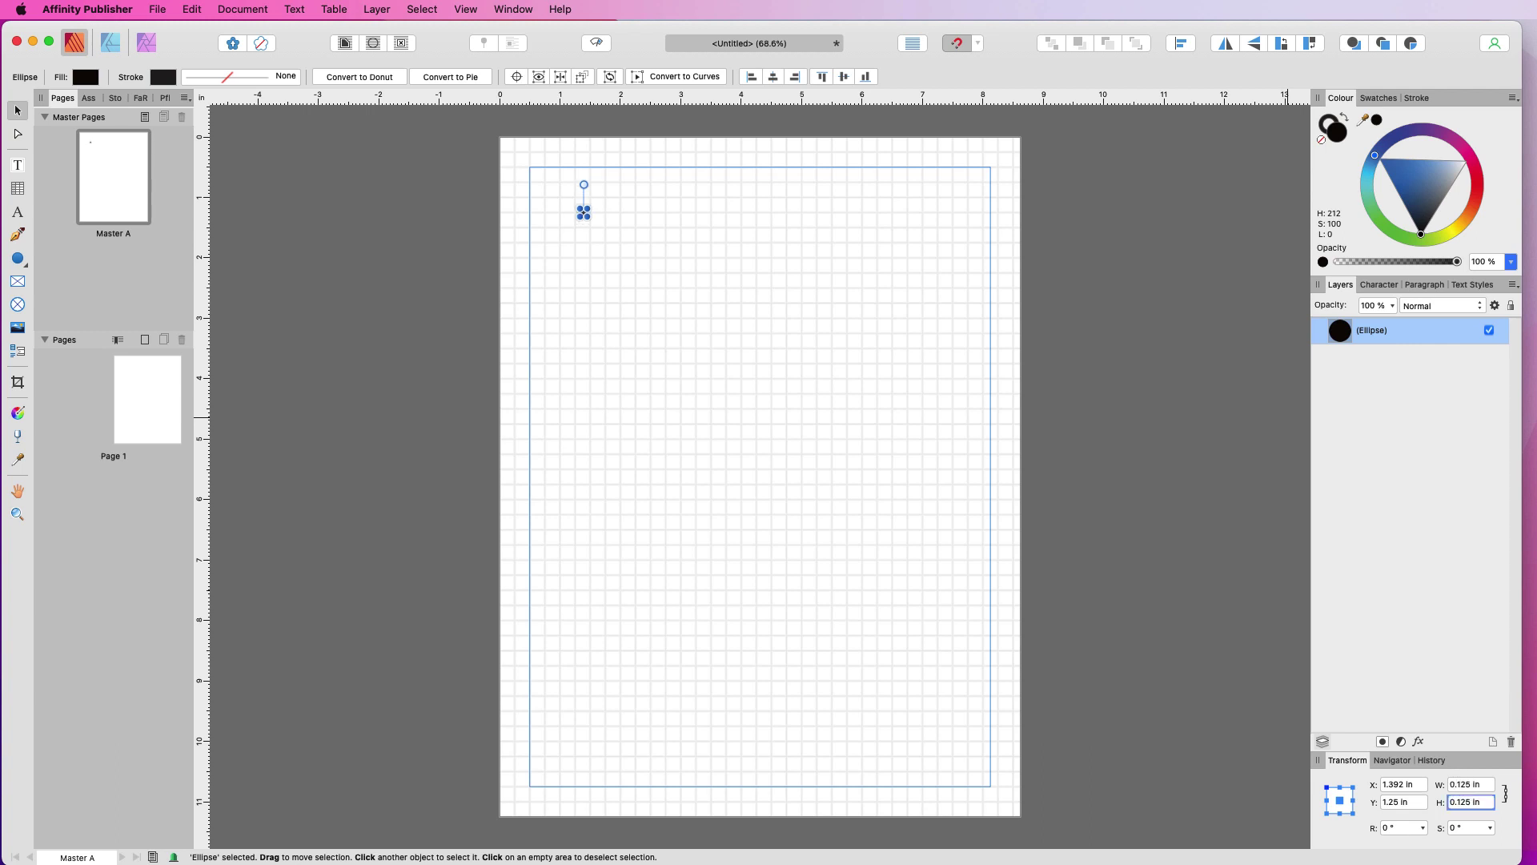
click(792, 301)
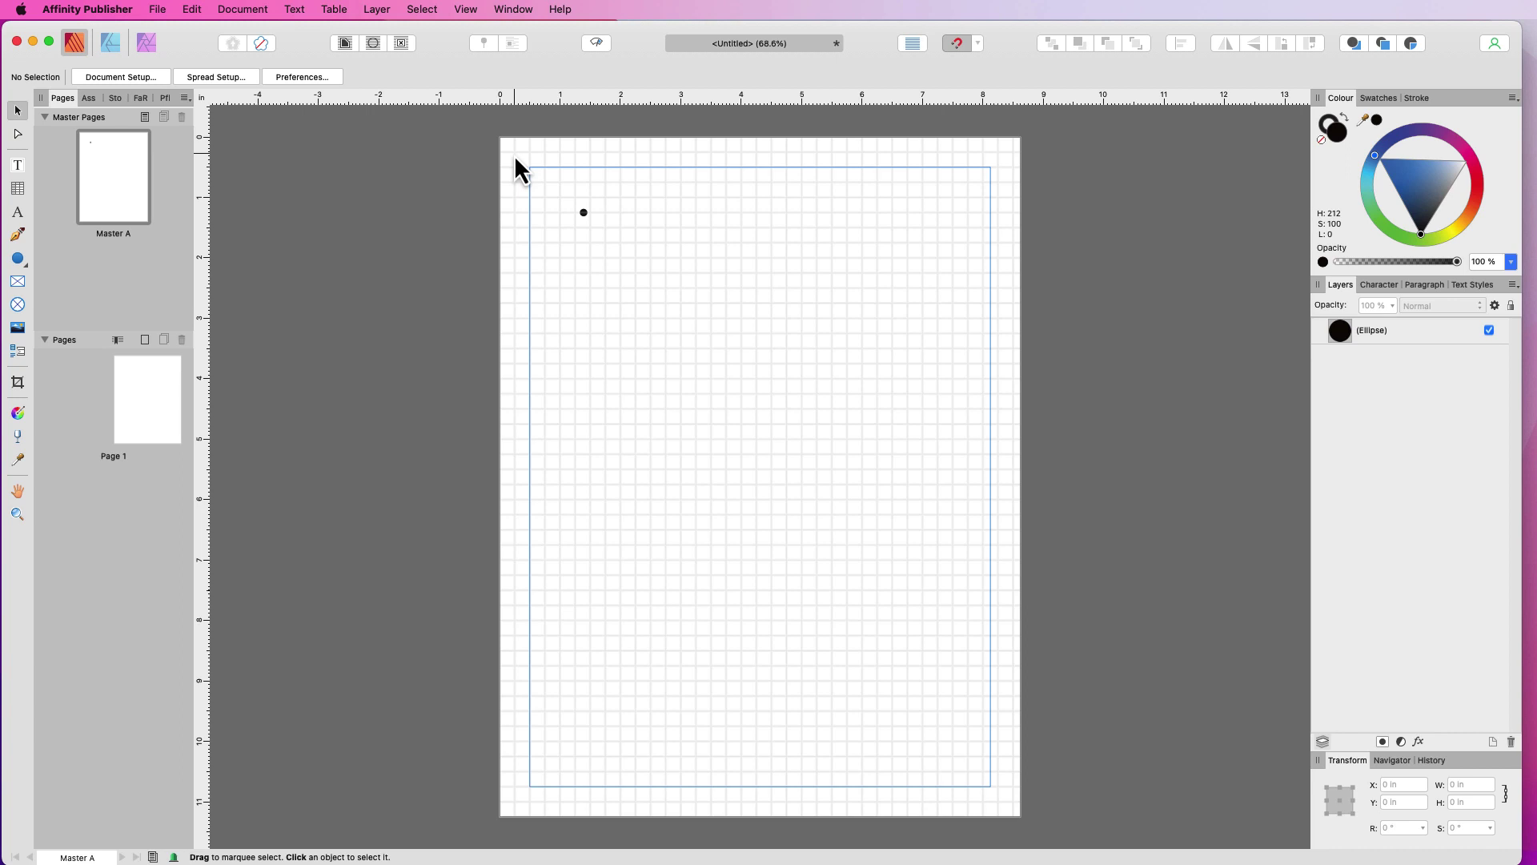
- Enable the dot's transform origin and set its X and Y to 0.25 in
click(586, 215)
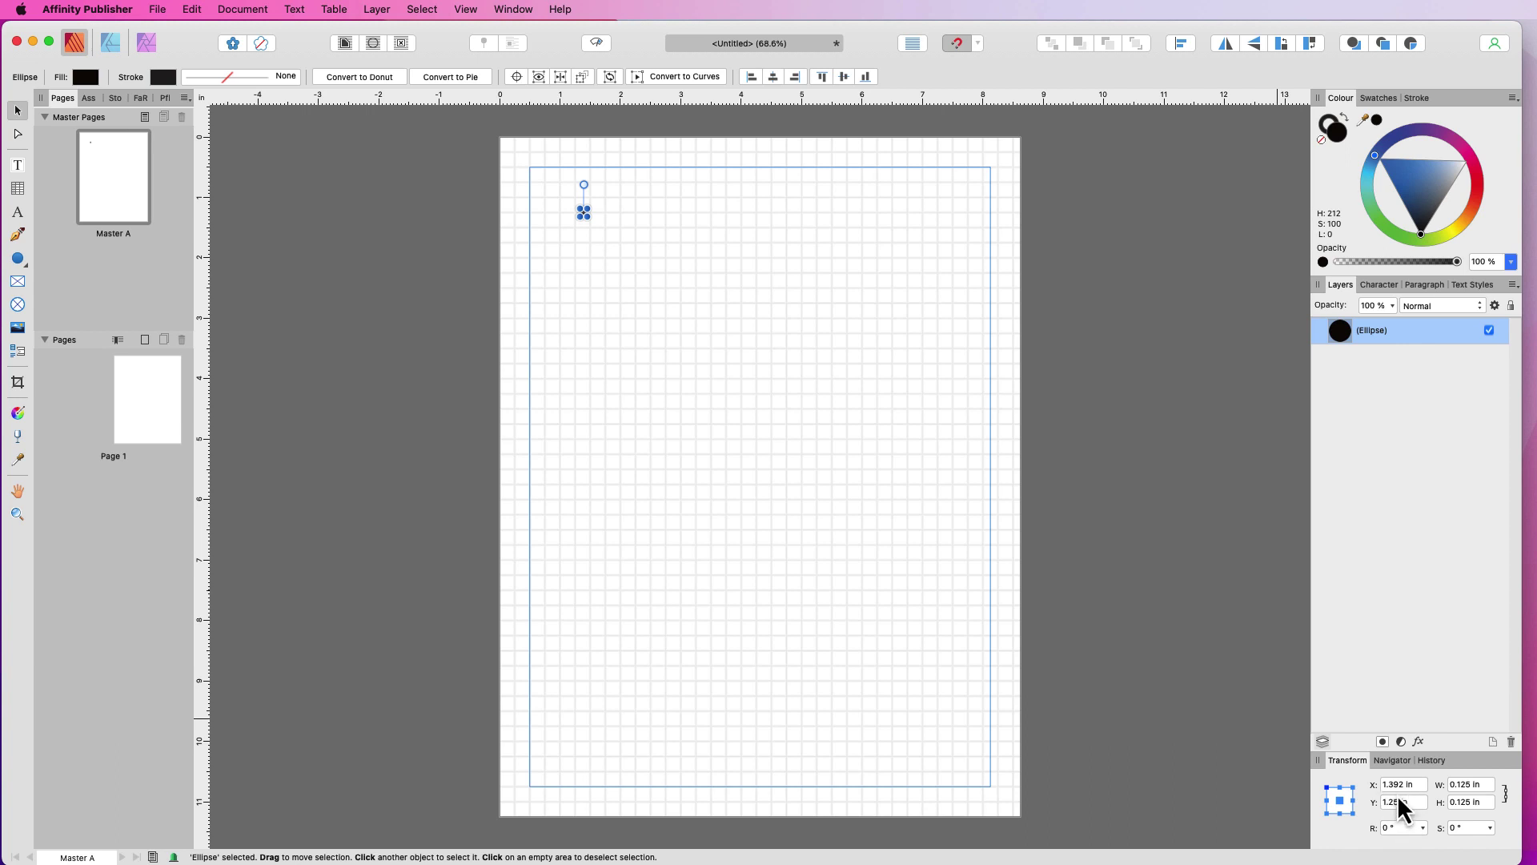
click(1342, 804)
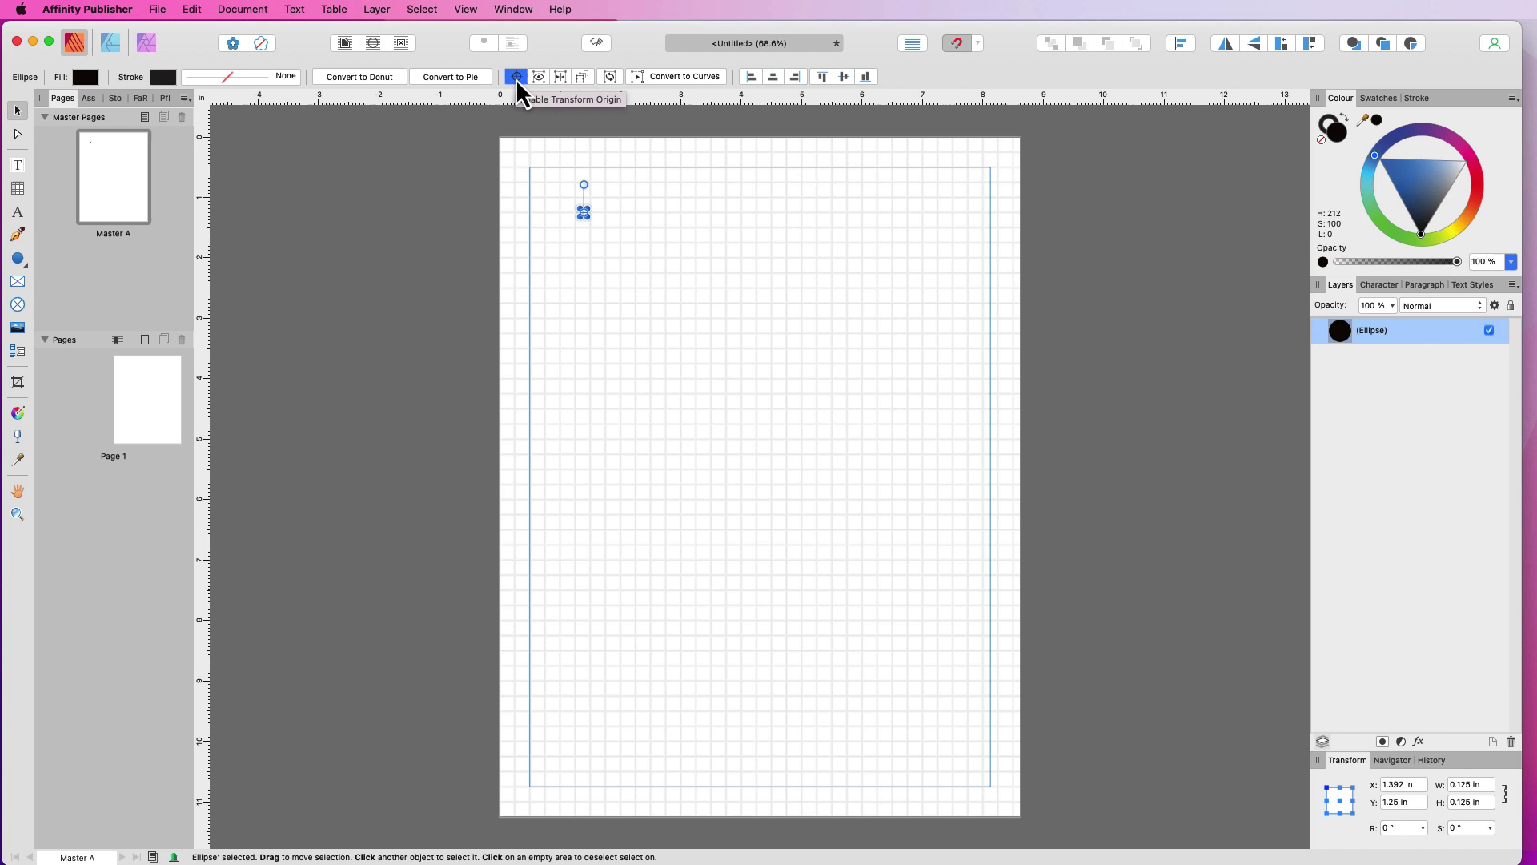
click(1400, 785)
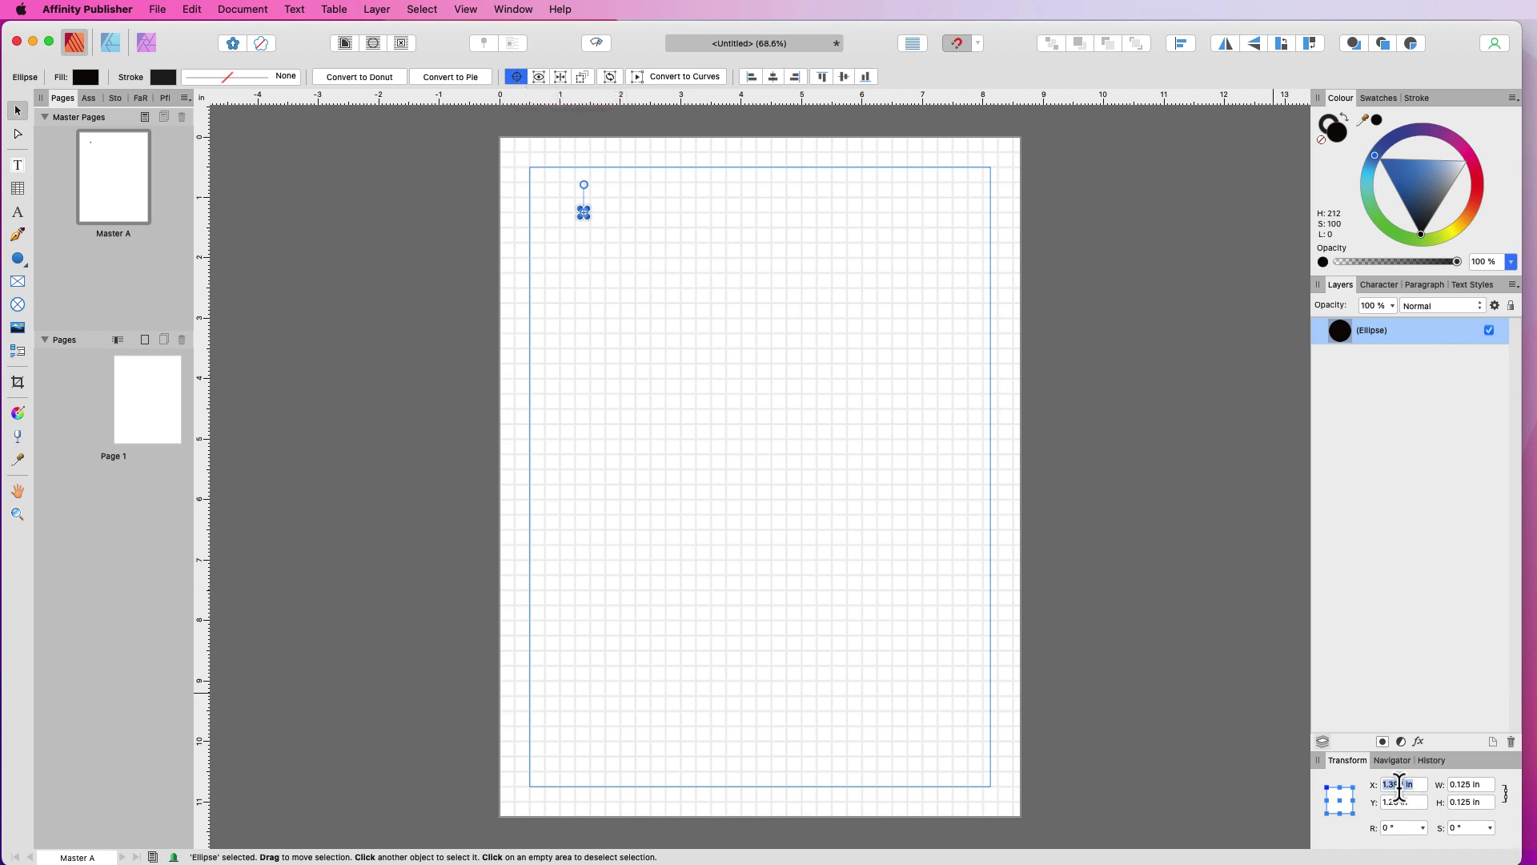
text(0.25)
key(Tab)
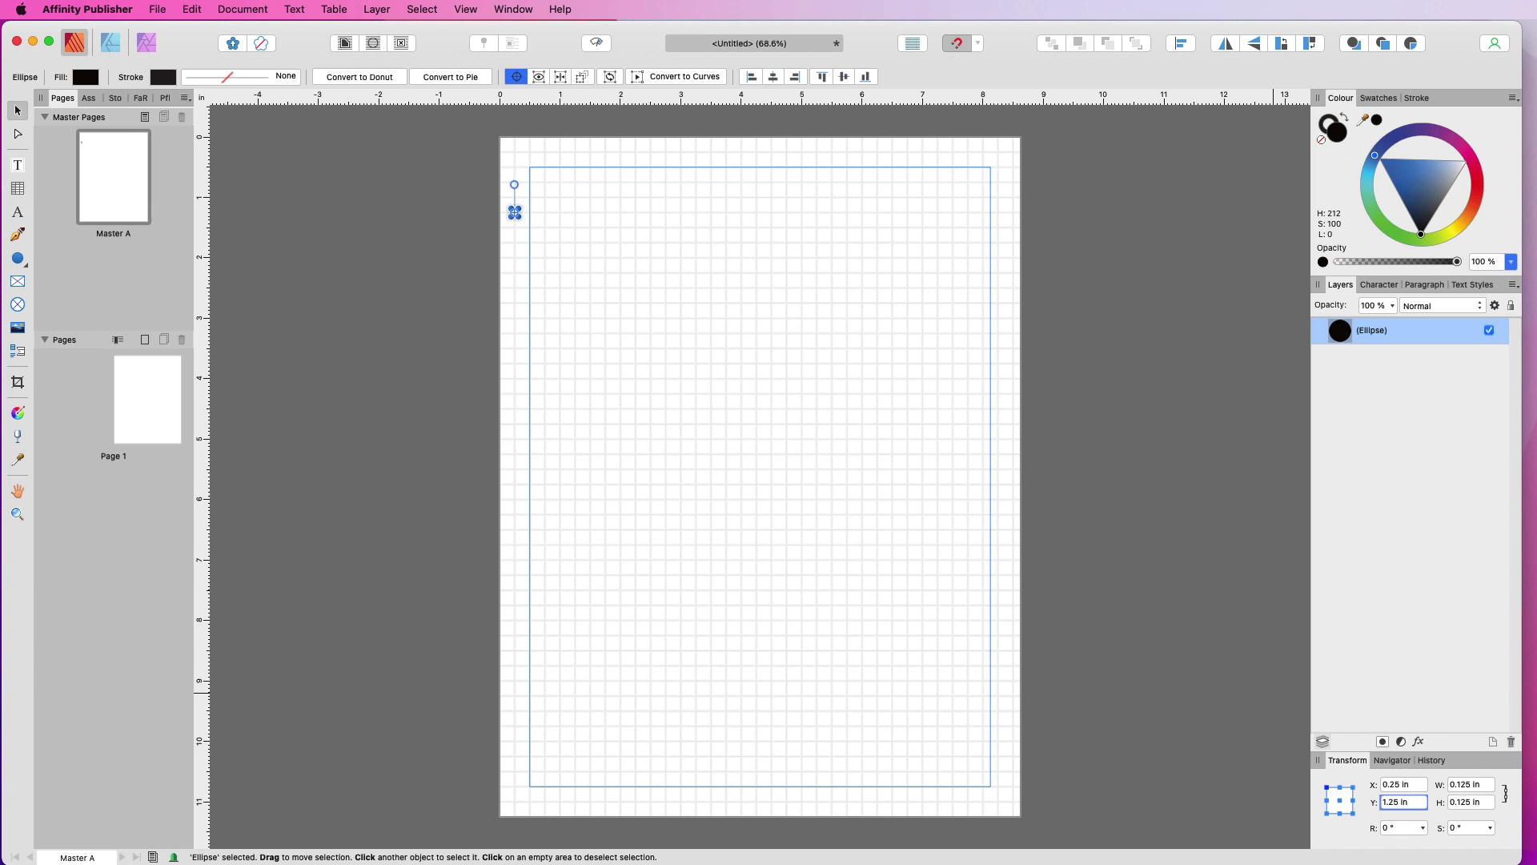
text(0.25)
key(Return)
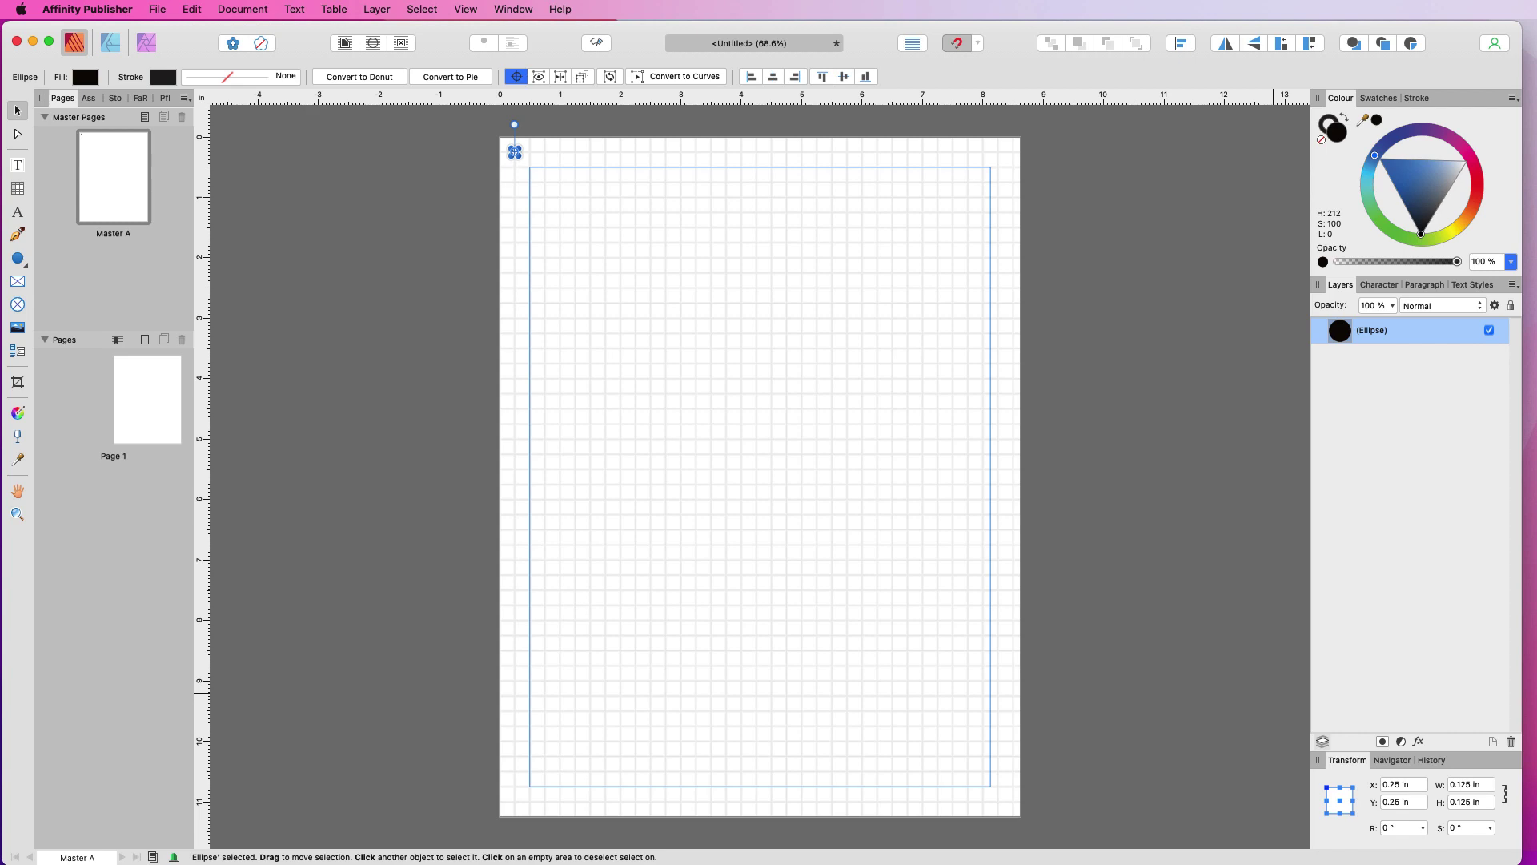
- Zoom to 200%, pan to the page's top-left corner around the dot, and return to Move tool
key(super+2)
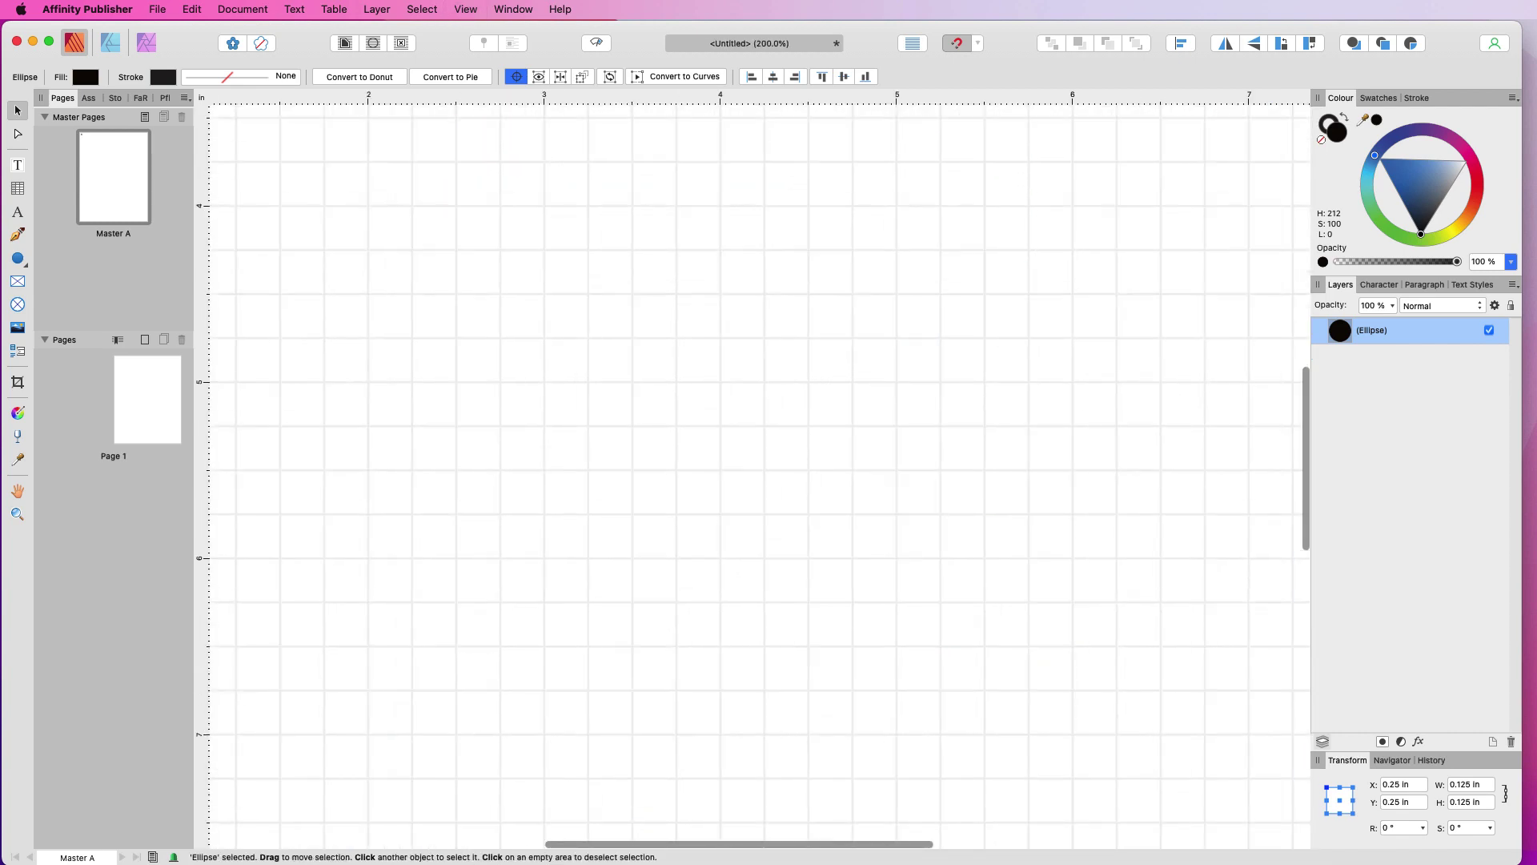
key(h)
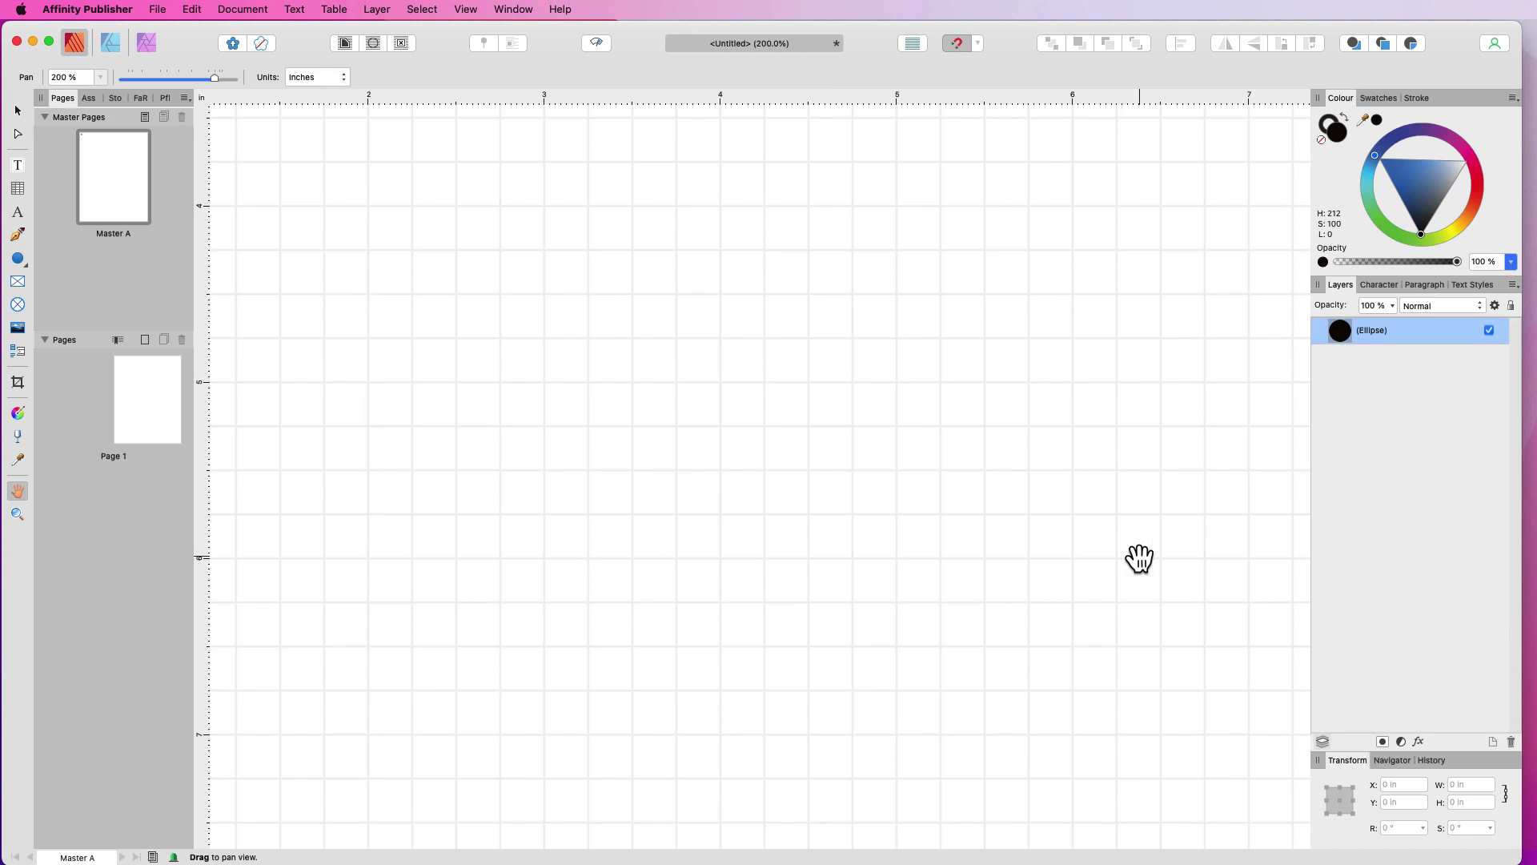
drag(807, 408, 1072, 713)
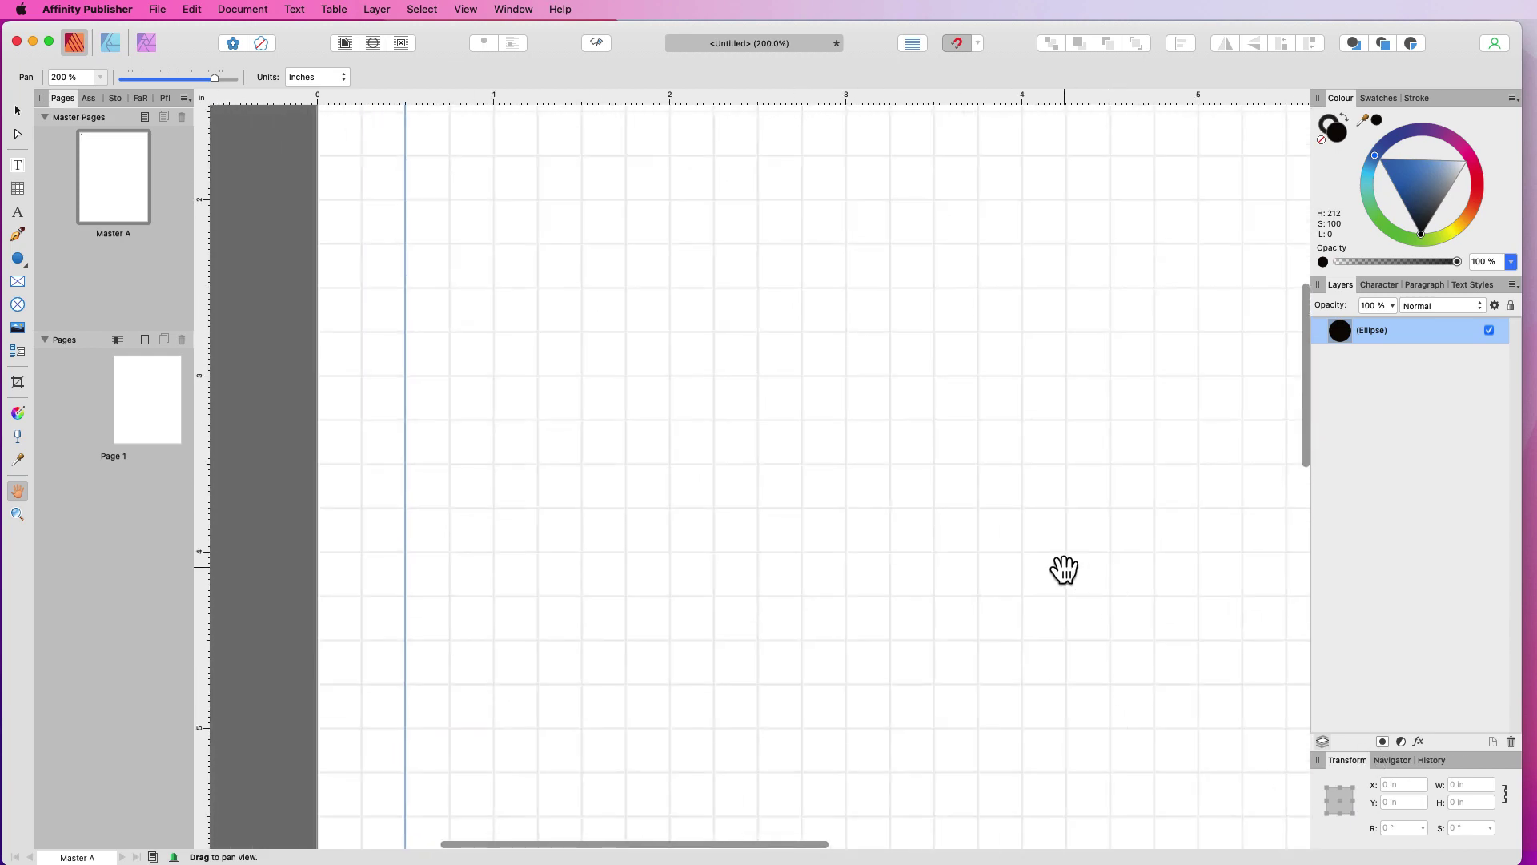
drag(1064, 566, 1164, 858)
drag(1009, 721, 968, 854)
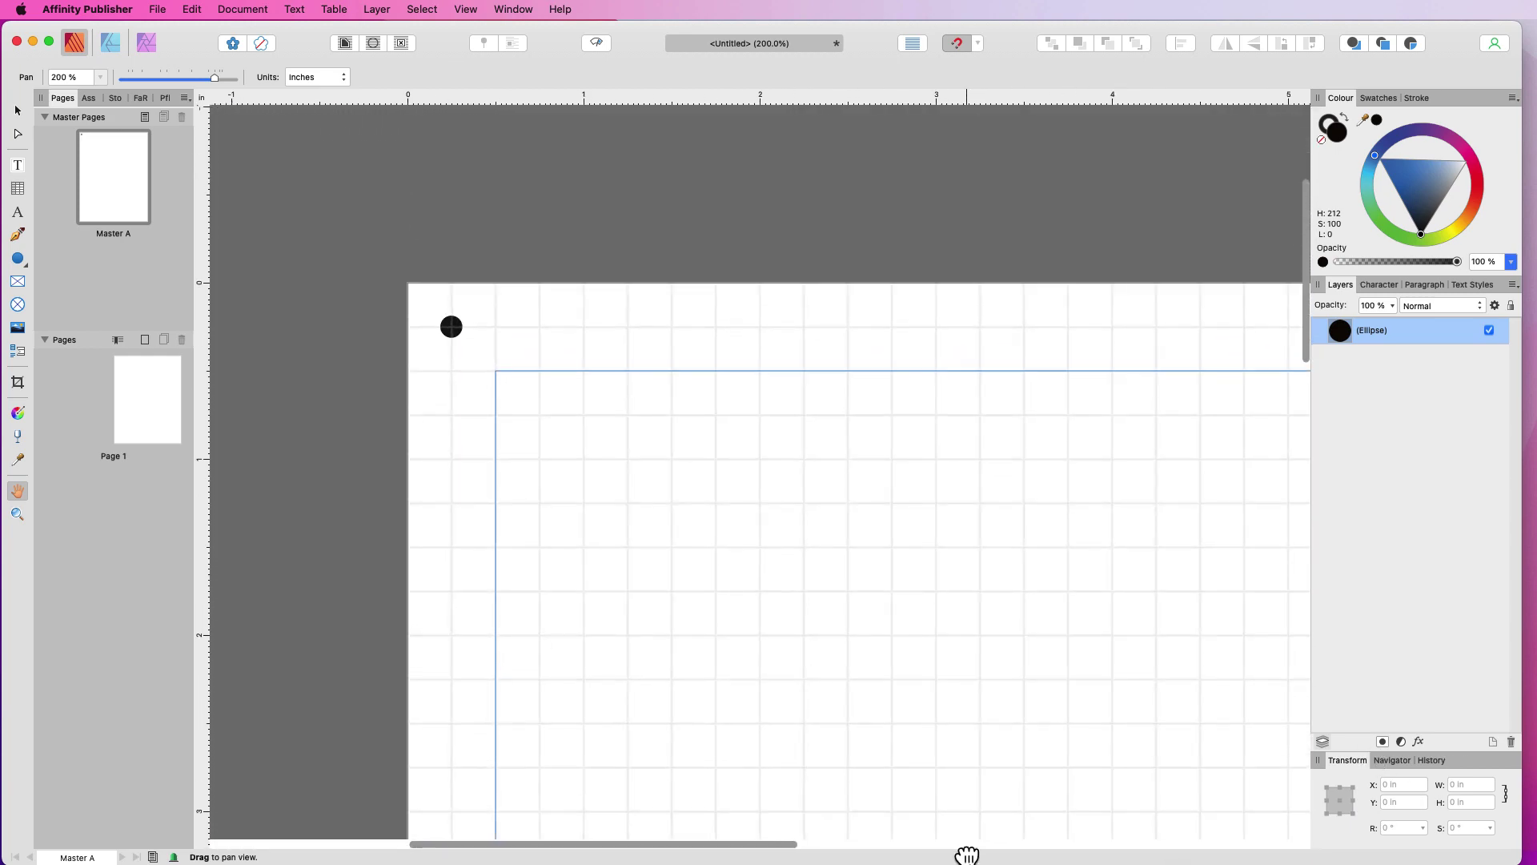
drag(882, 651, 785, 627)
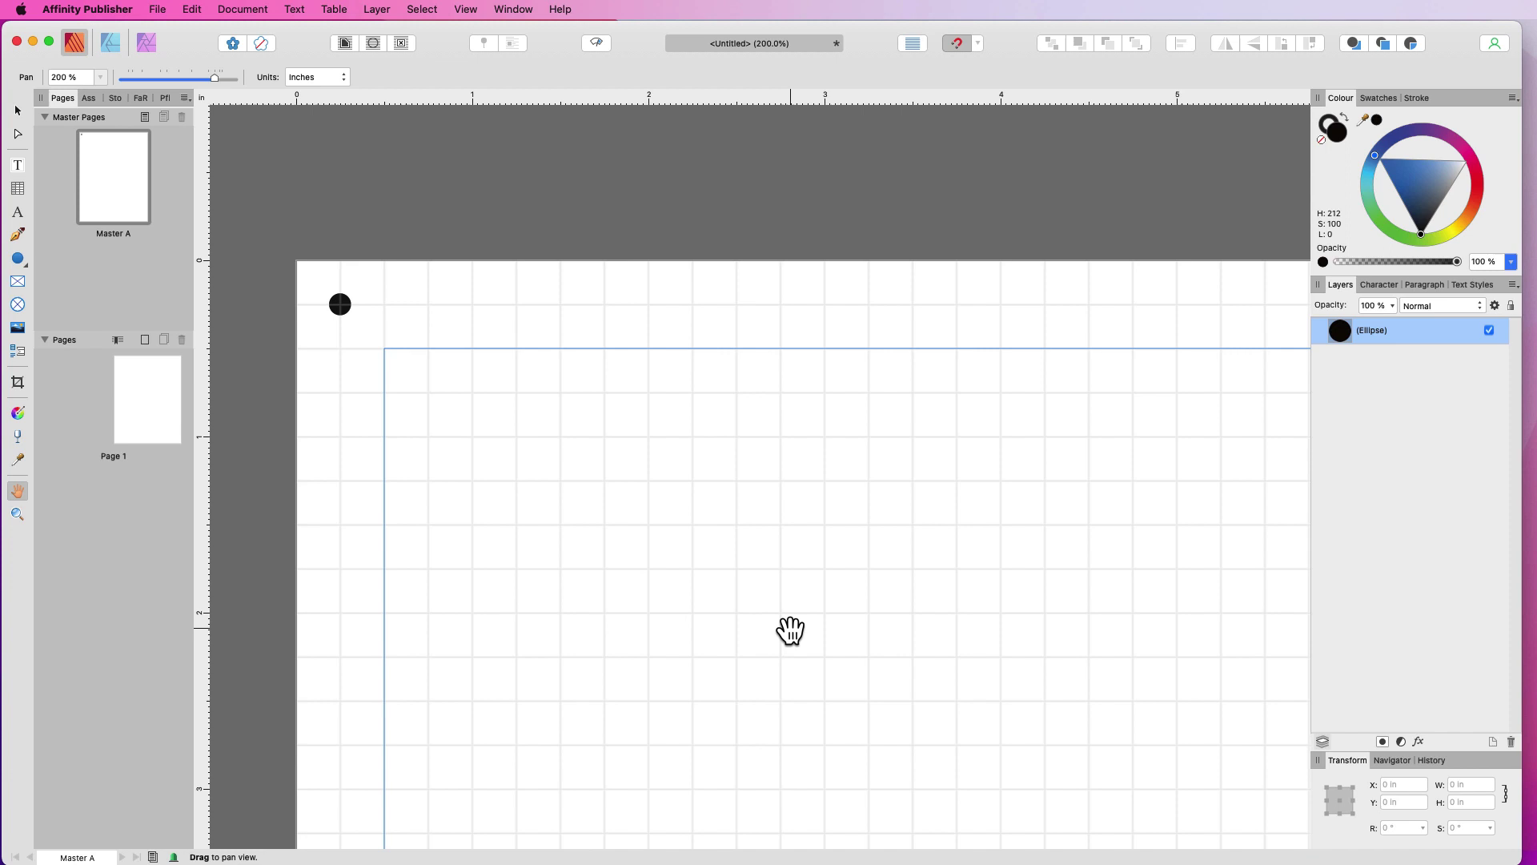
key(v)
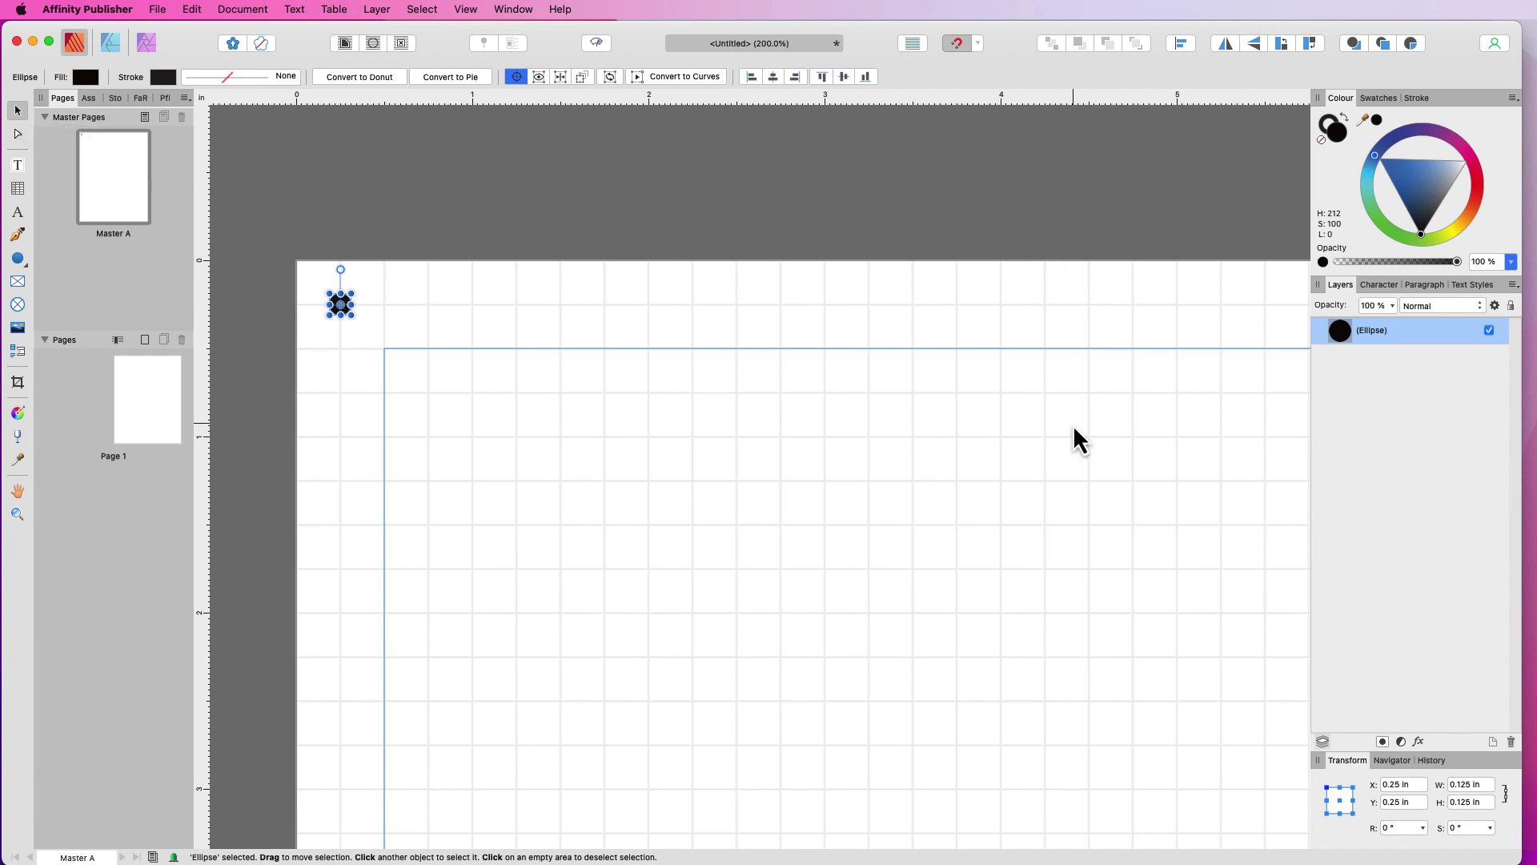
- Duplicate the dot and offset the copy +0.25 in to the right
key(super+j)
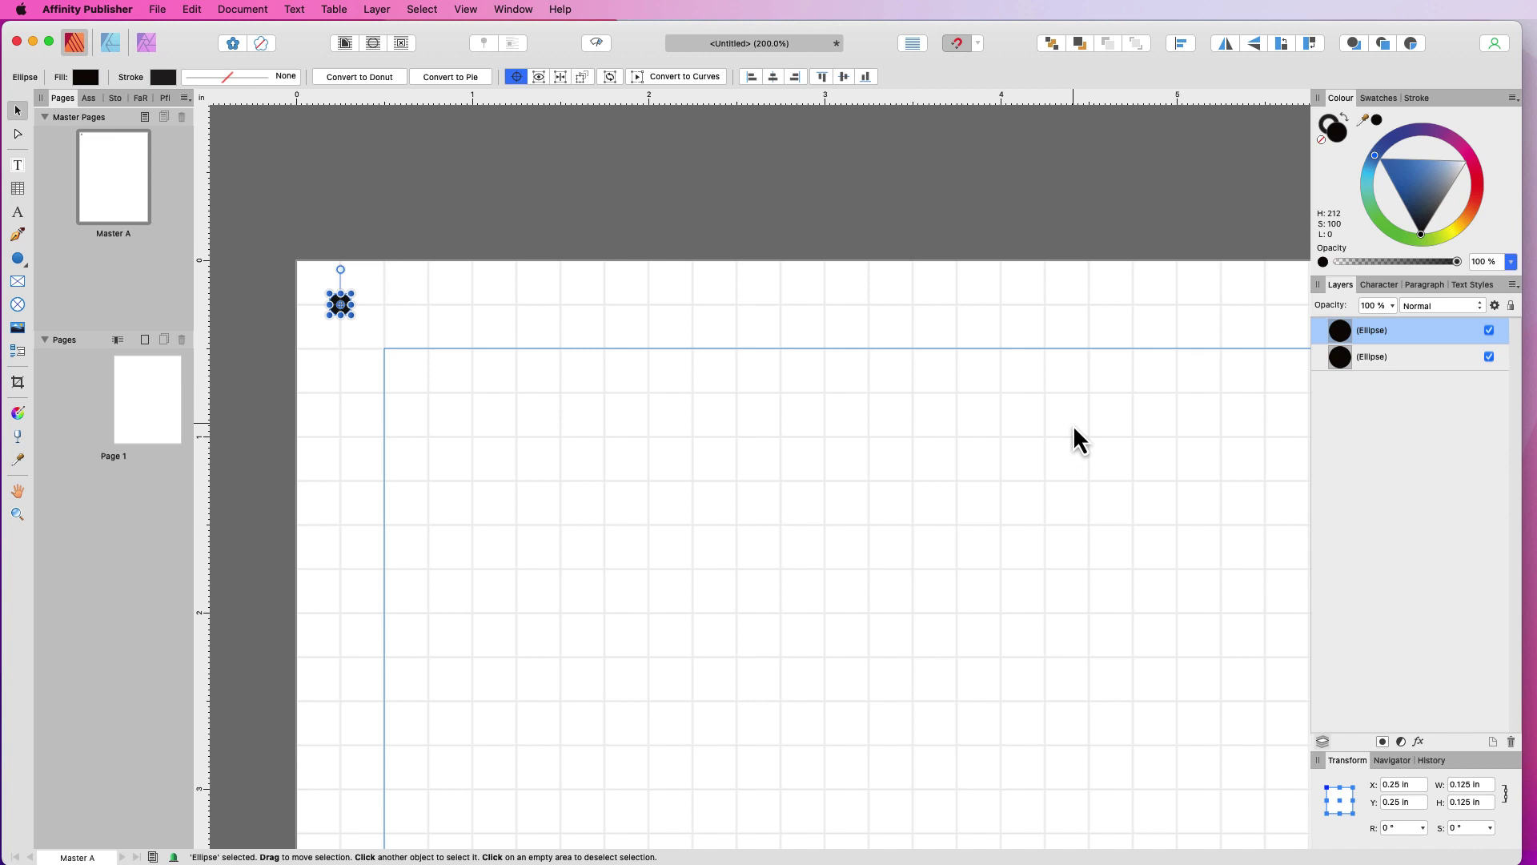
click(1415, 785)
click(1415, 785)
text(+0.25)
key(Tab)
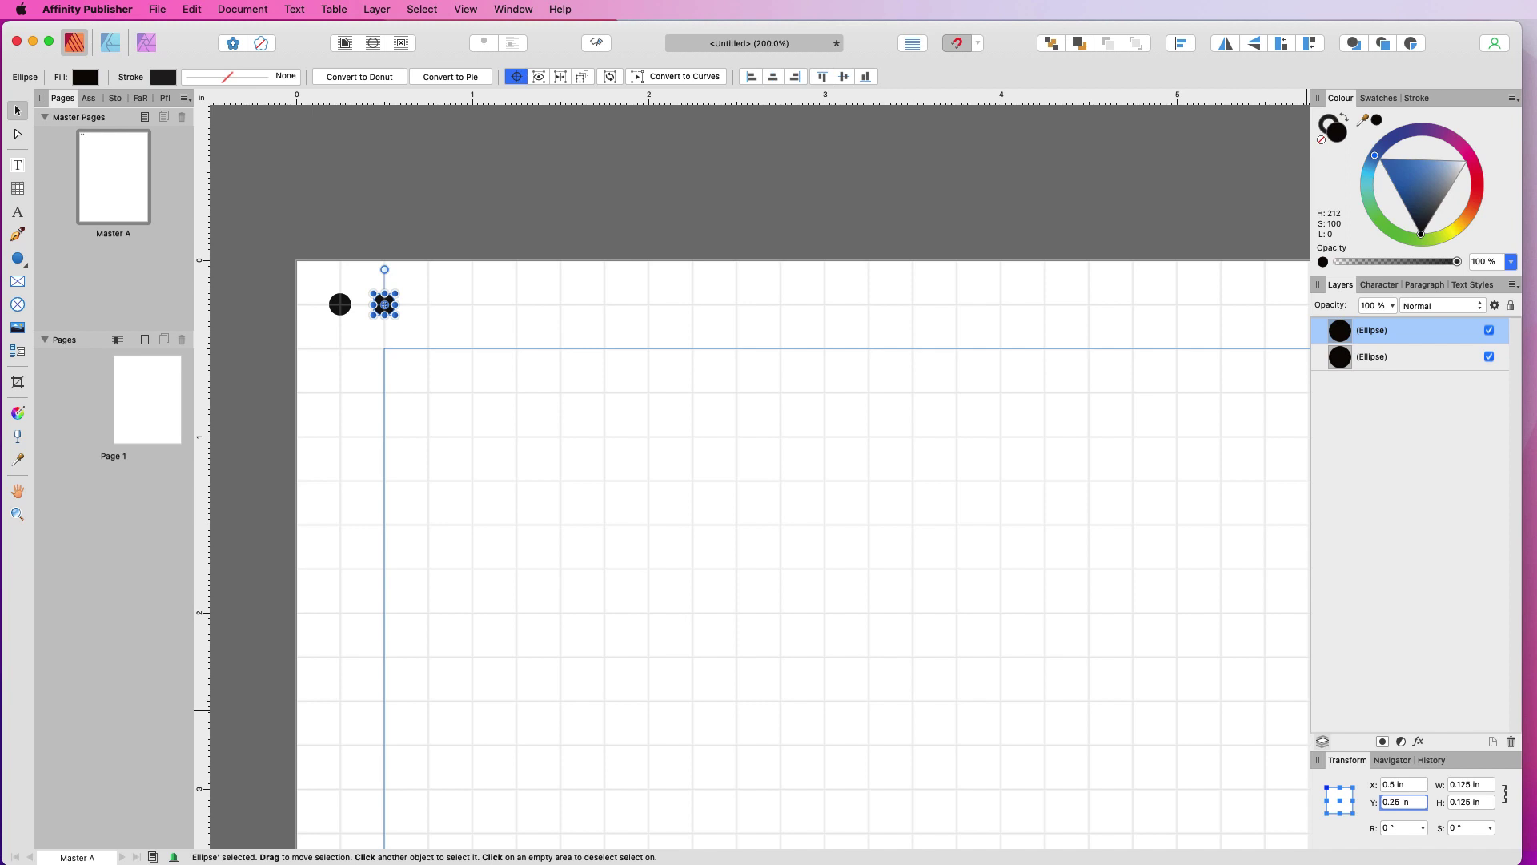
- Repeat the duplicate to extend the 0.25 in-spaced row past the page's right edge
key(super+j)
key(super+j)
key(super+j)
key(super+j)
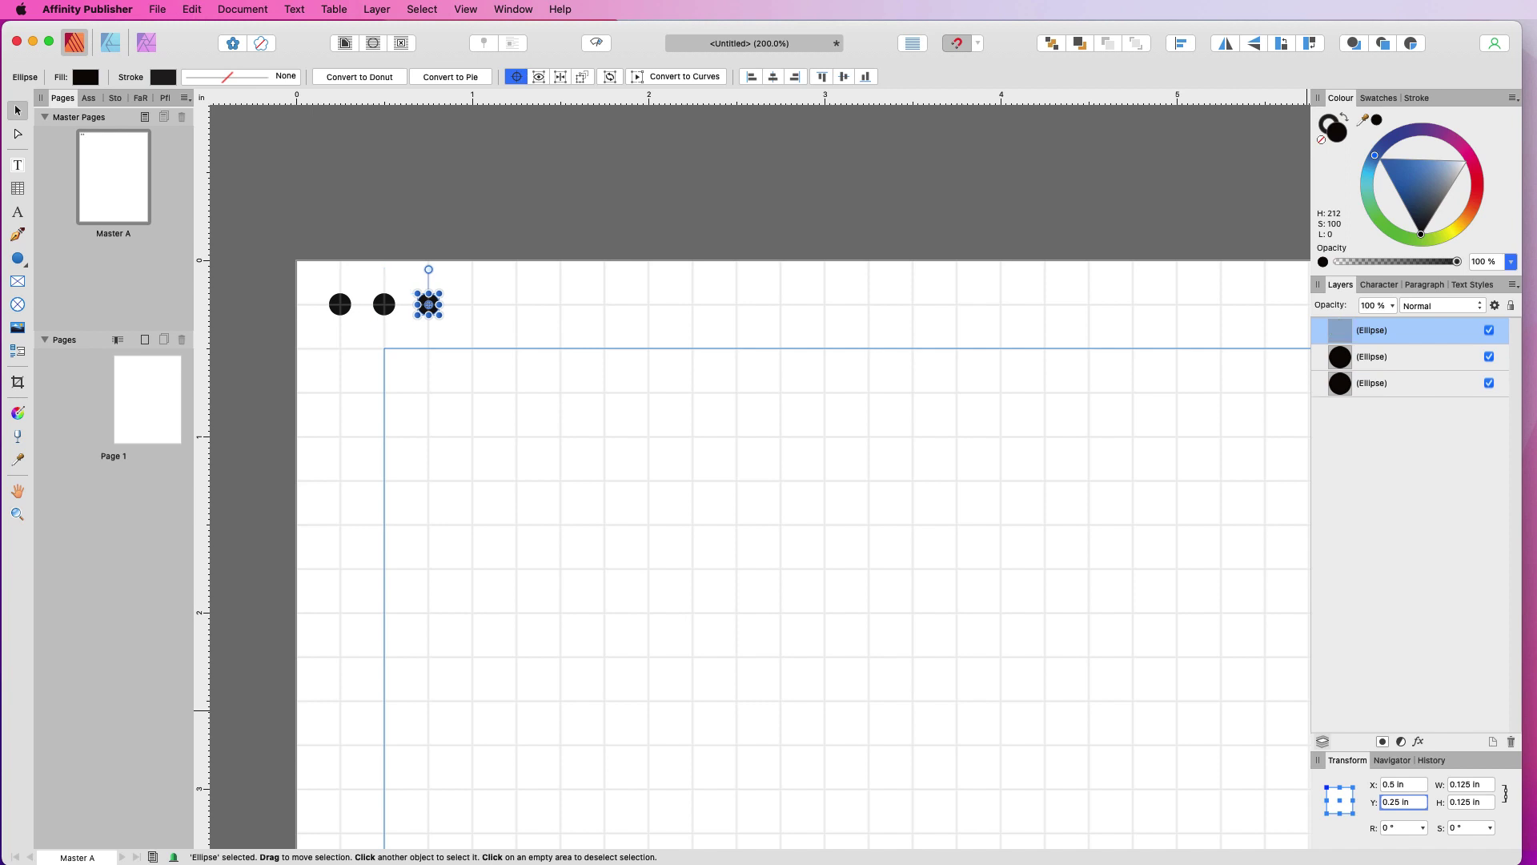
key(super+j)
key(super+j)
key(super+j)
key(super+j)
key(super+j)
key(super+j)
key(super+j)
key(super+j)
key(super+j)
key(super+j)
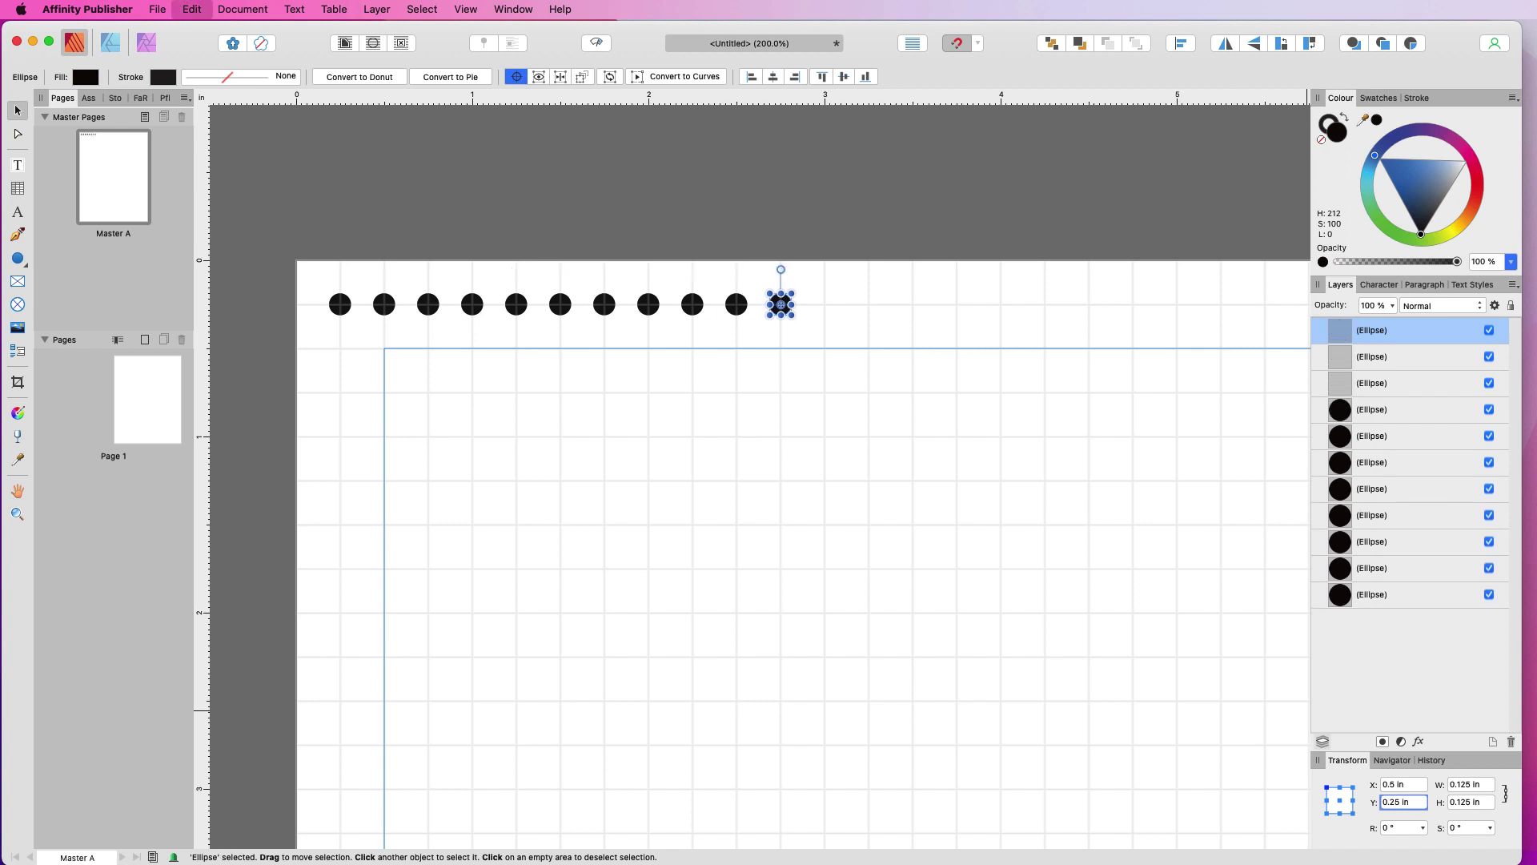
key(super+j)
key(super+j)
key(super+j)
key(super+j)
key(super+j)
key(super+j)
key(super+j)
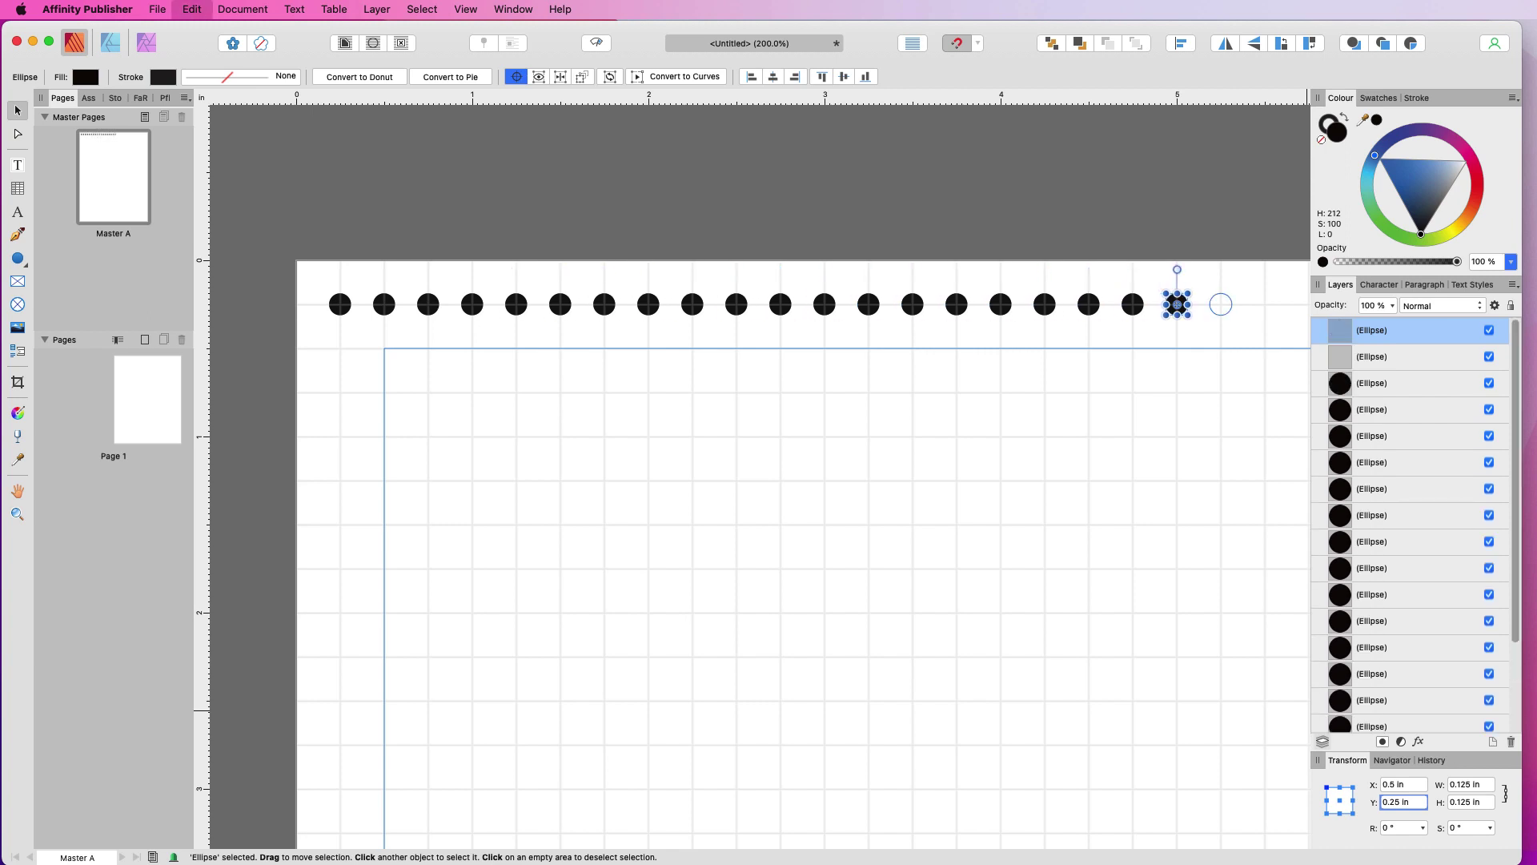
key(super+j)
key(super+j)
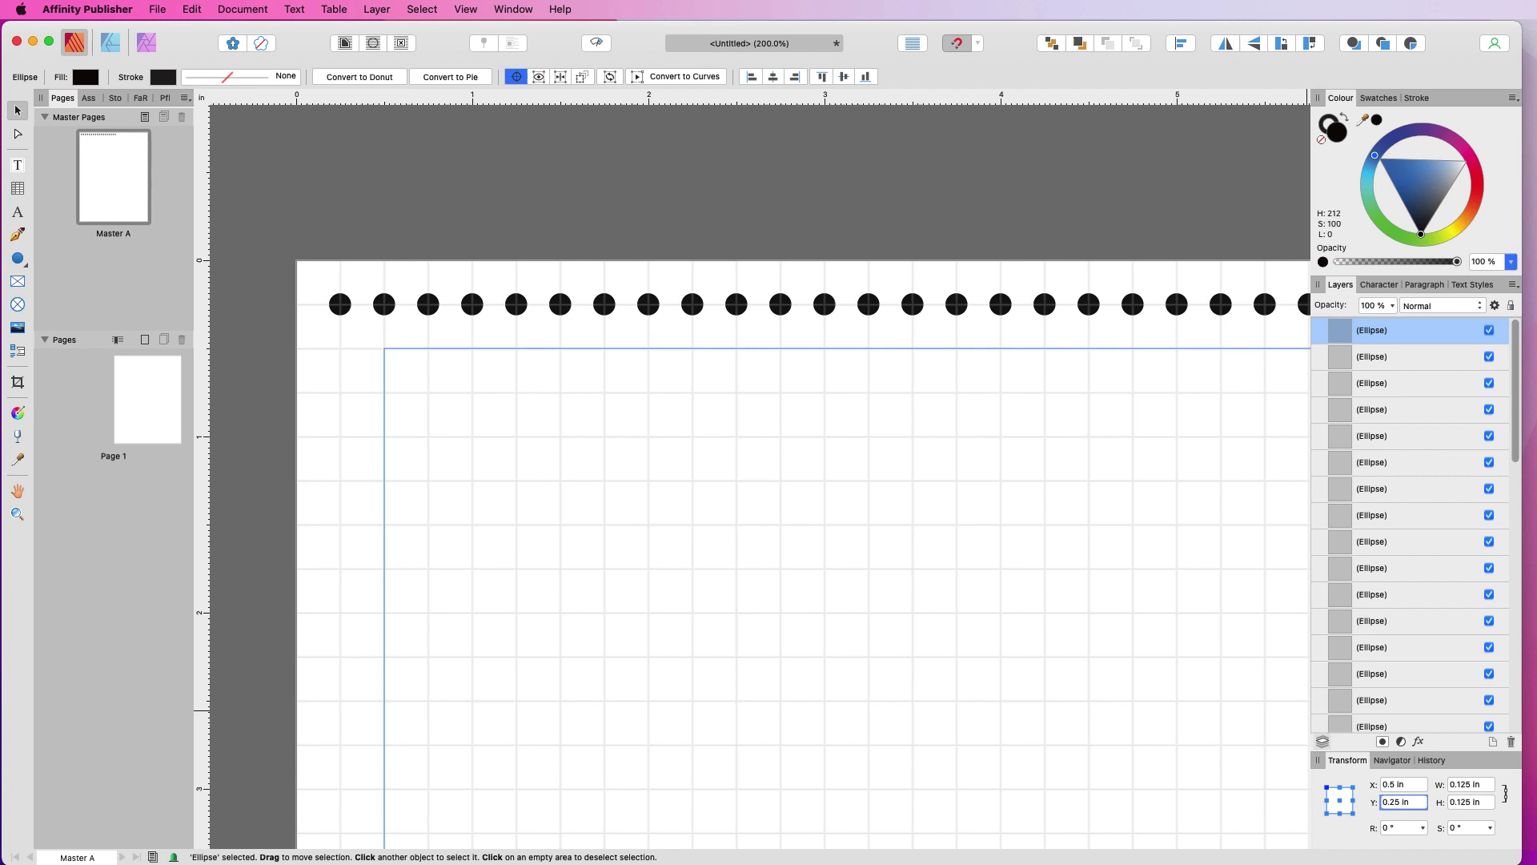
key(super+j)
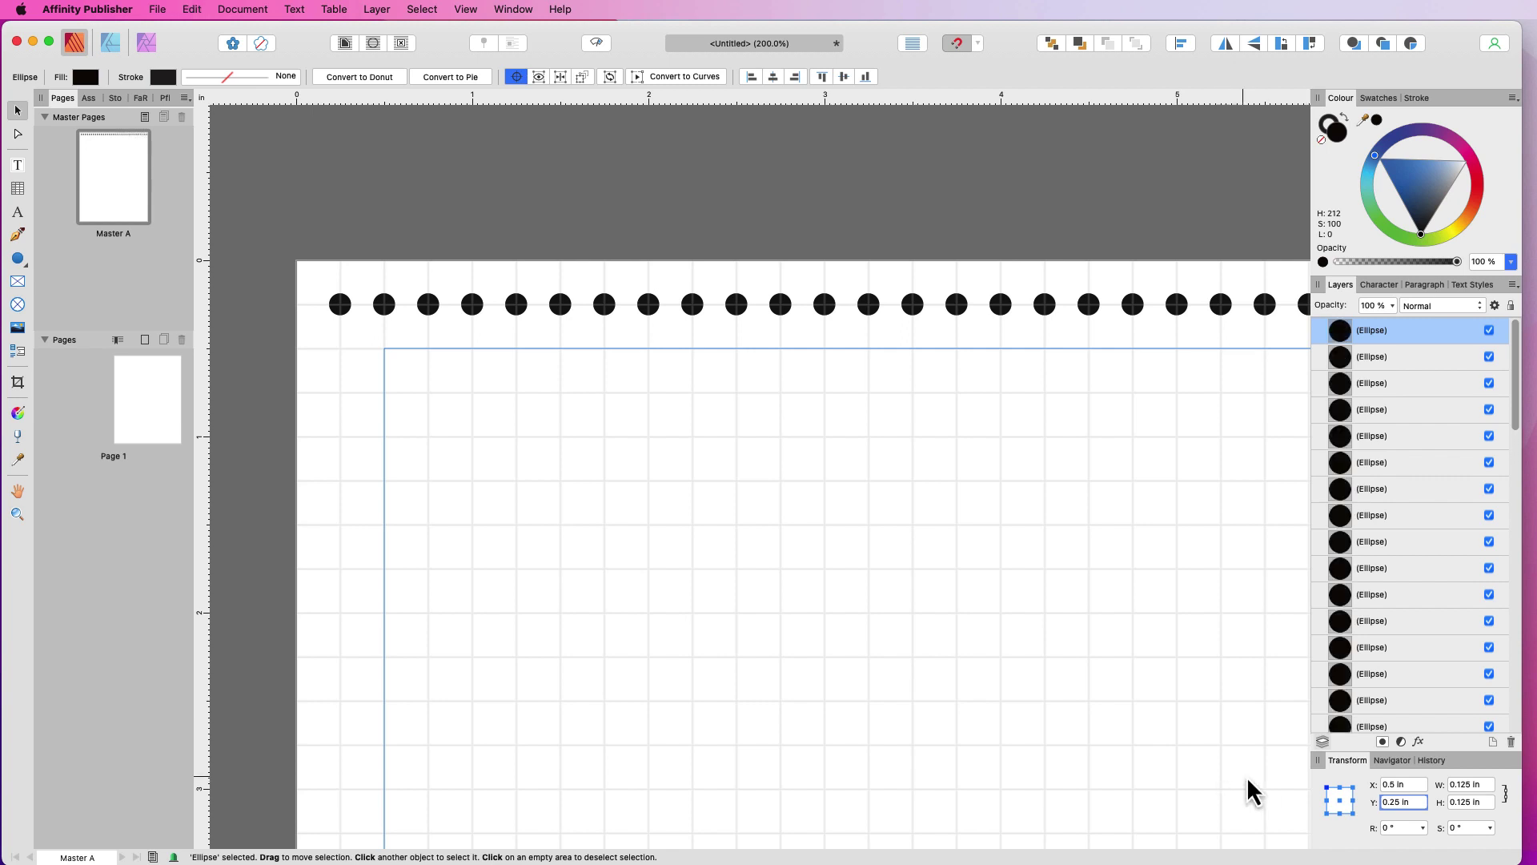
scroll(1161, 583, right, 15)
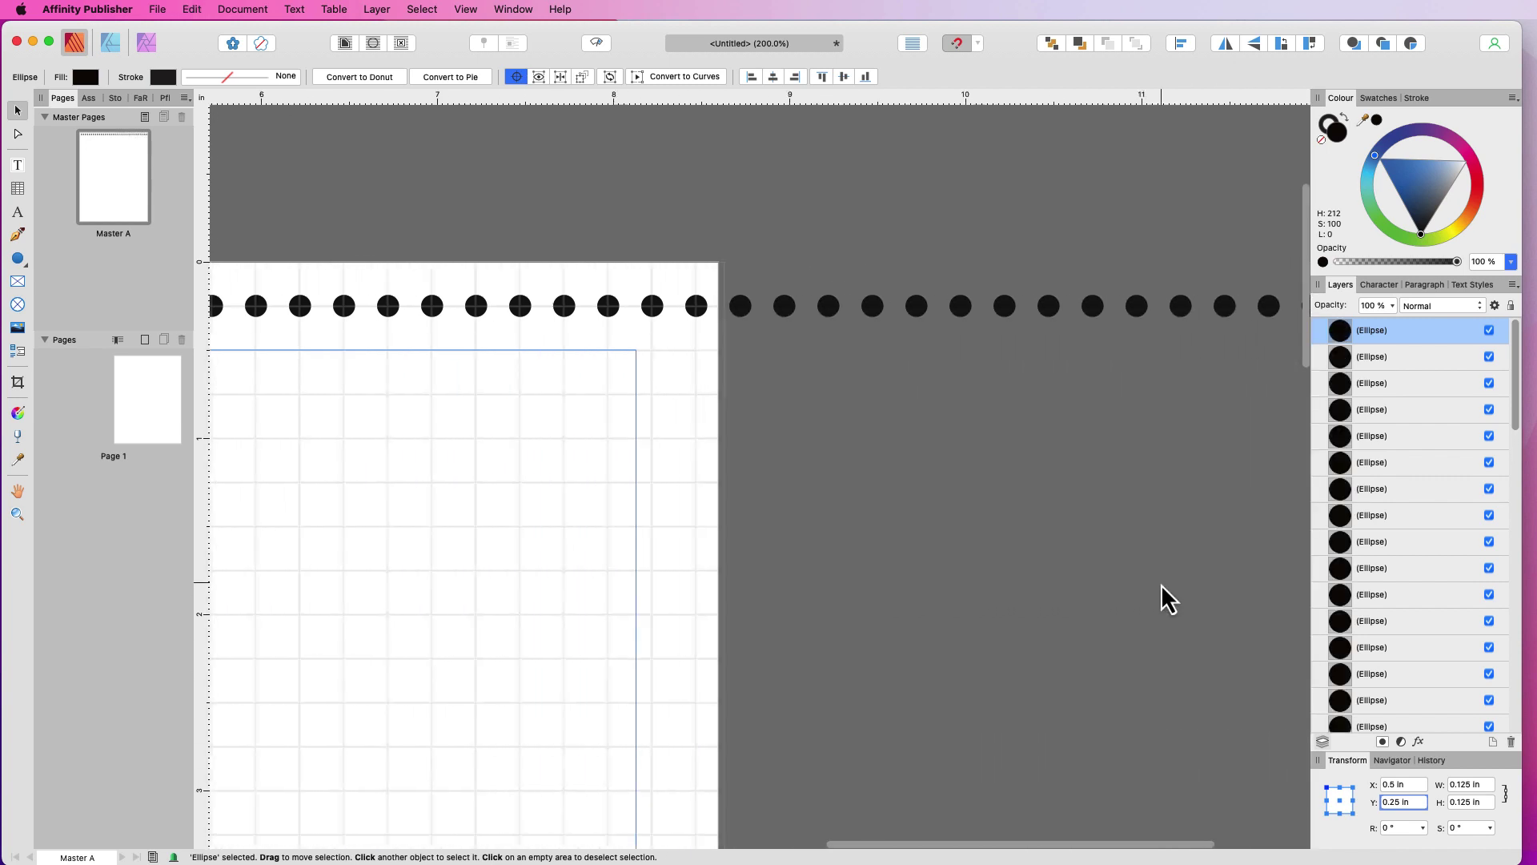
scroll(1161, 584, right, 10)
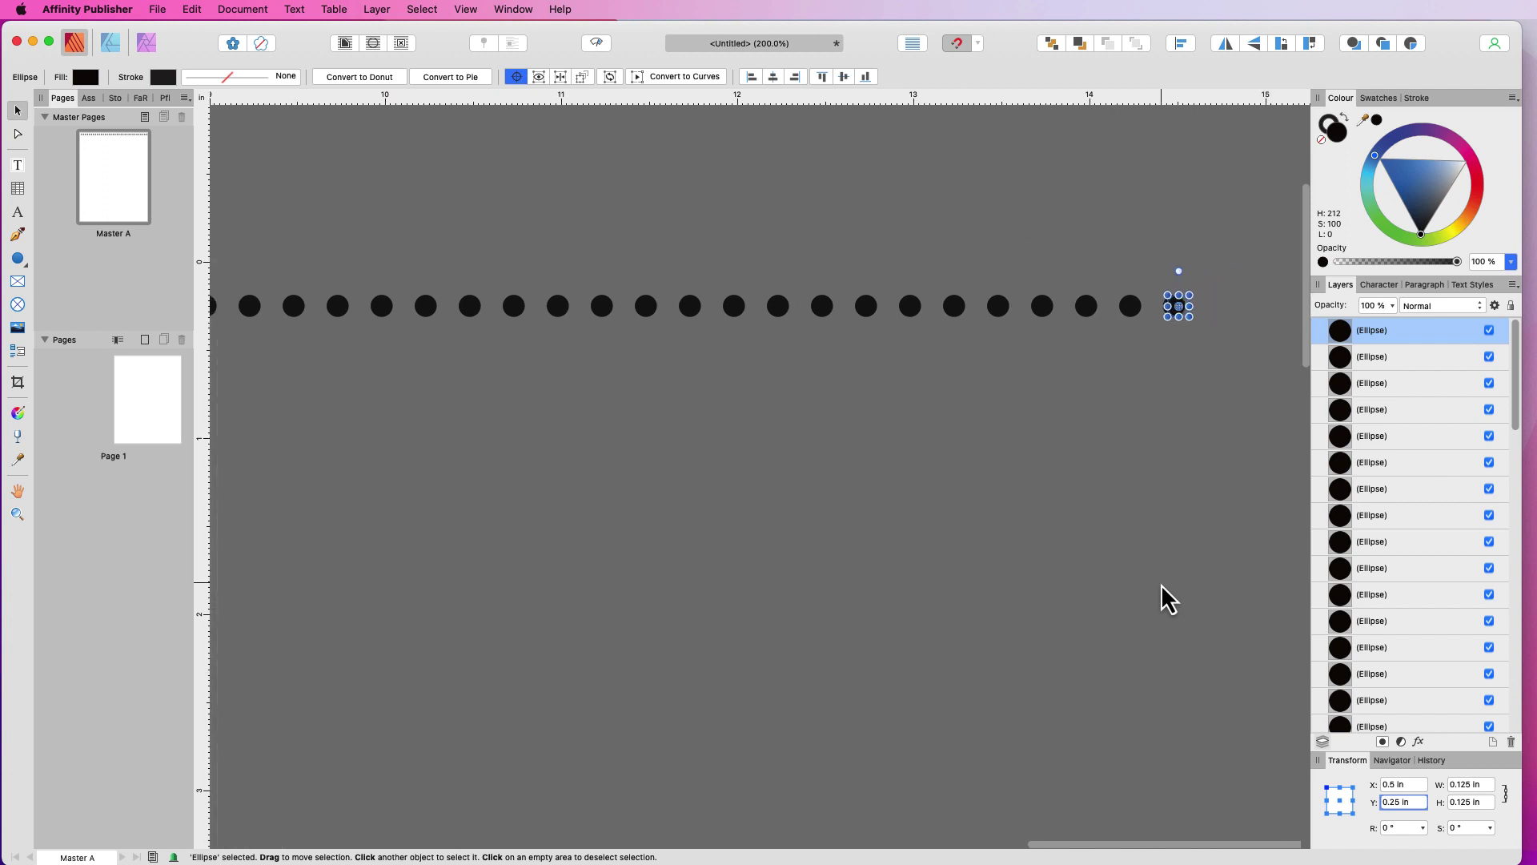
scroll(1161, 583, left, 3)
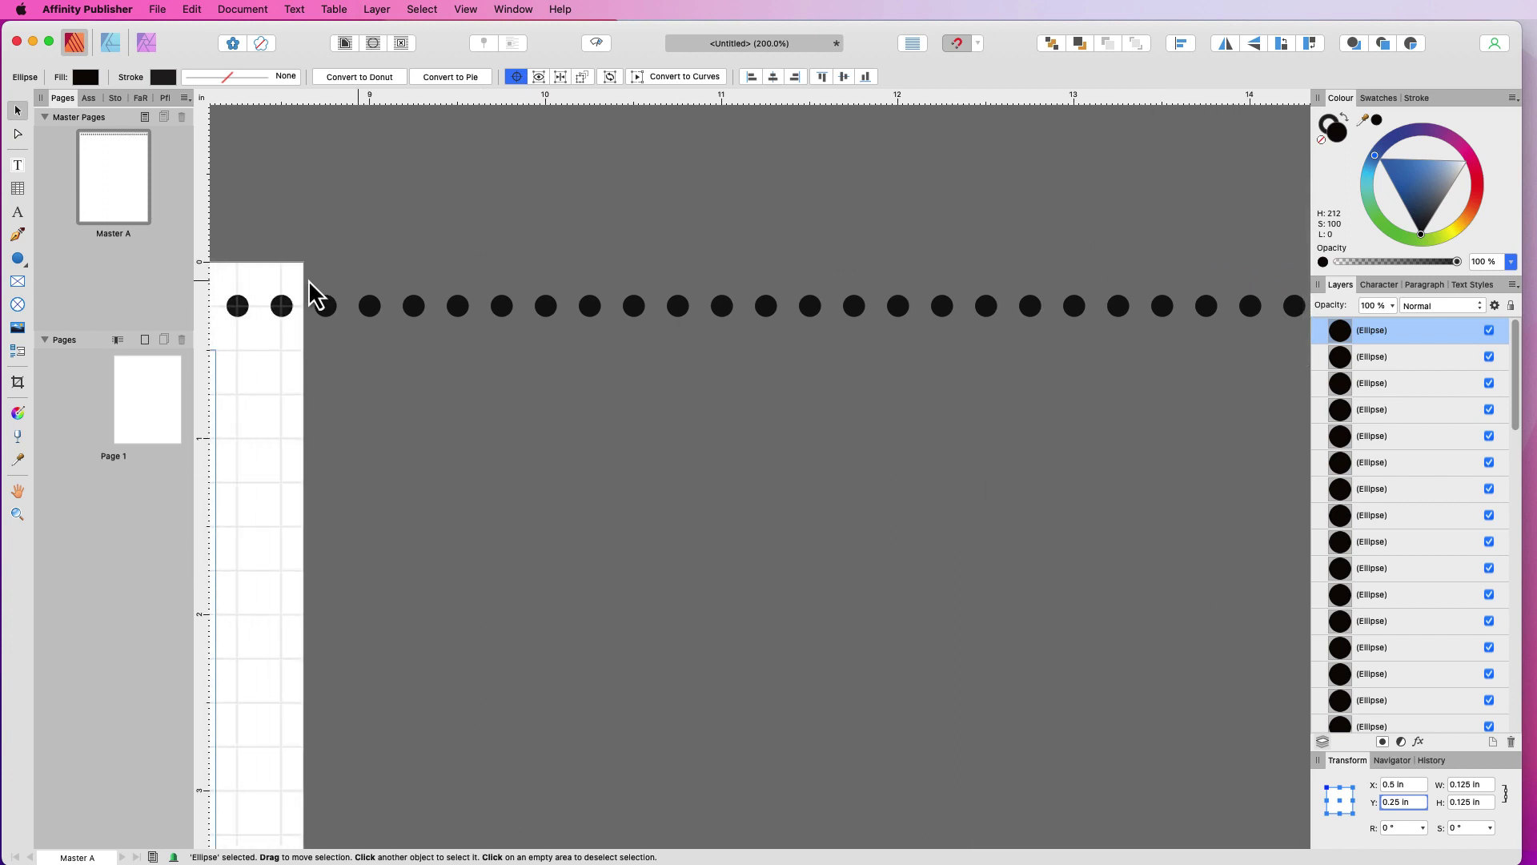
- Delete the dots beyond the page so the row ends at X 8.5 in, then select the first dot
drag(315, 269, 1375, 413)
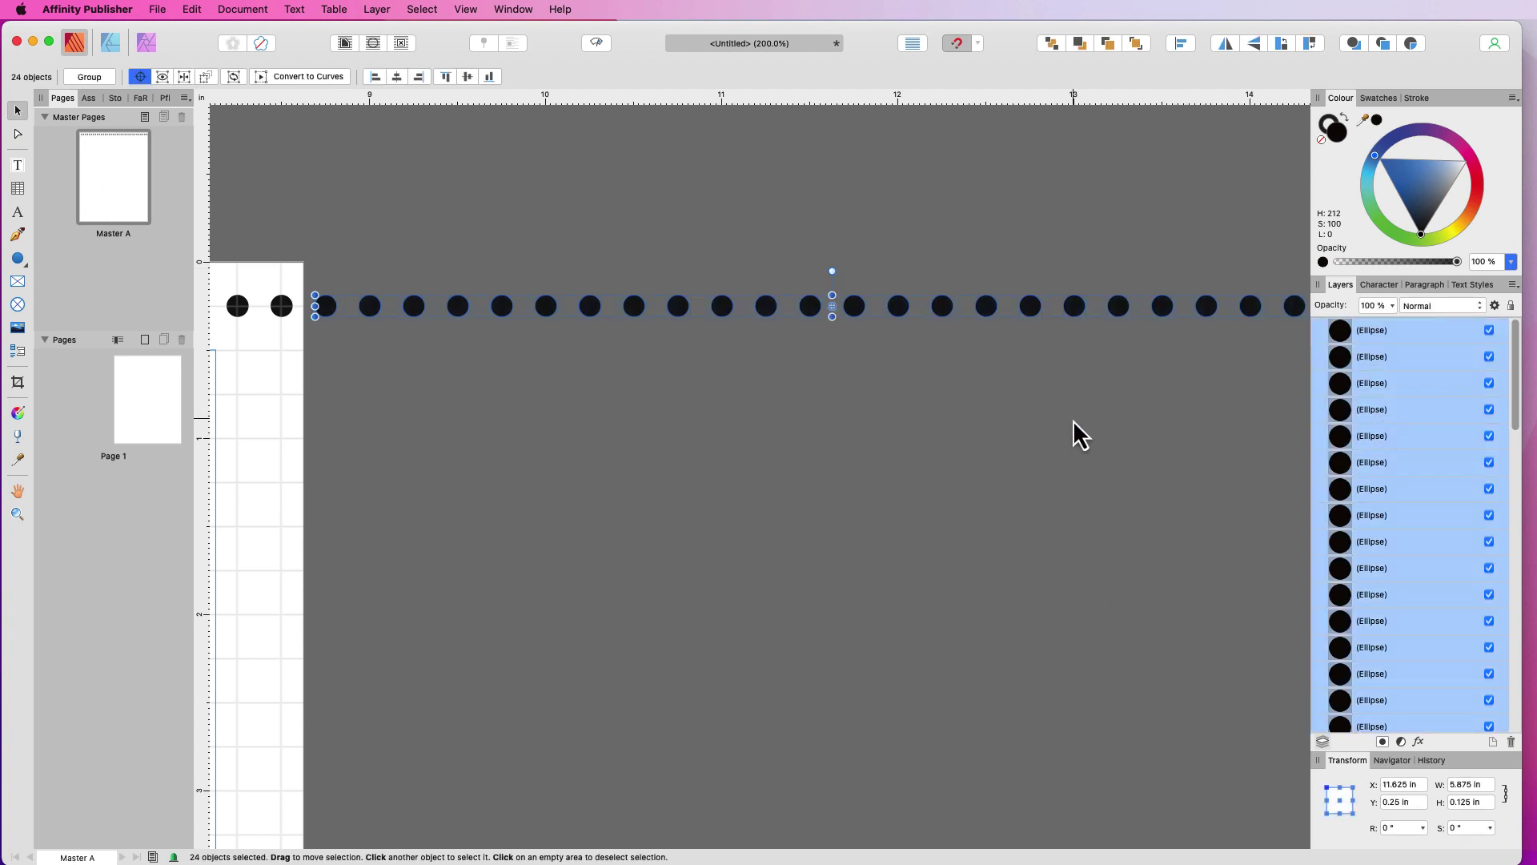
key(Delete)
scroll(849, 808, right, 1)
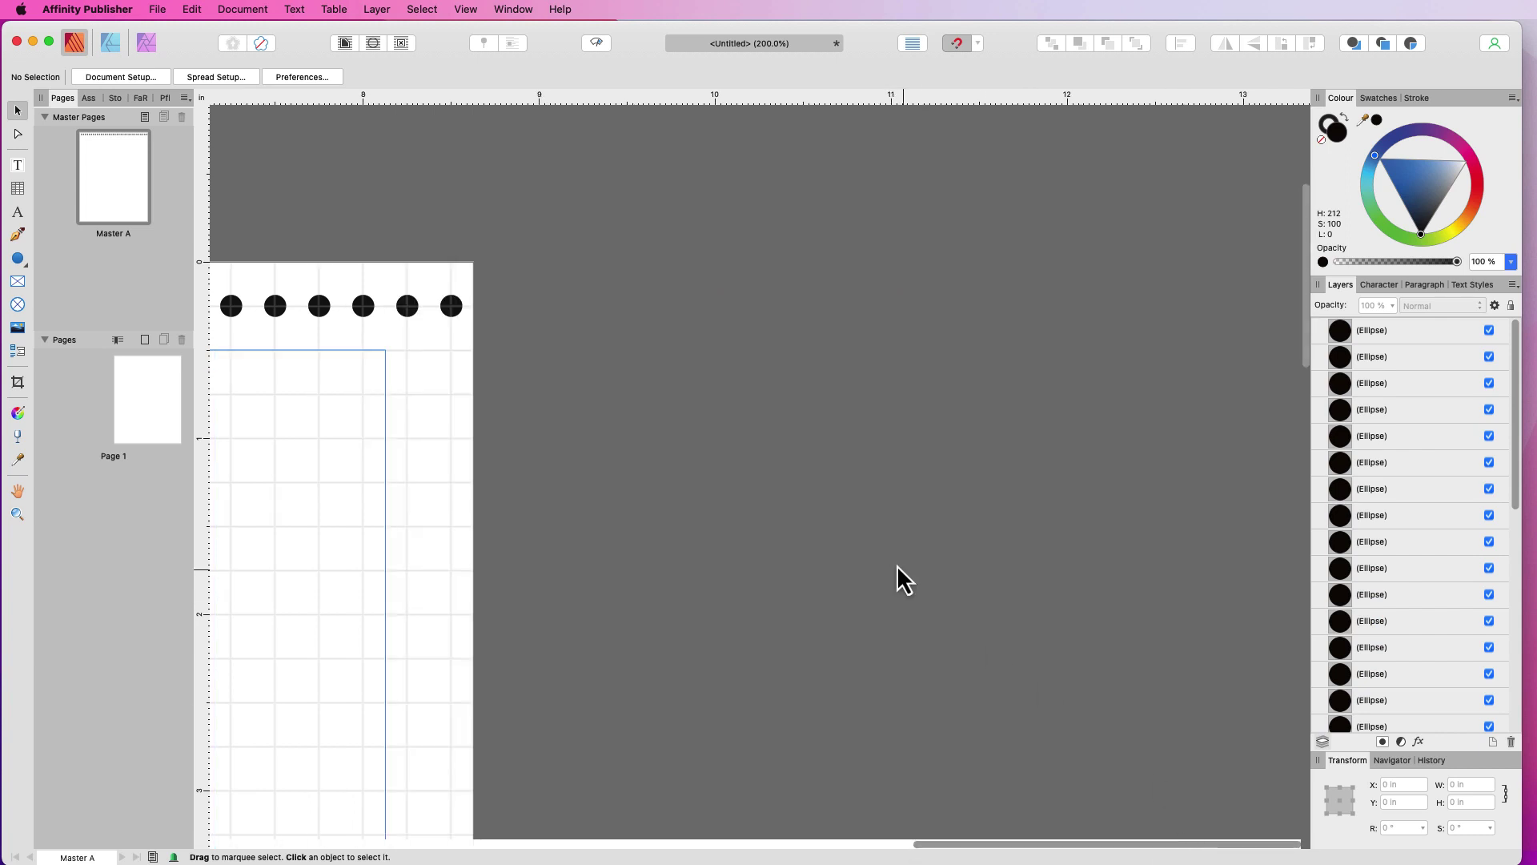
scroll(921, 548, right, 5)
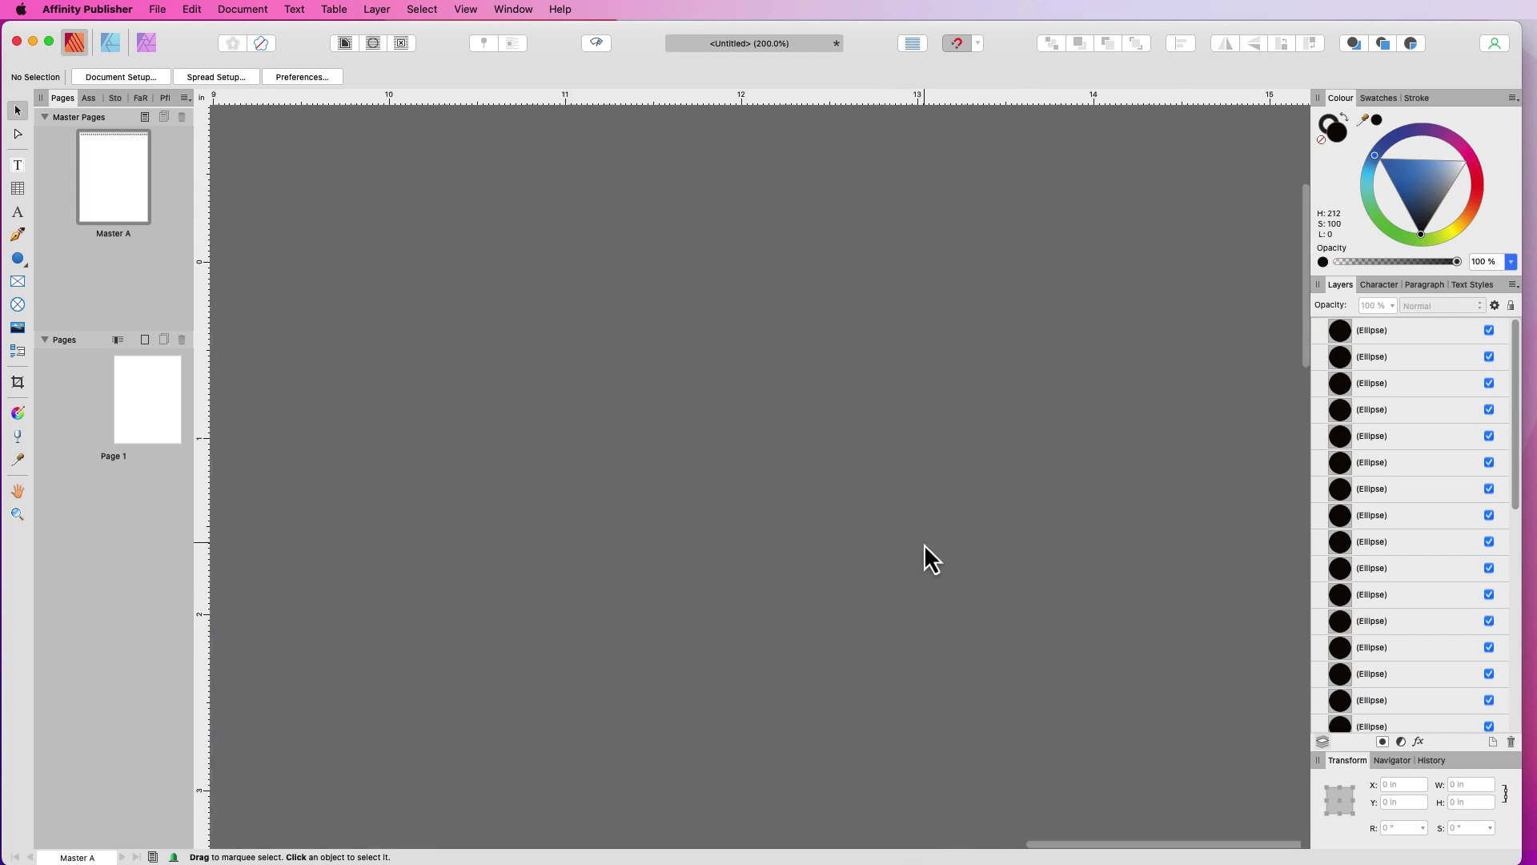
scroll(920, 544, left, 10)
scroll(921, 552, left, 5)
scroll(921, 553, right, 5)
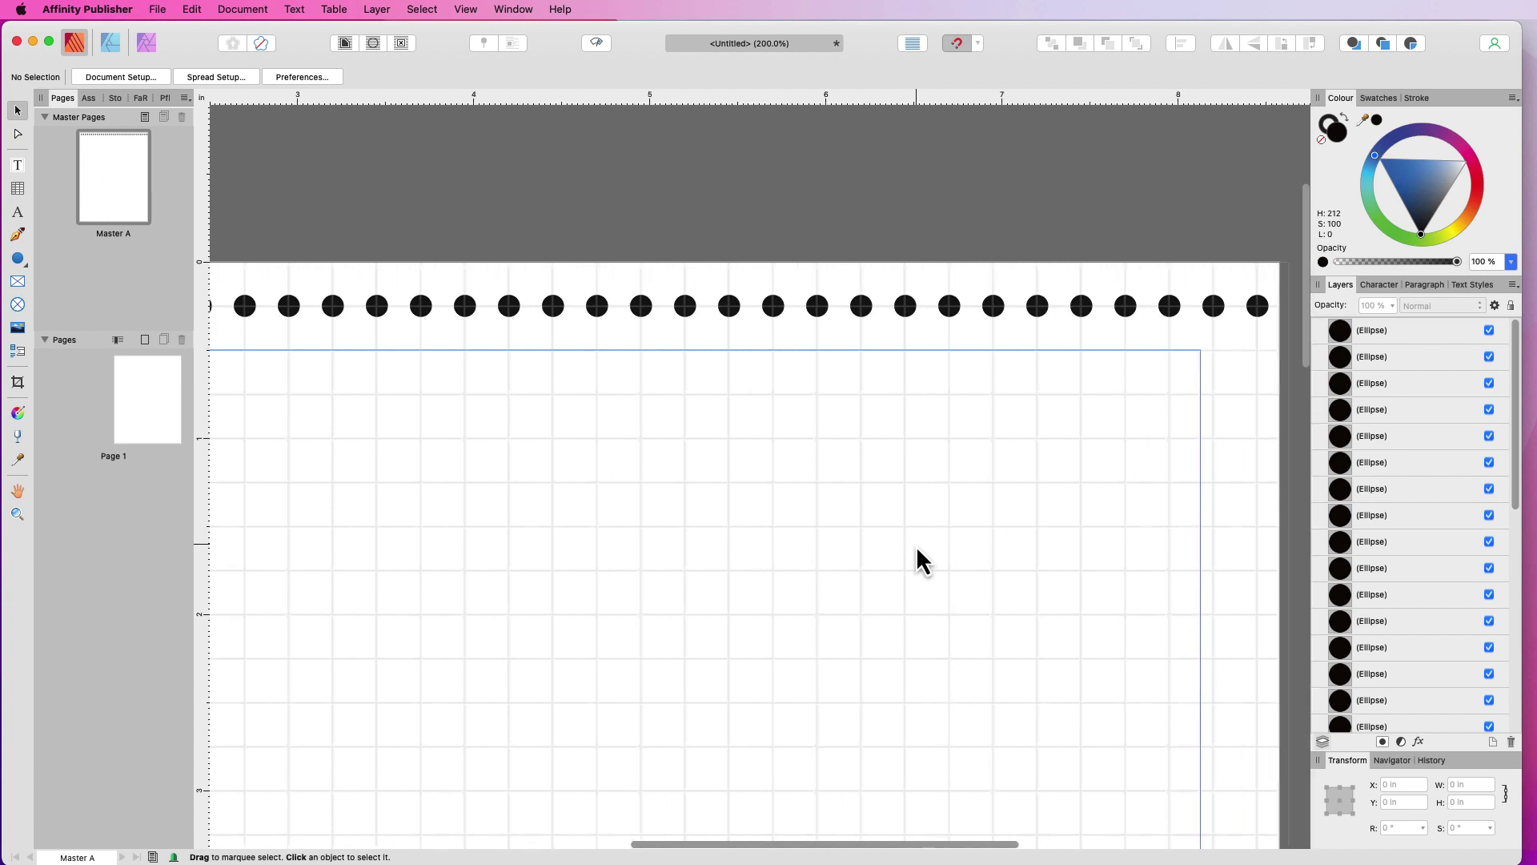
scroll(809, 526, left, 10)
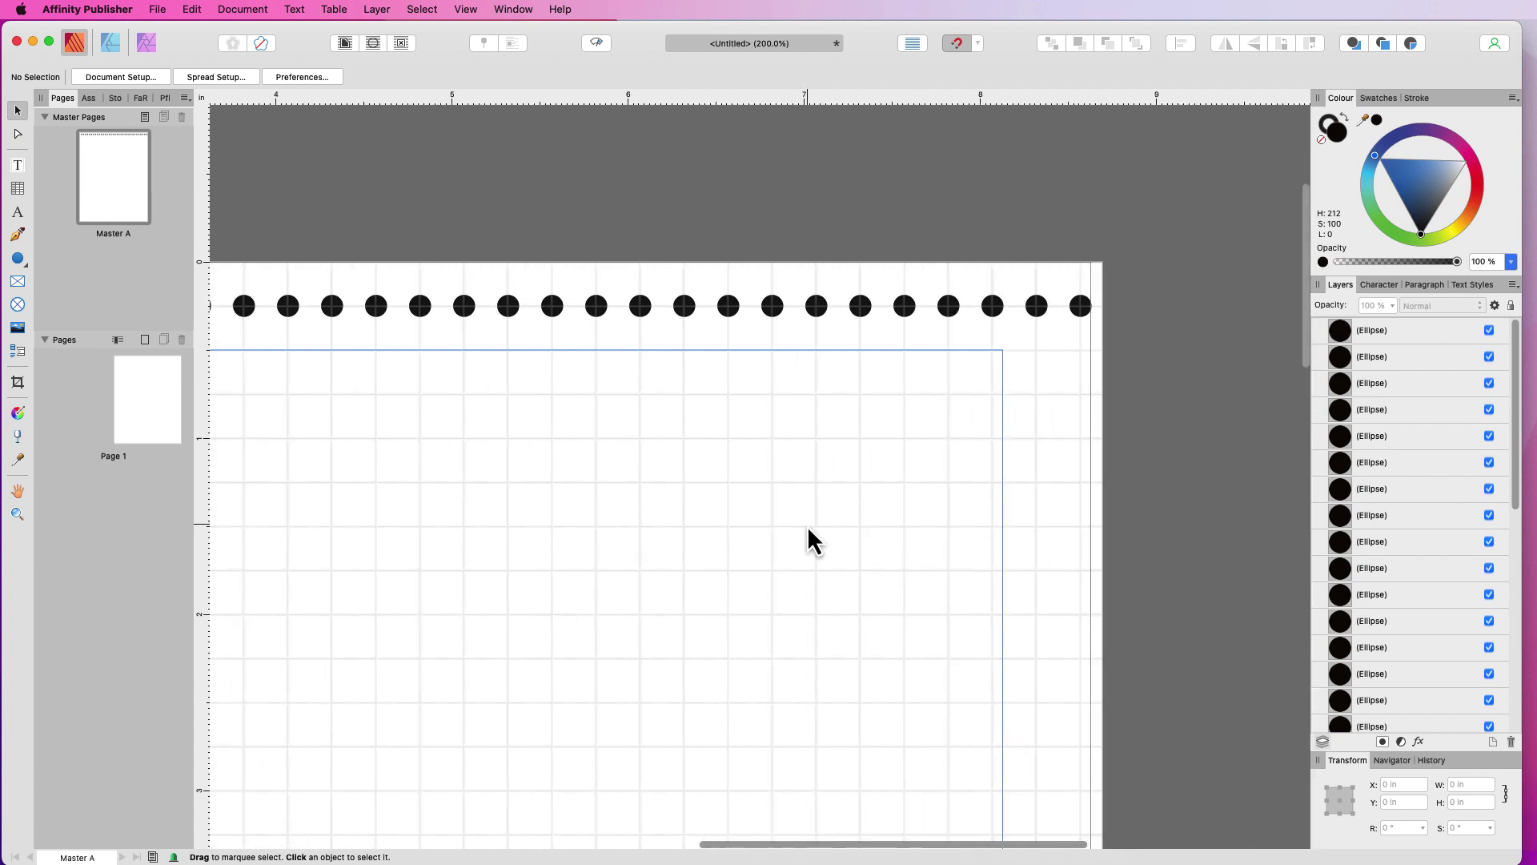
scroll(815, 533, left, 3)
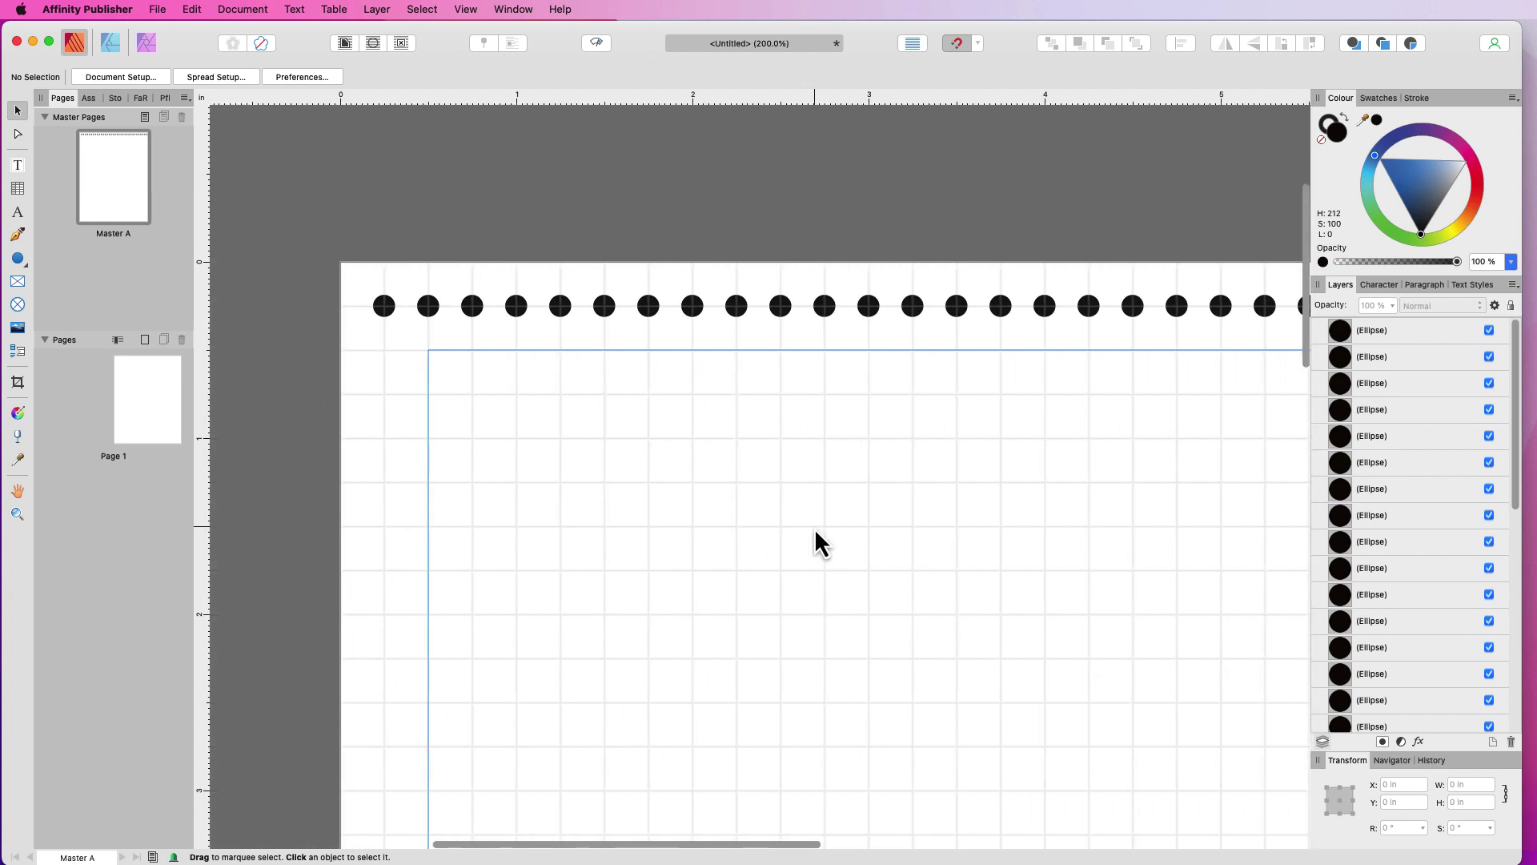
scroll(815, 528, right, 10)
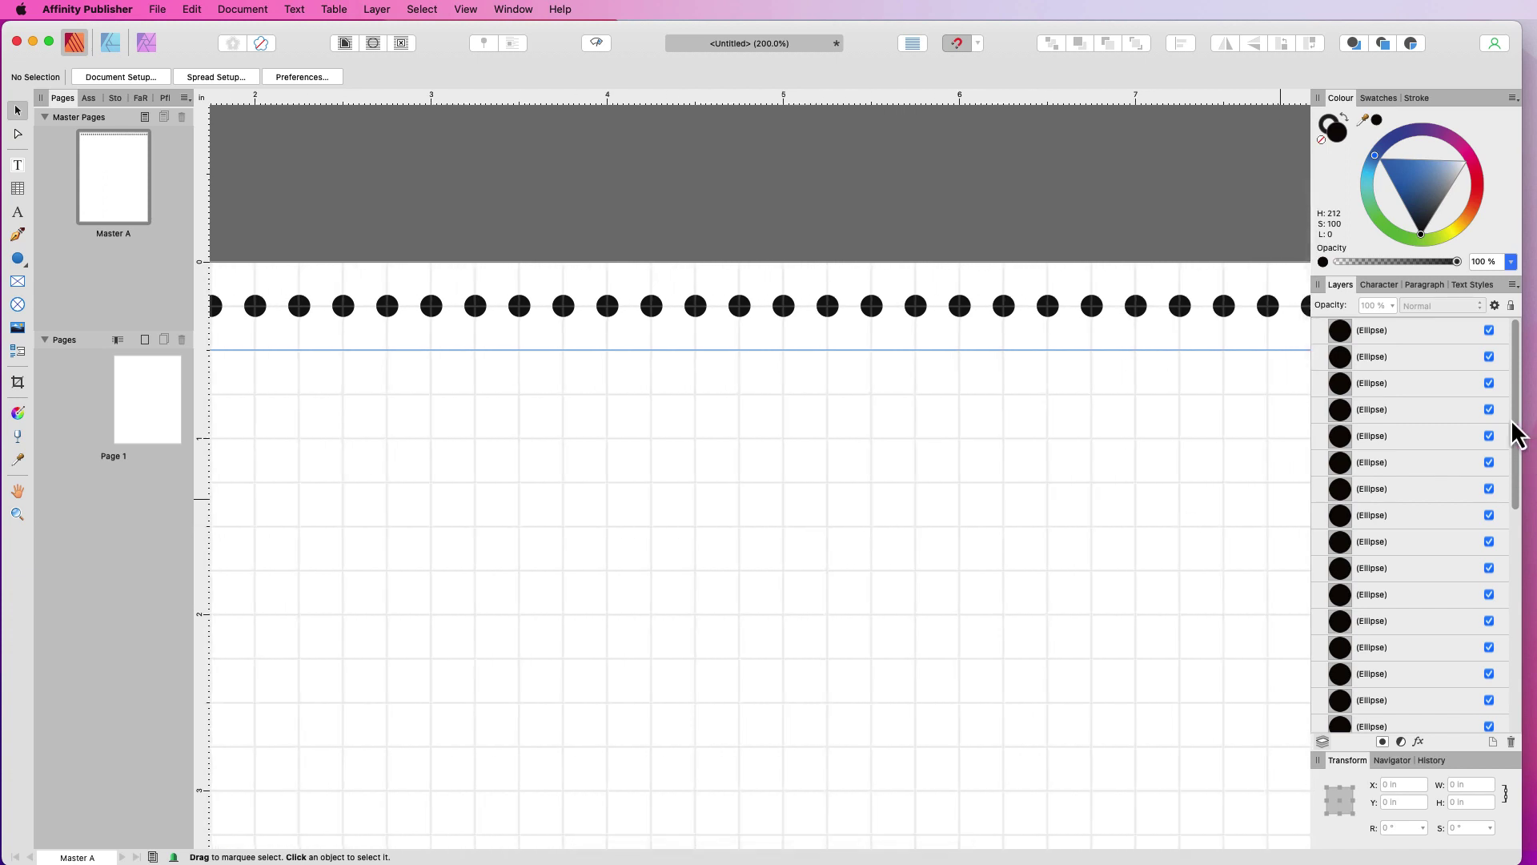
click(1448, 334)
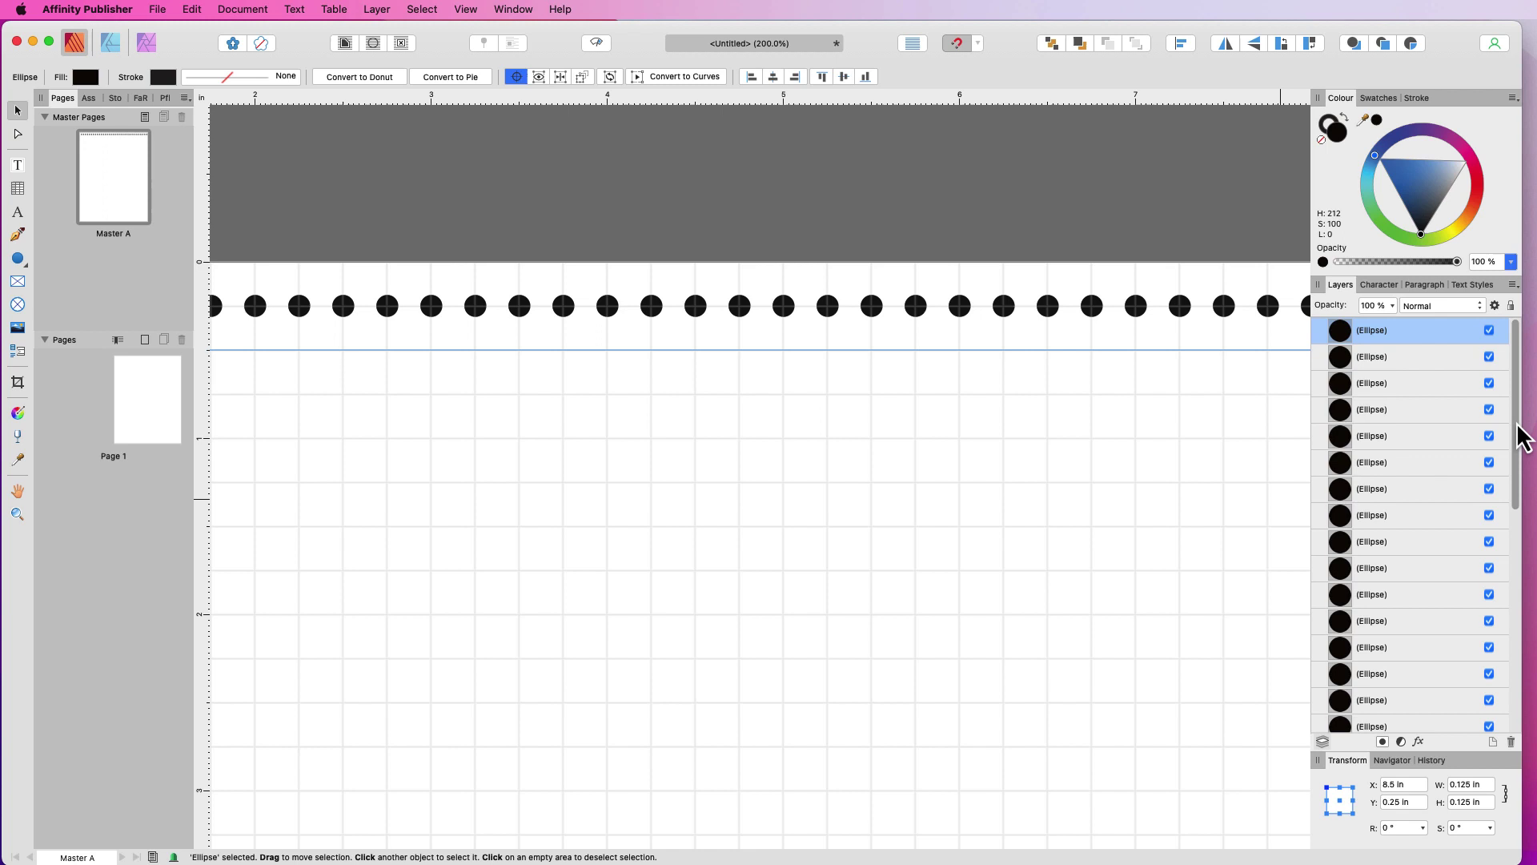
drag(1518, 436, 1517, 730)
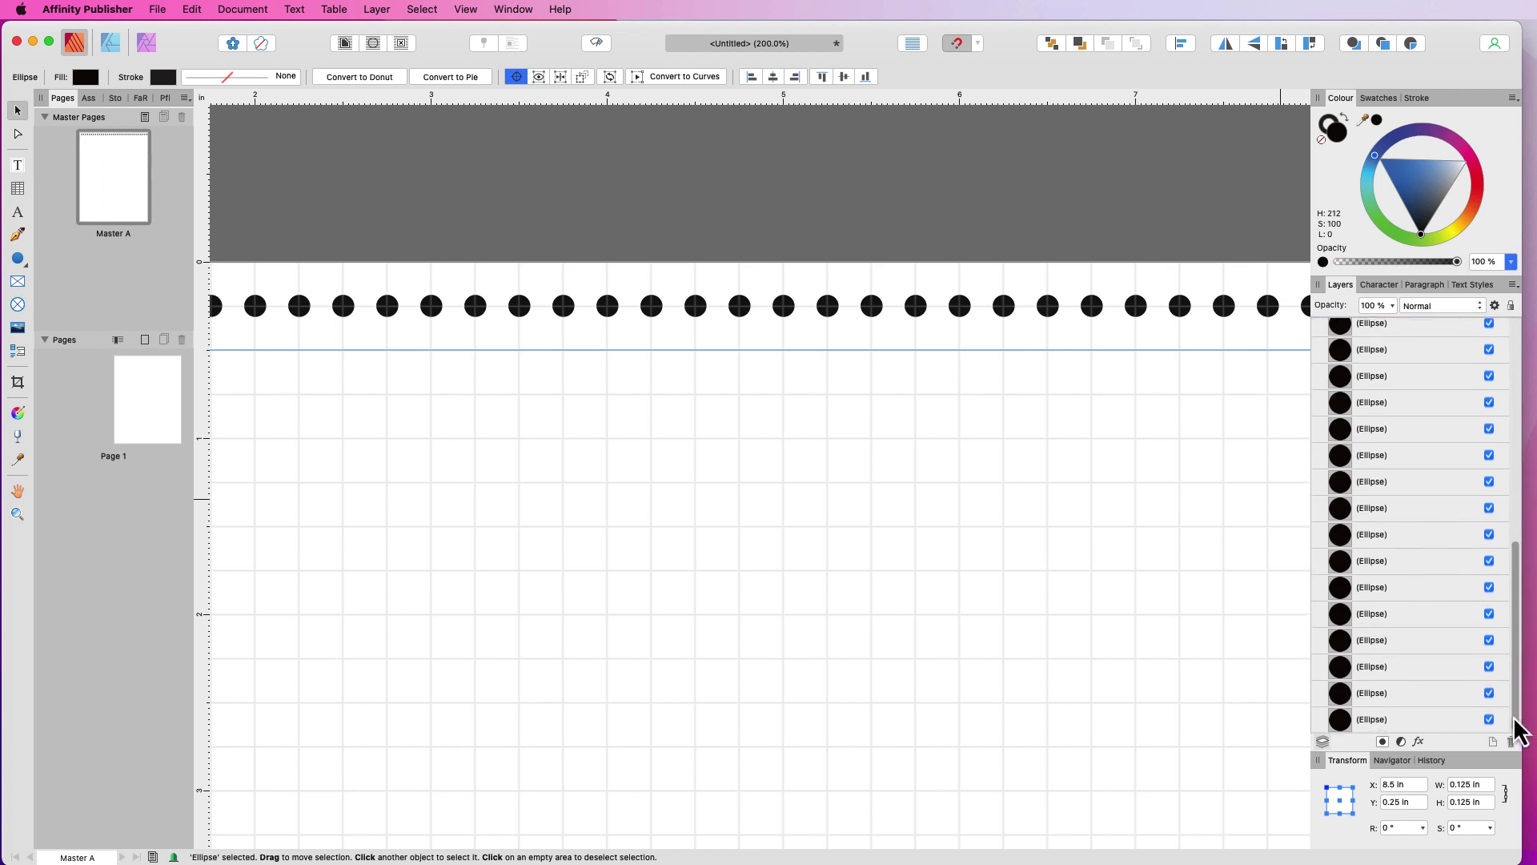
- Select all 34 dots of the top row and group them into a single row group
shift+click(1405, 714)
scroll(1081, 496, left, 1)
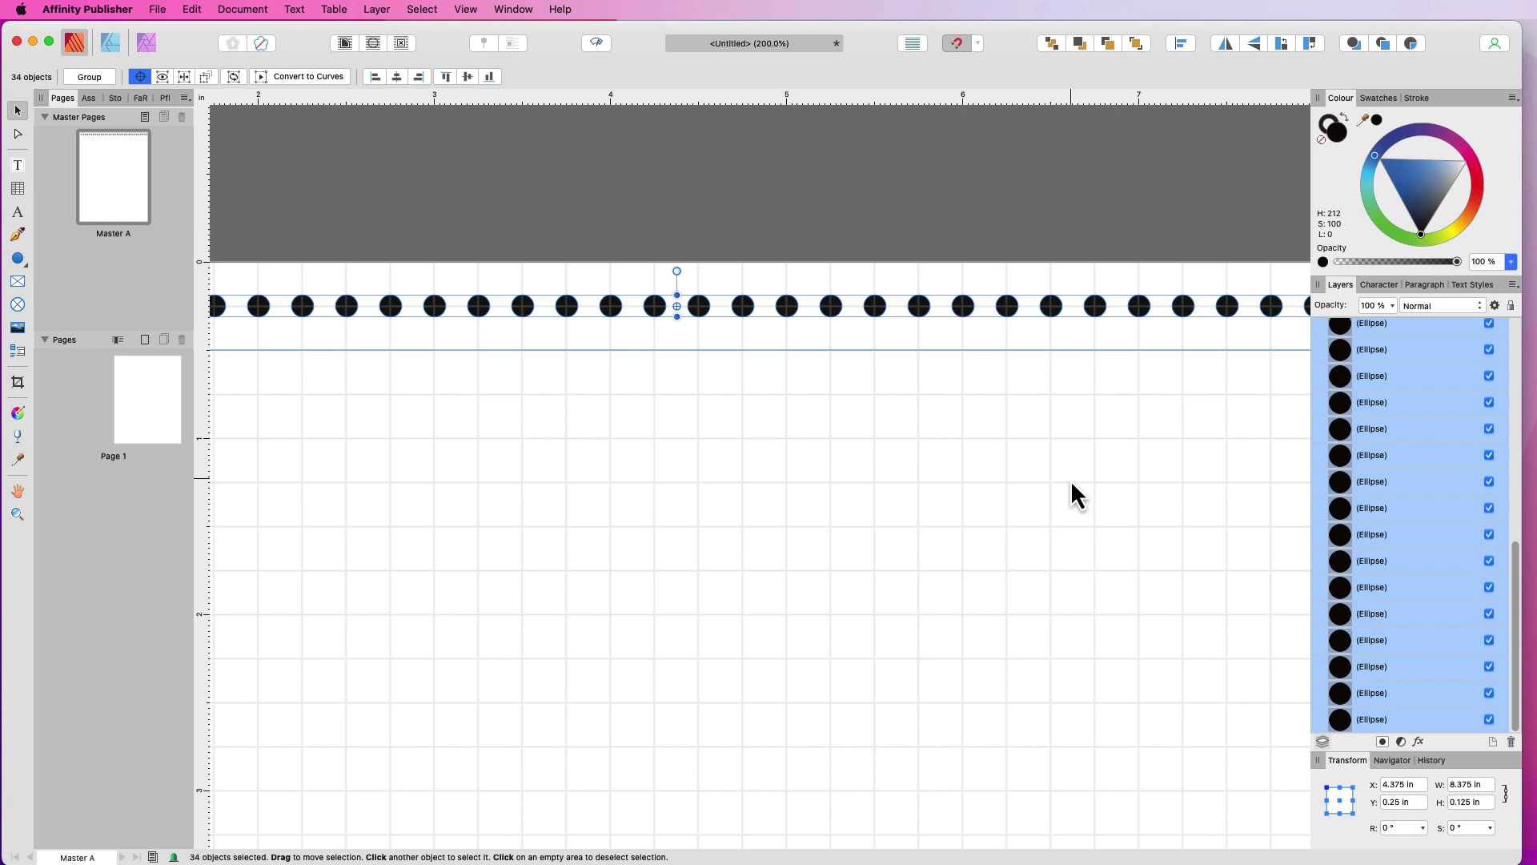
scroll(979, 504, left, 10)
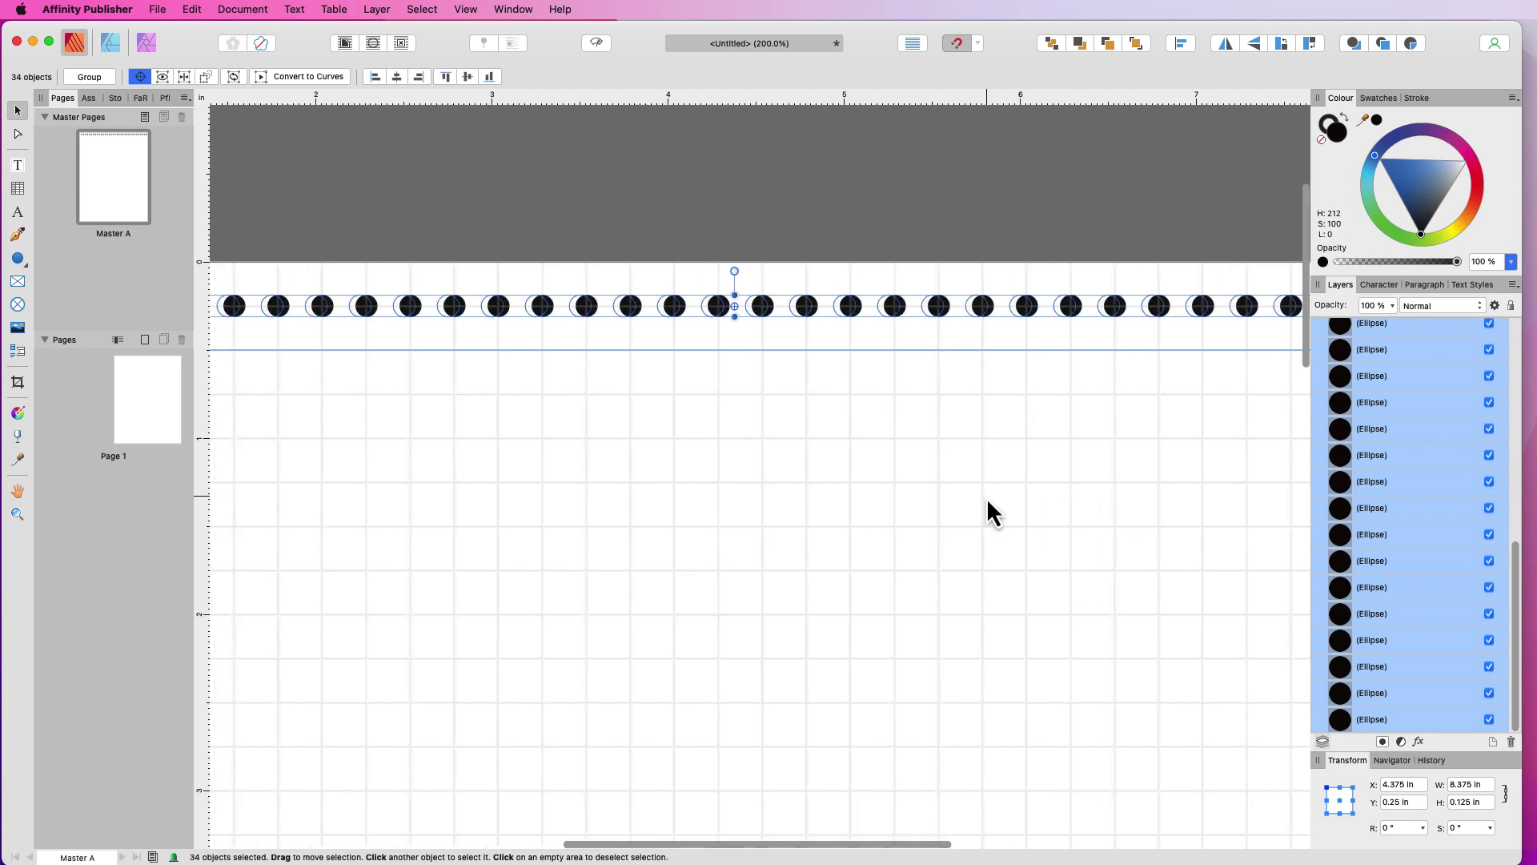
scroll(989, 502, right, 2)
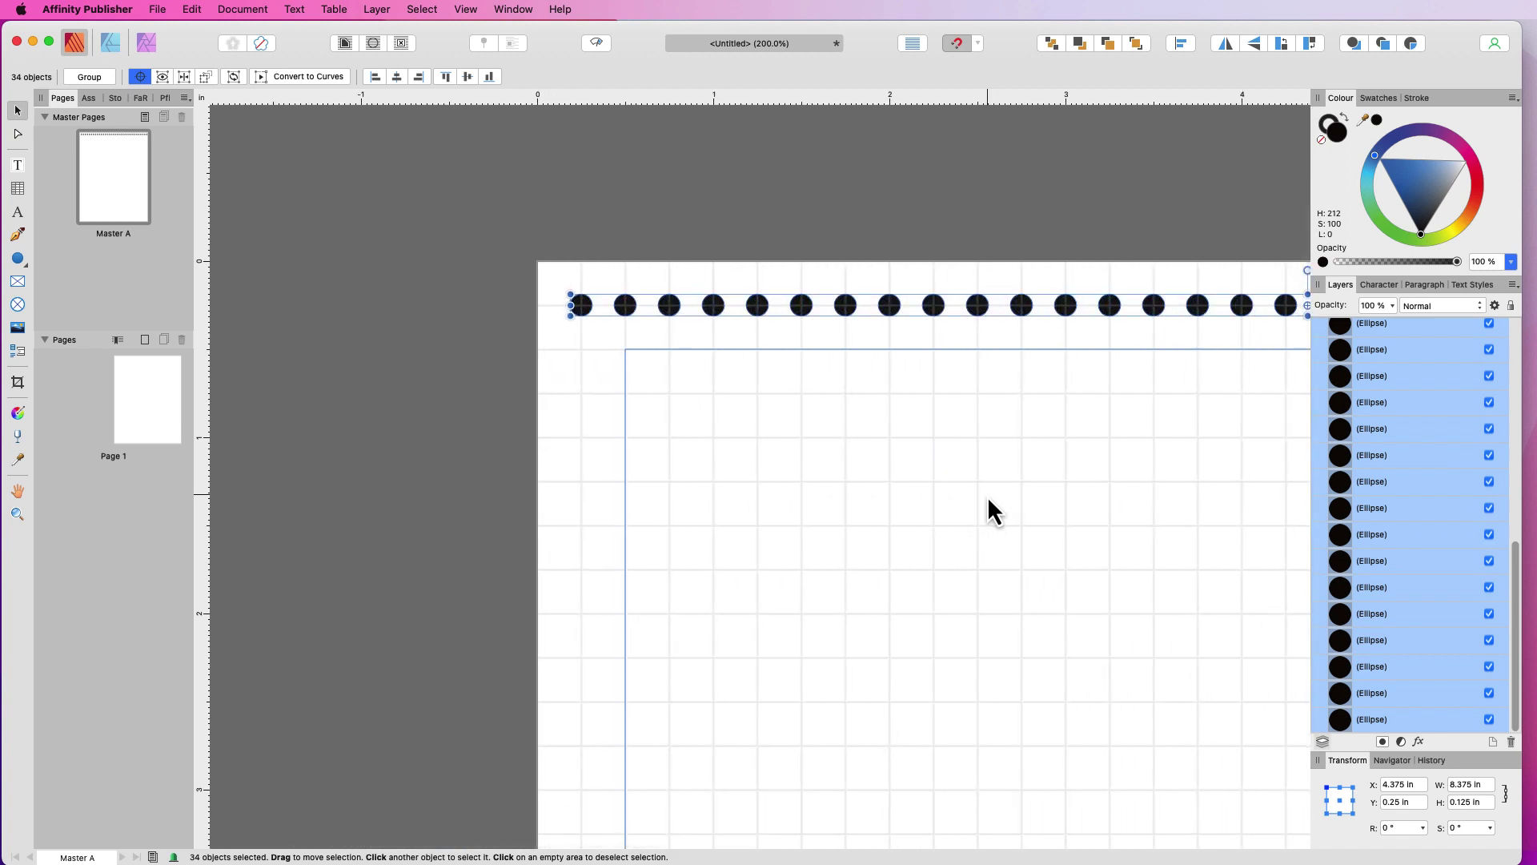
scroll(991, 489, up, 2)
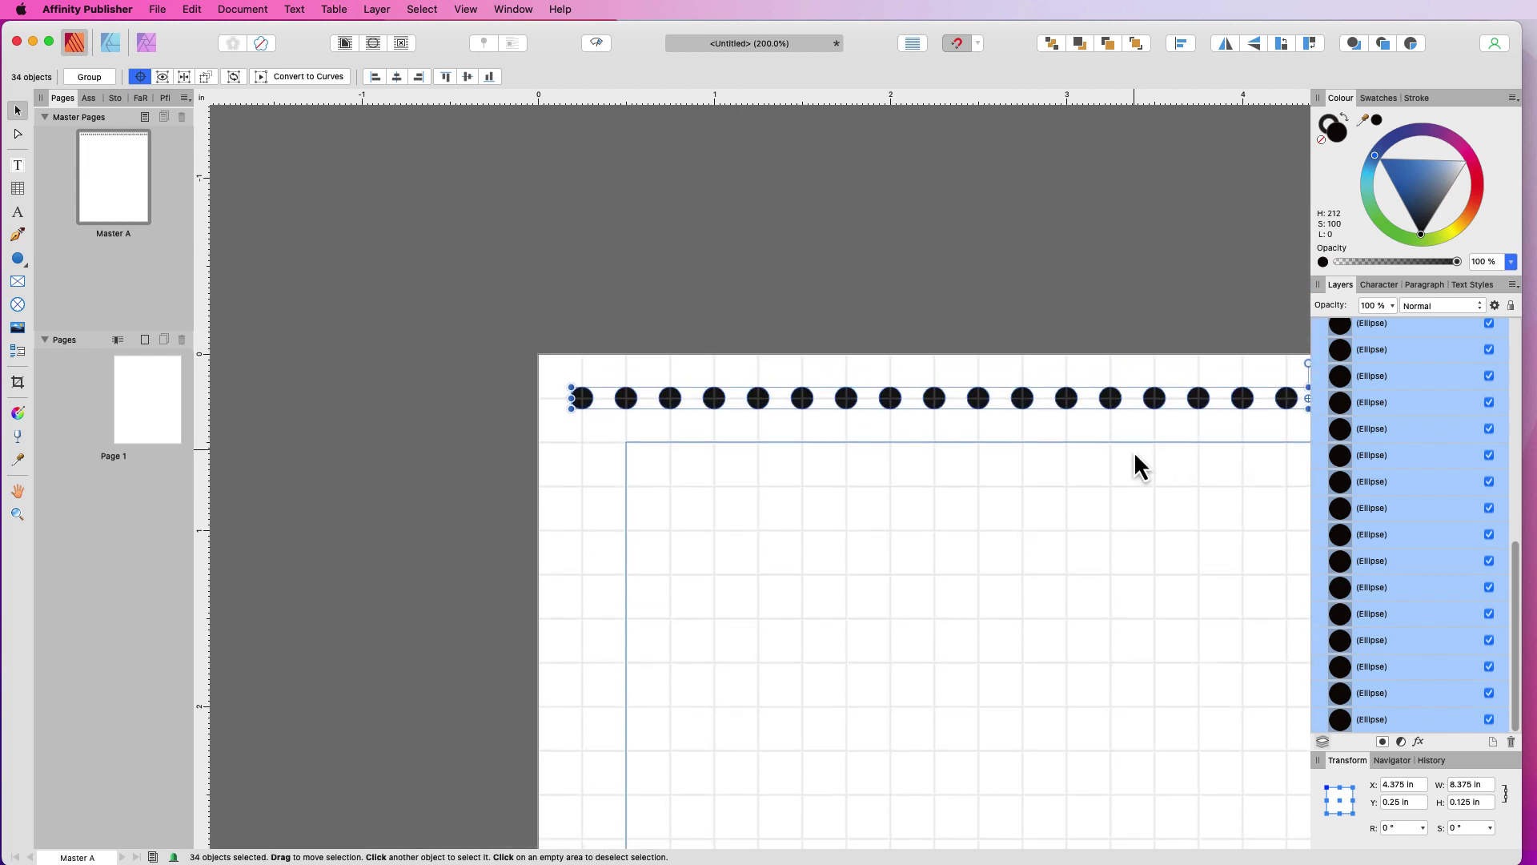
key(super+g)
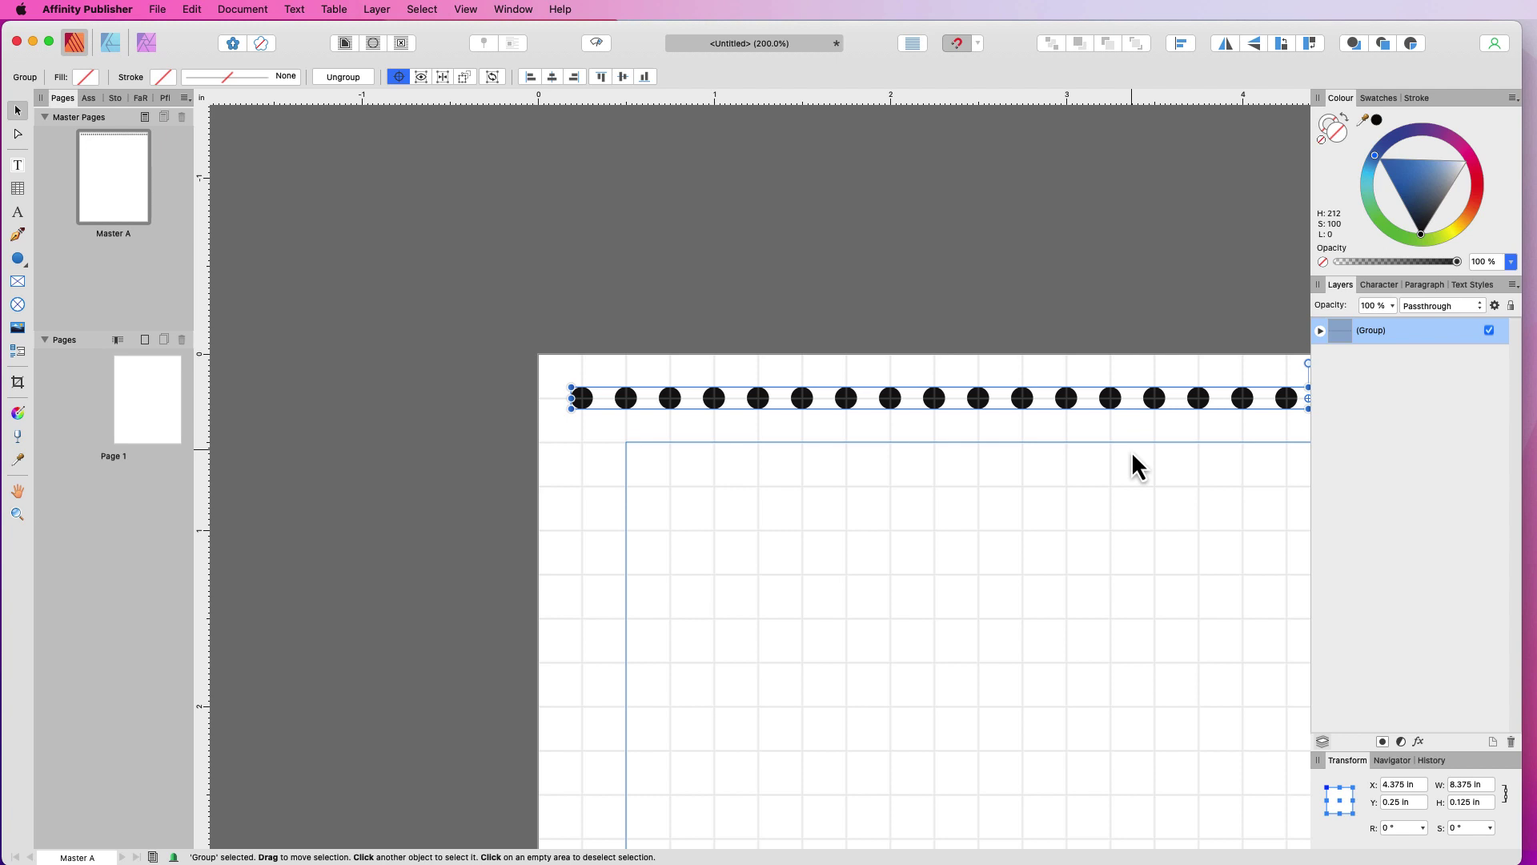
- Duplicate the dot row and move the copy 0.25 in lower
key(super+j)
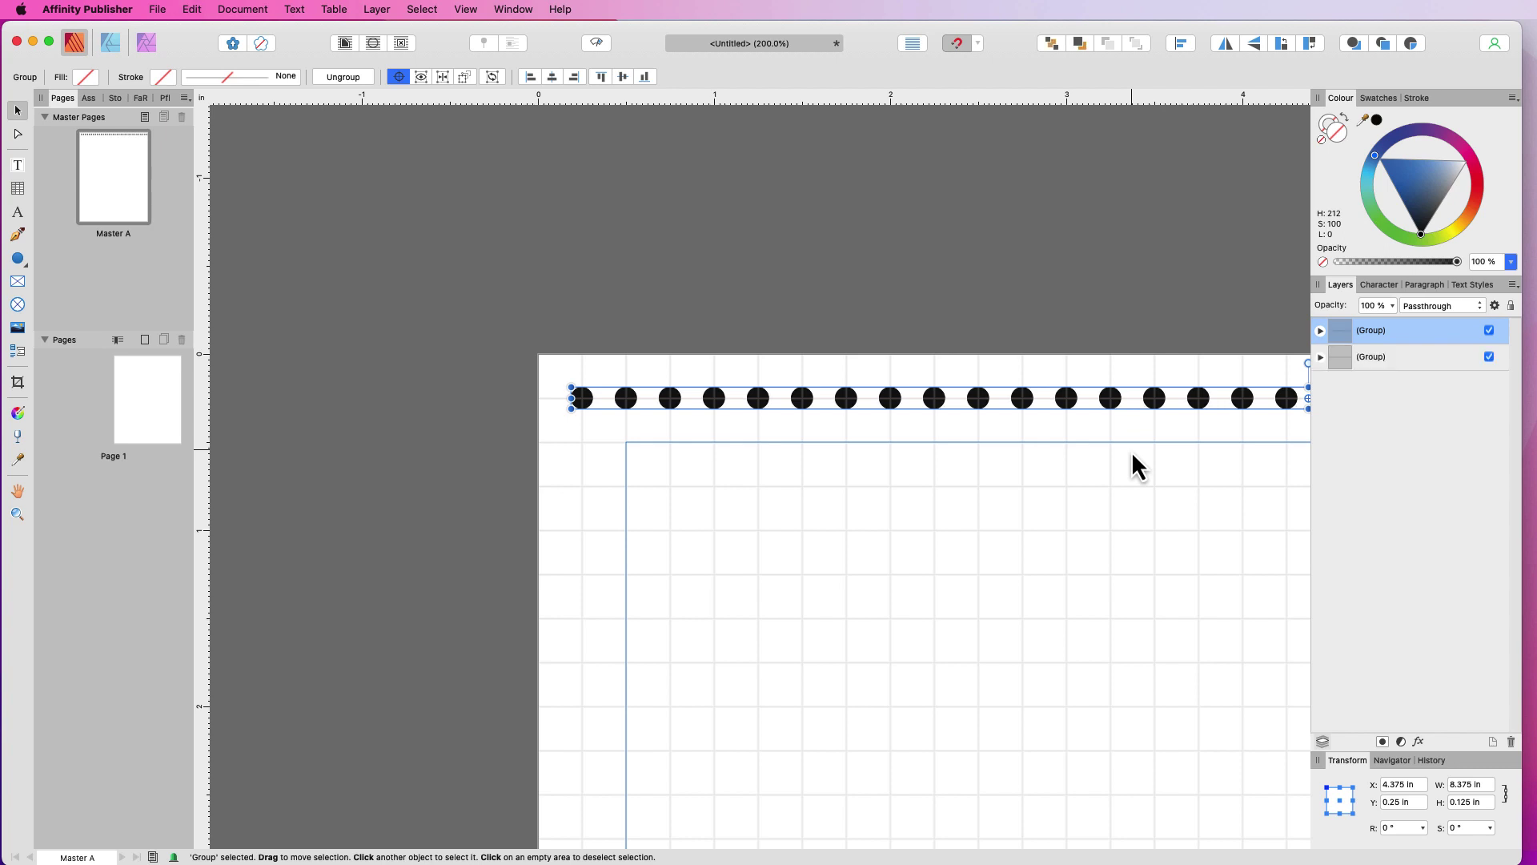
click(1416, 803)
text(+0.25)
key(Return)
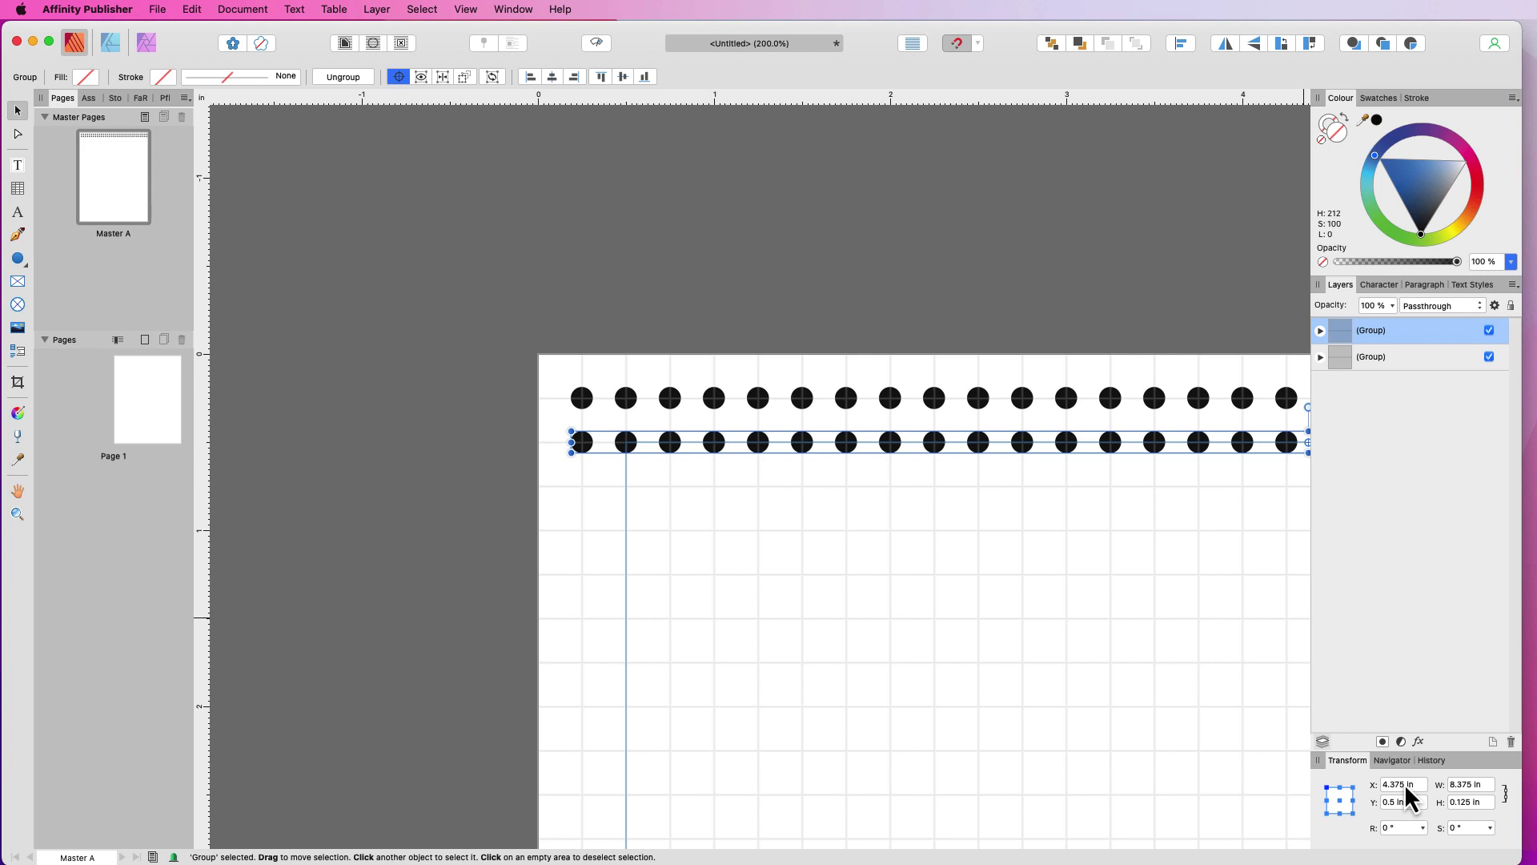
- Repeat the duplicate with Cmd+J to stack more dot rows down to the page's bottom edge
key(super+j)
key(super+j)
key(super+j)
key(super+j)
key(super+j)
key(super+j)
key(super+j)
key(super+j)
key(super+j)
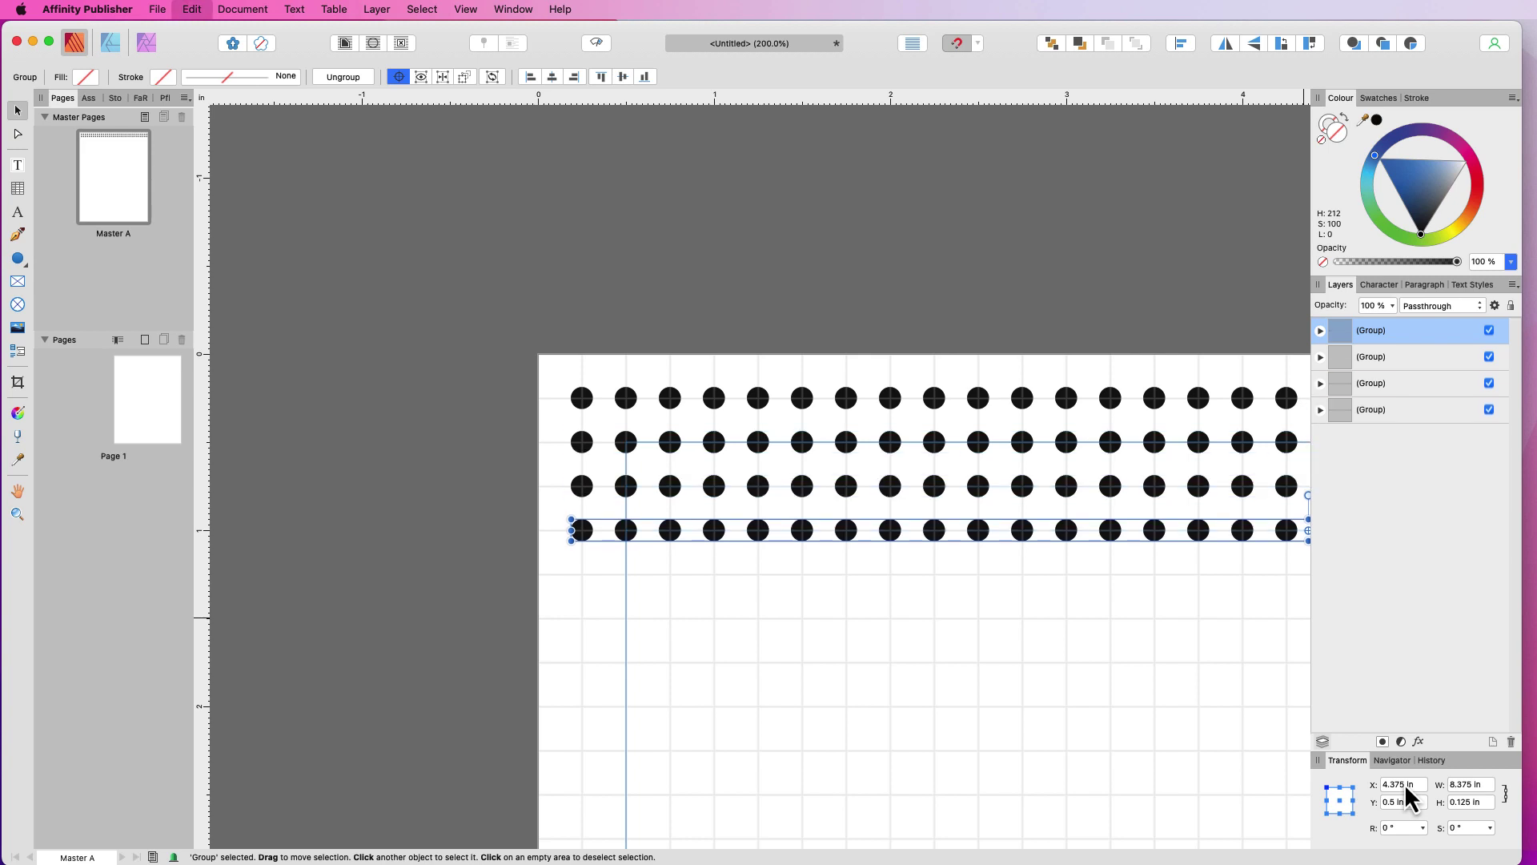
key(super+j)
key(super+j)
key(super+j)
key(super+j)
key(super+j)
key(super+j)
key(super+j)
key(super+j)
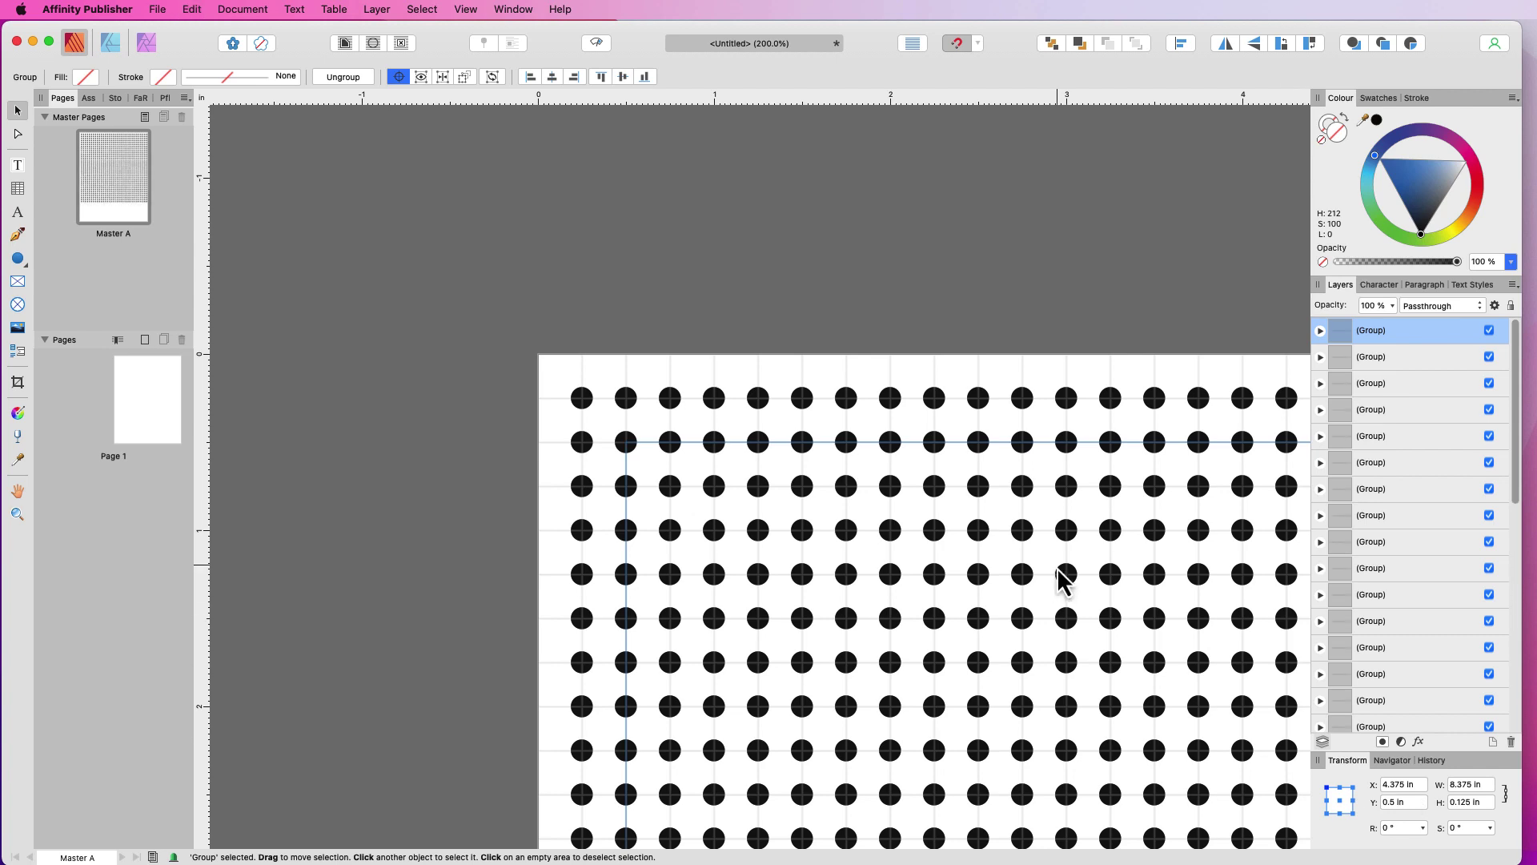
scroll(1065, 575, down, 10)
scroll(1061, 562, down, 7)
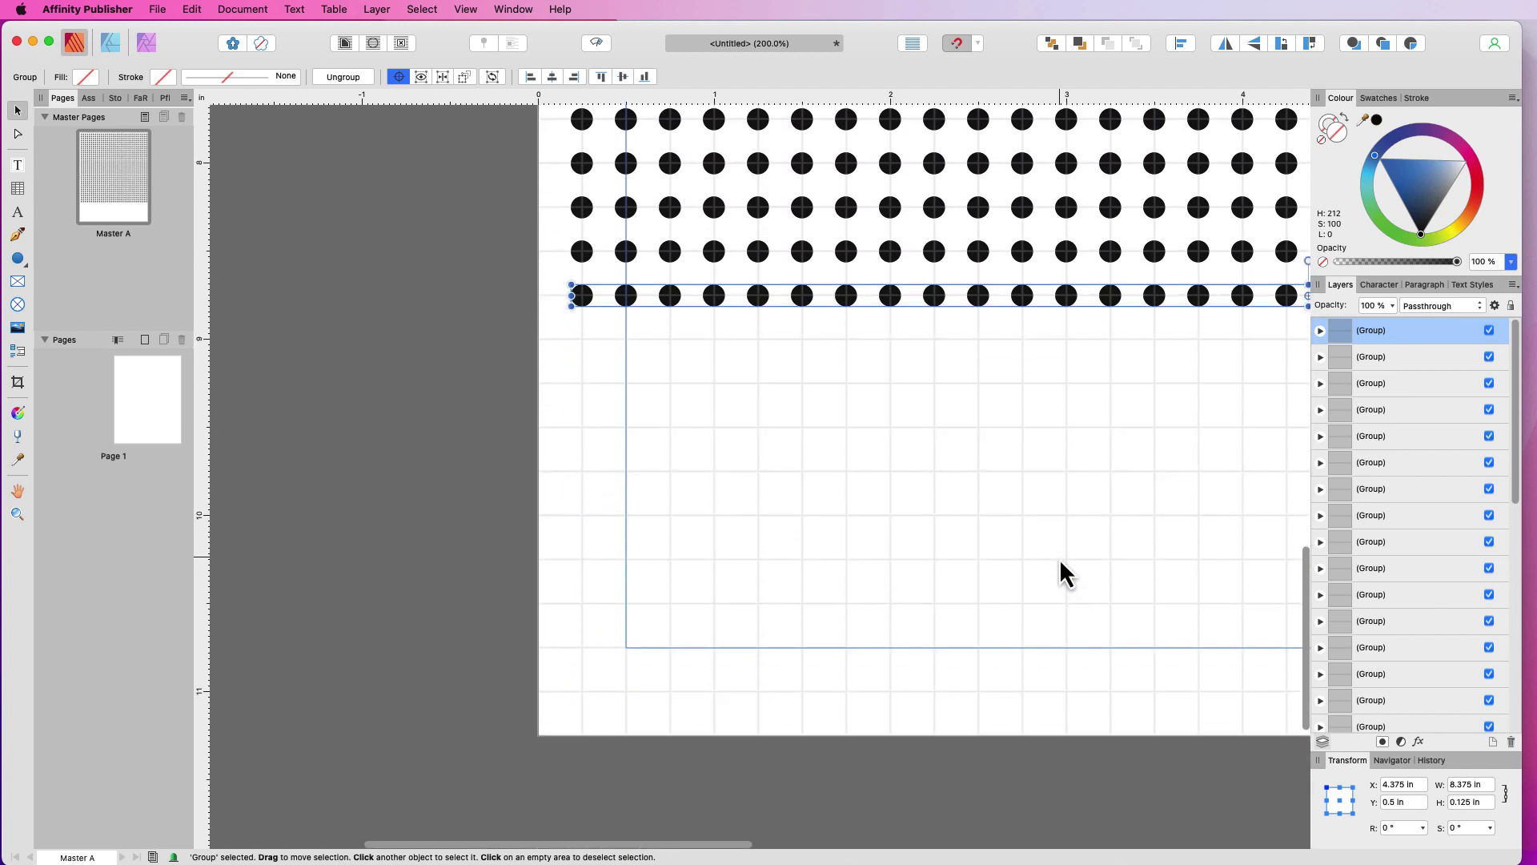
key(super+j)
key(super+j)
key(super+j)
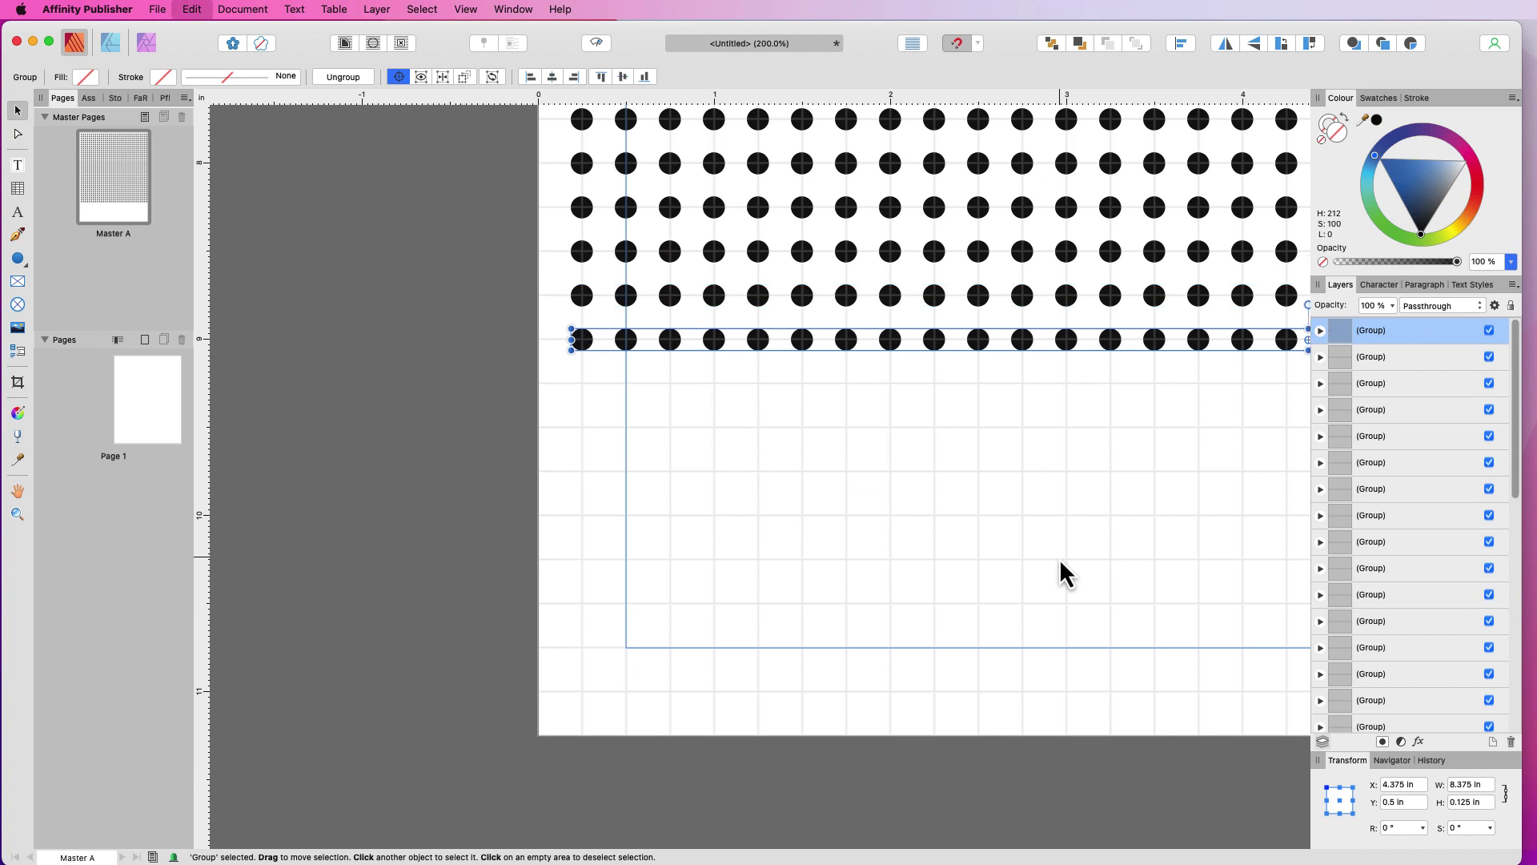
key(super+j)
key(super+j)
key(super+j)
key(super+j)
key(super+j)
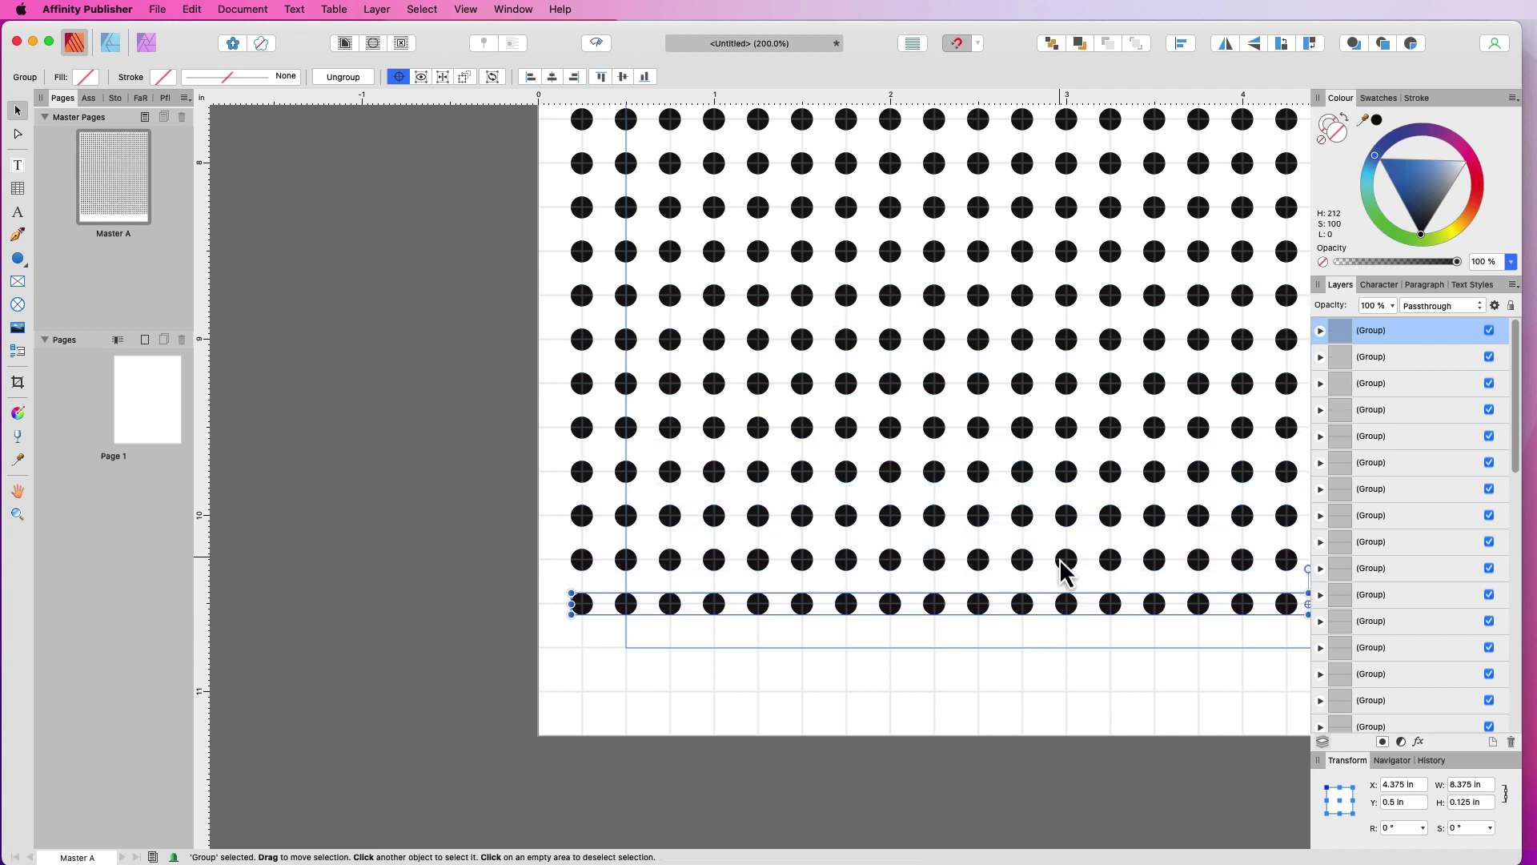
key(super+j)
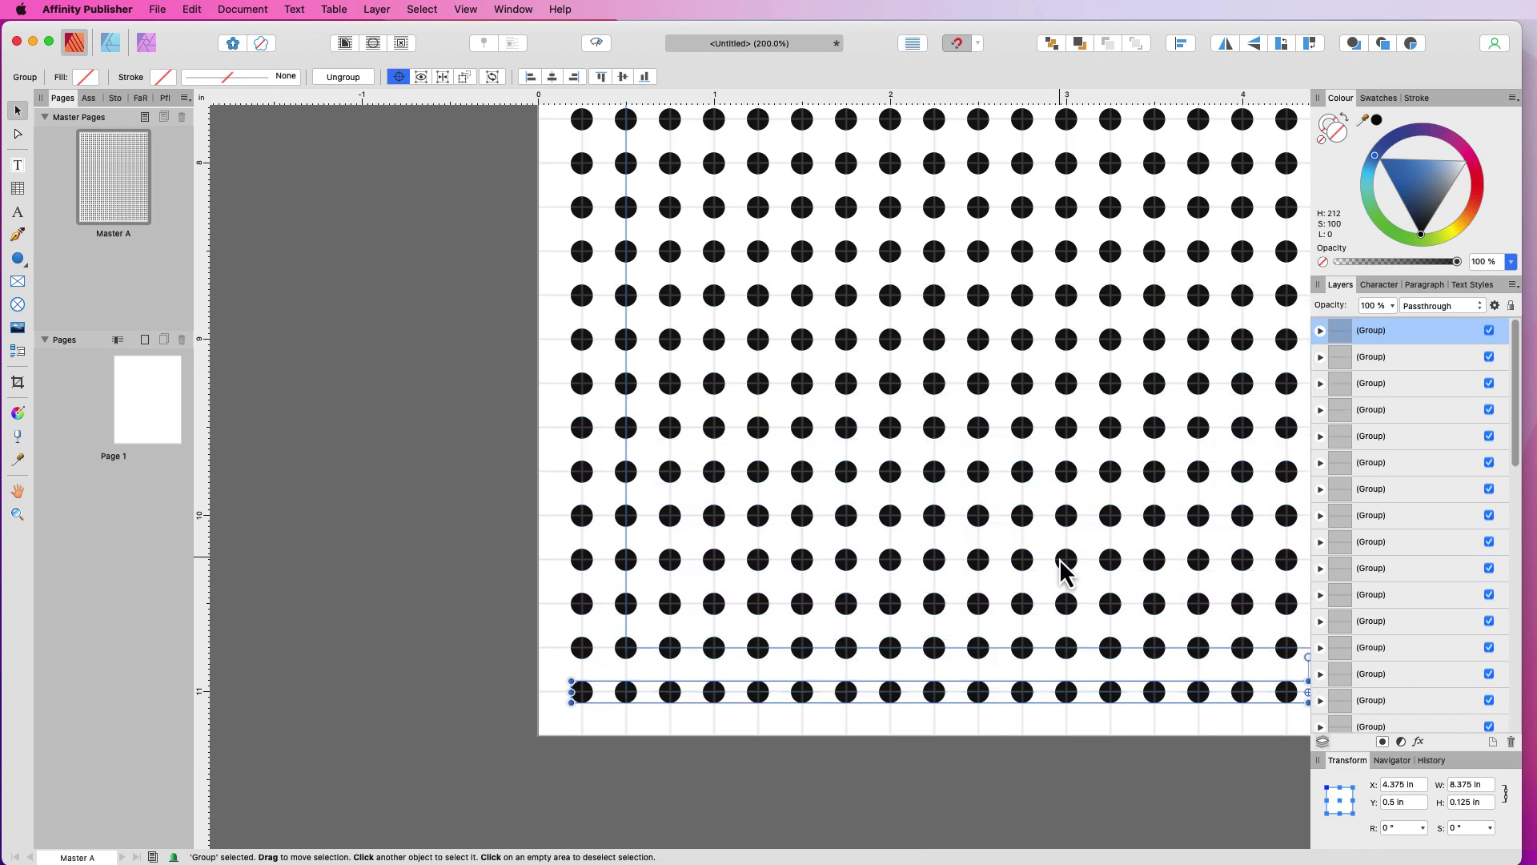
scroll(435, 434, down, 10)
scroll(435, 434, right, 7)
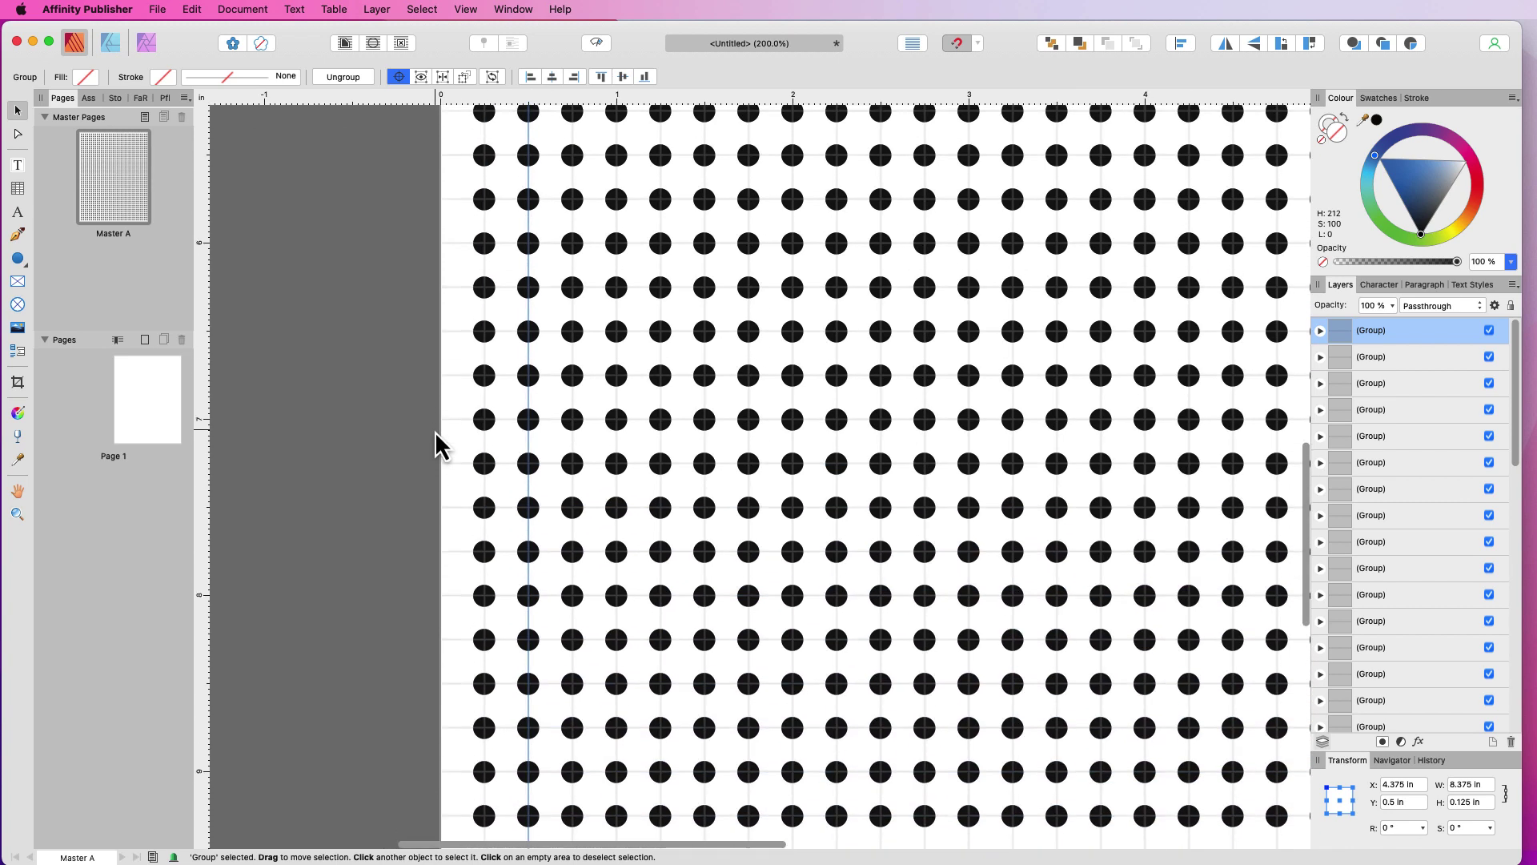
- Expand the first row group in Layers and select only its last Ellipse dot
scroll(434, 430, up, 8)
scroll(435, 430, left, 3)
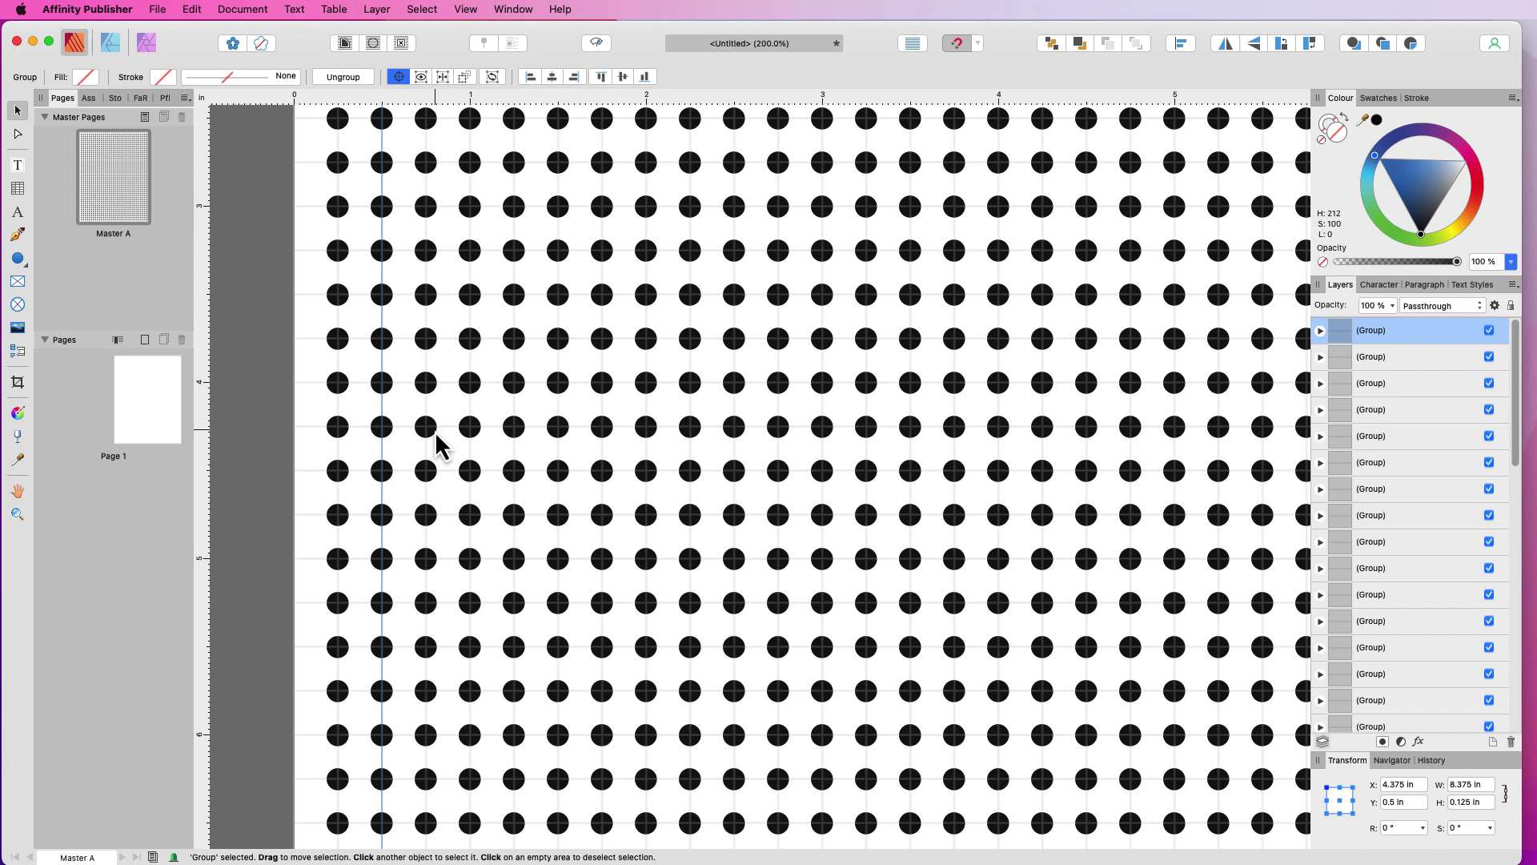
click(1321, 330)
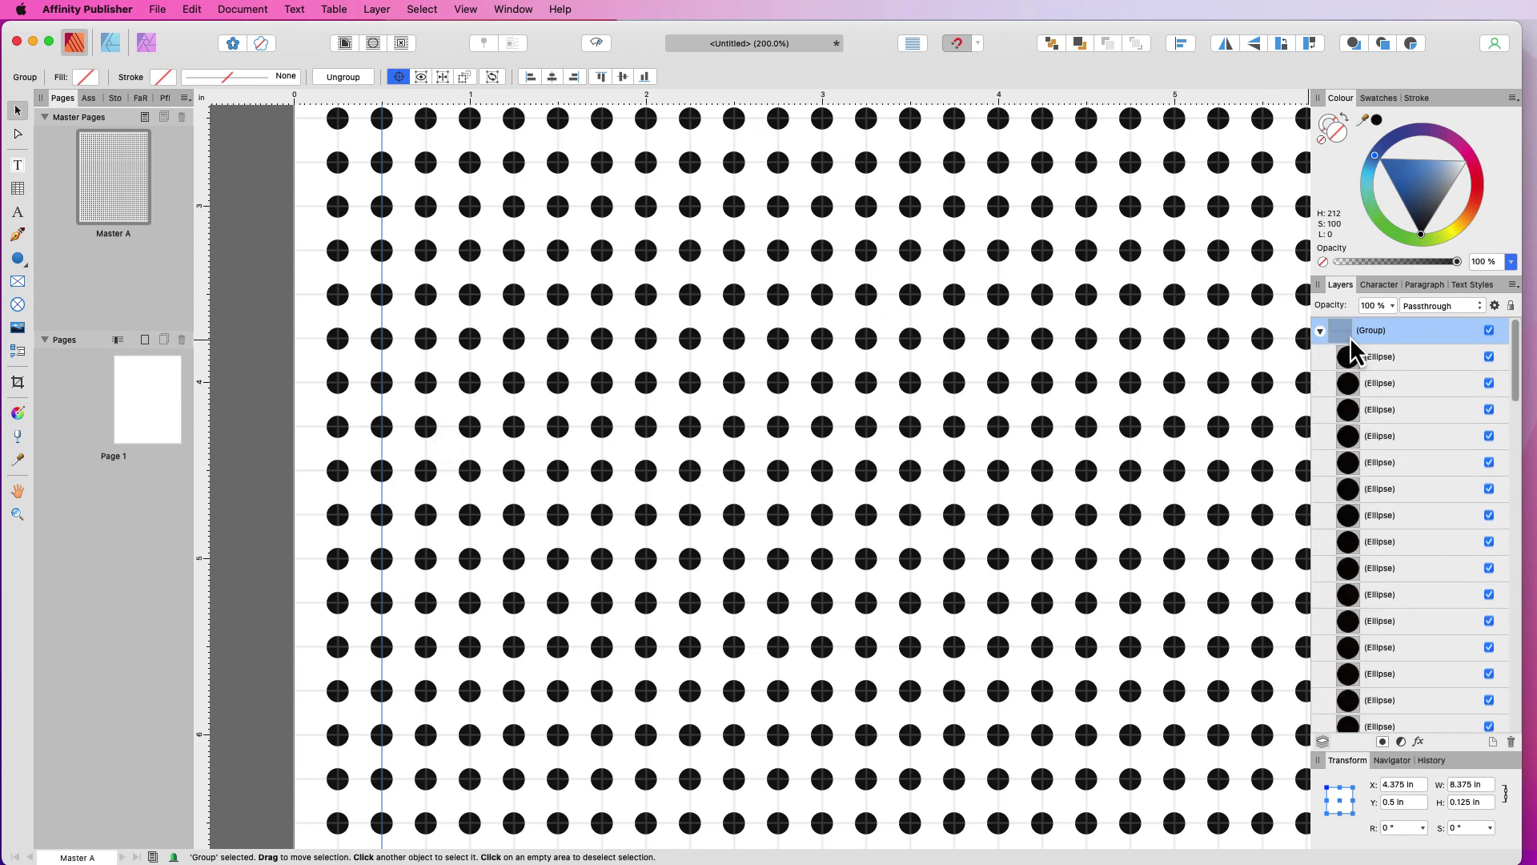
click(1457, 383)
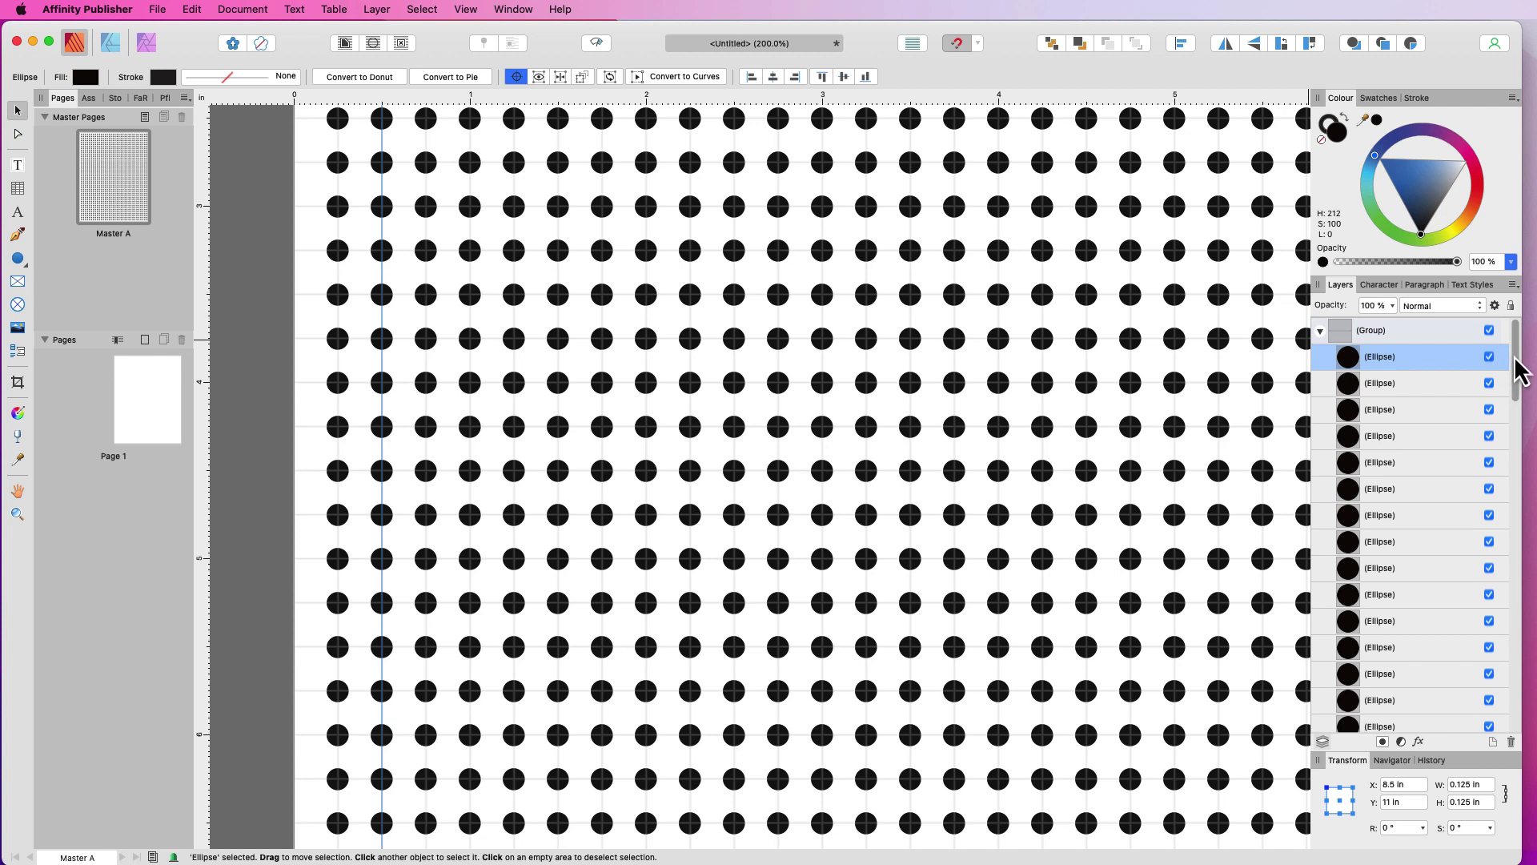
drag(1515, 371, 1529, 449)
scroll(1410, 525, down, 5)
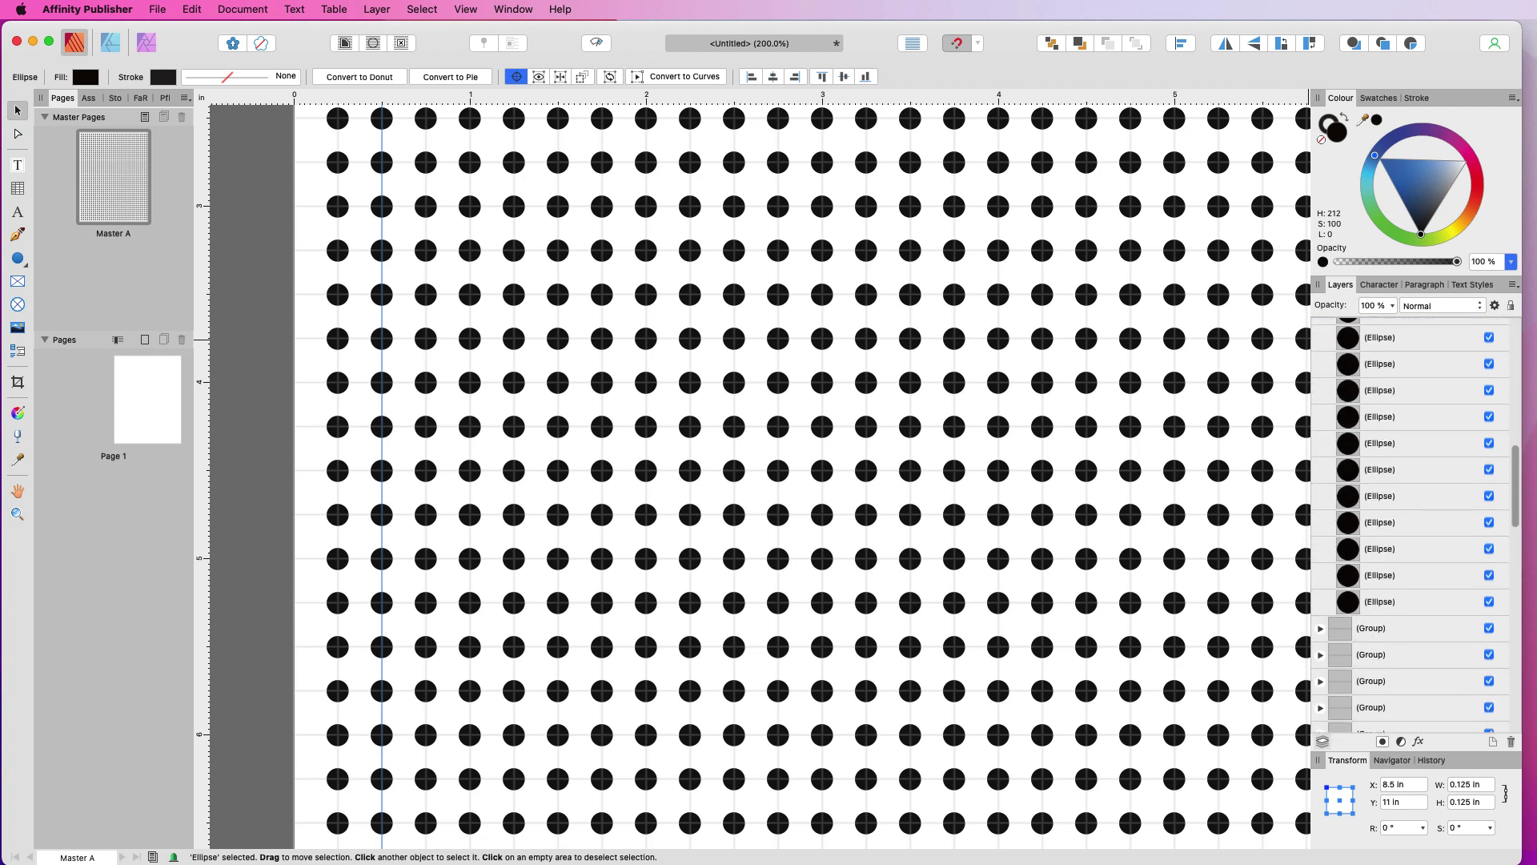
shift+click(1429, 599)
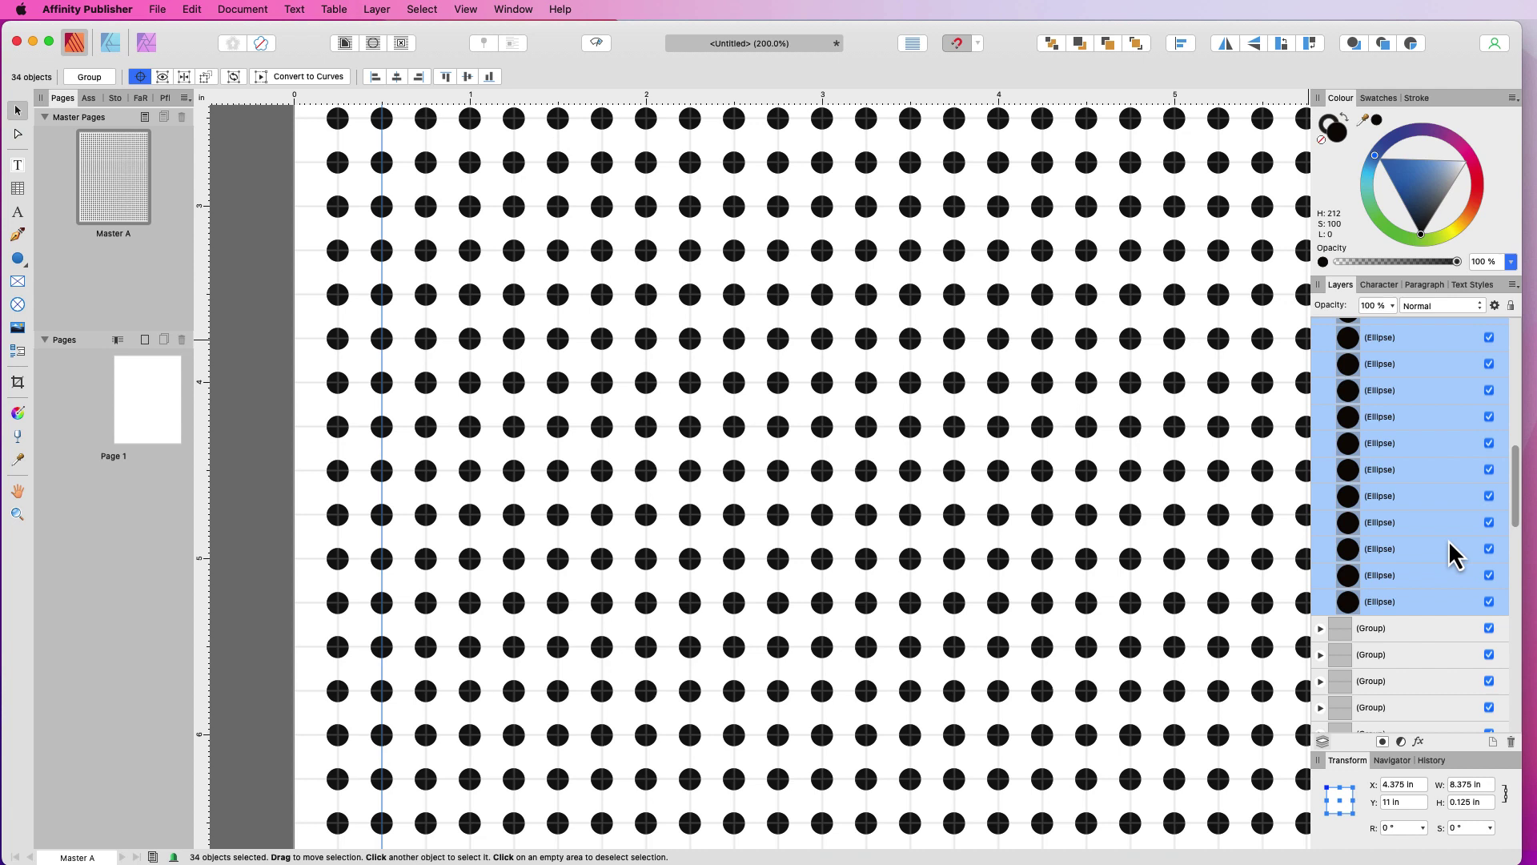
click(1412, 602)
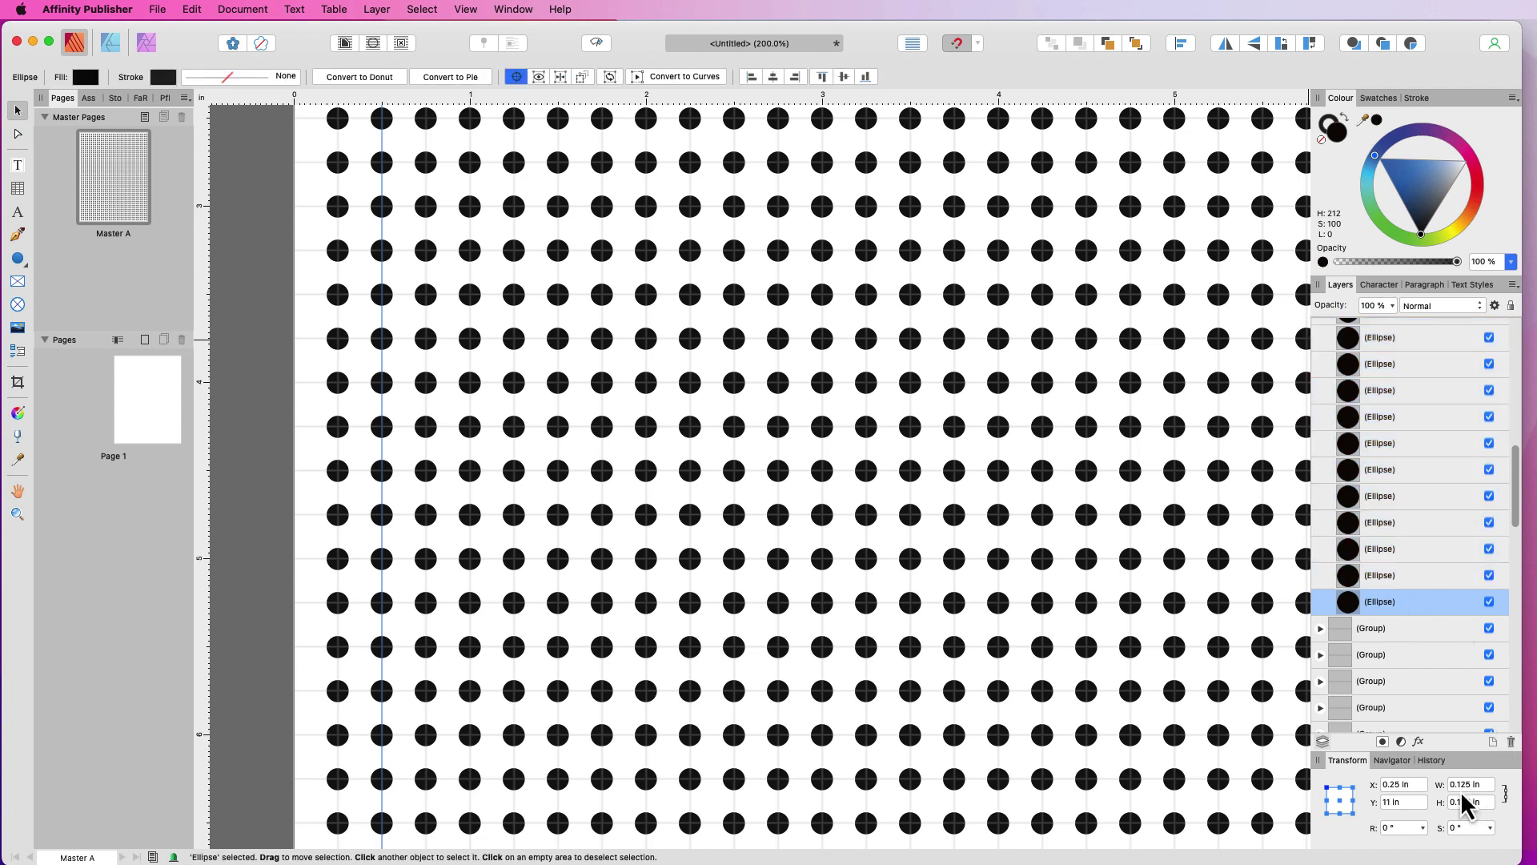
- Resize the bottom-left corner dot to 0.025 × 0.025 in, then deselect it
scroll(953, 507, up, 6)
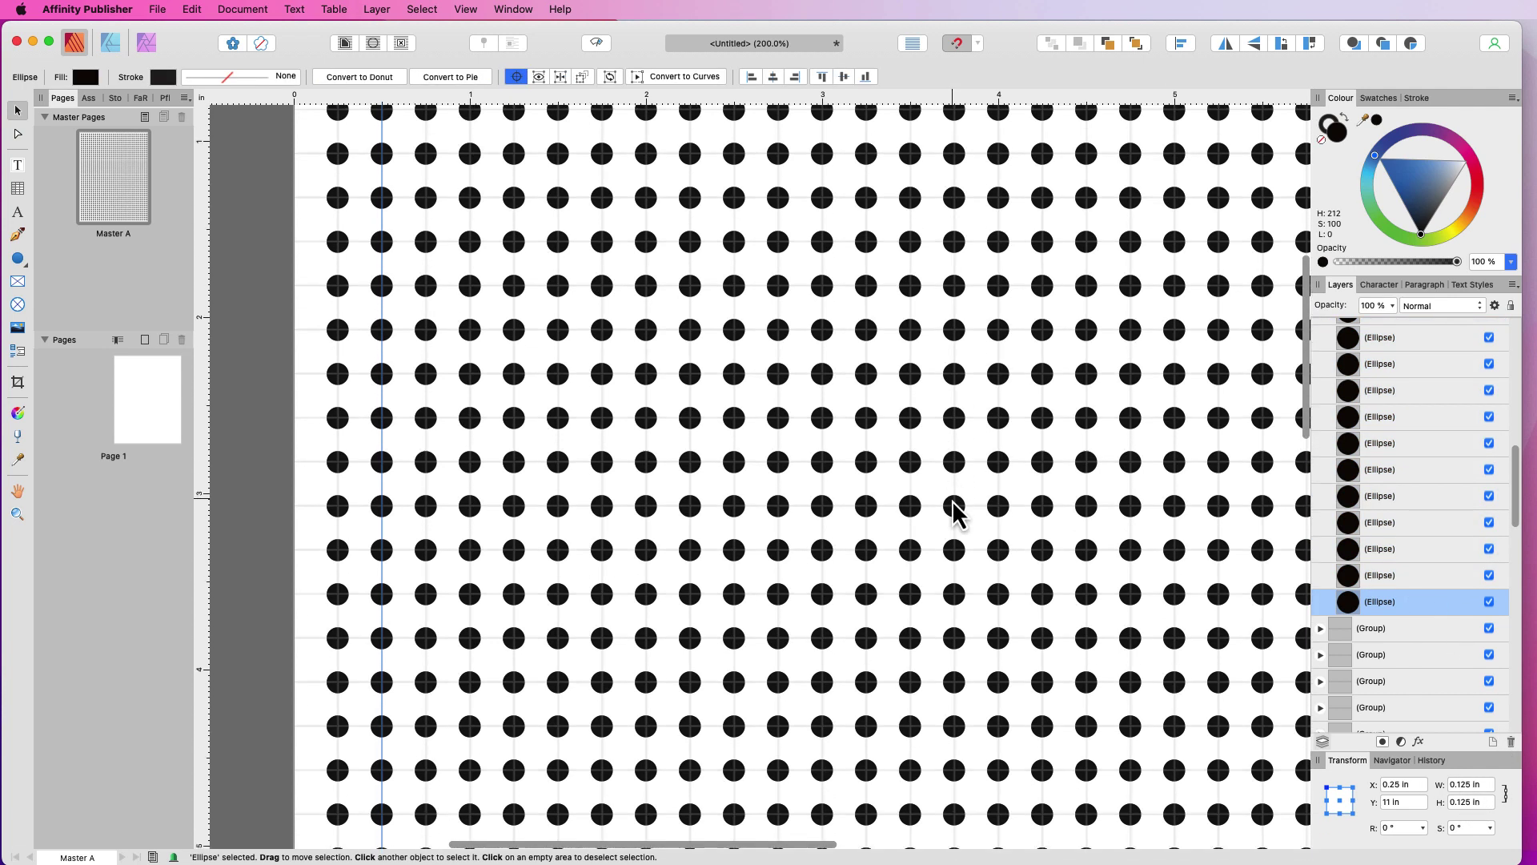
scroll(954, 508, up, 7)
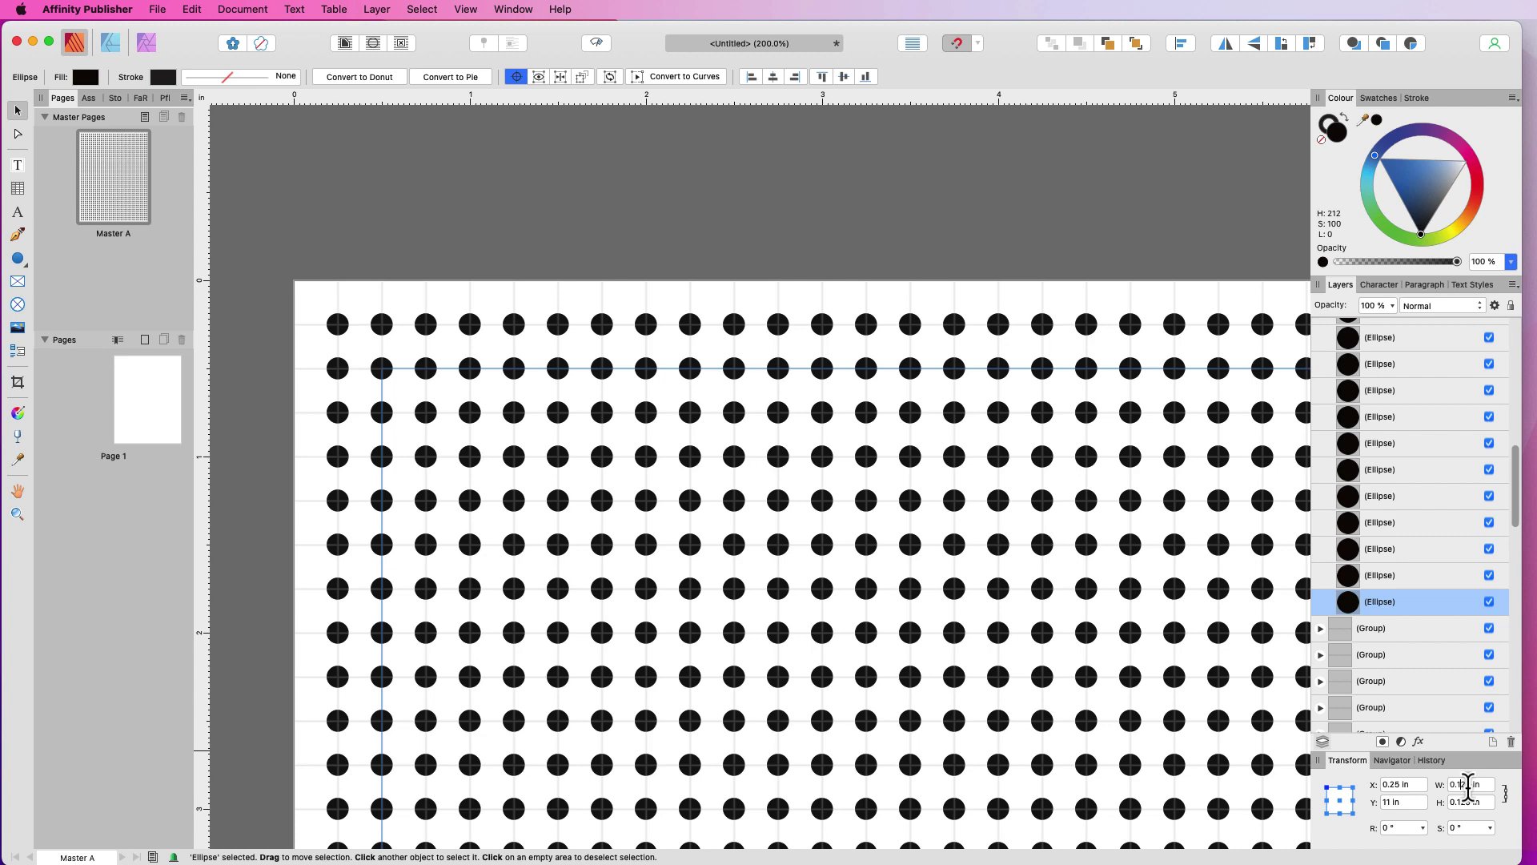
scroll(1150, 574, down, 20)
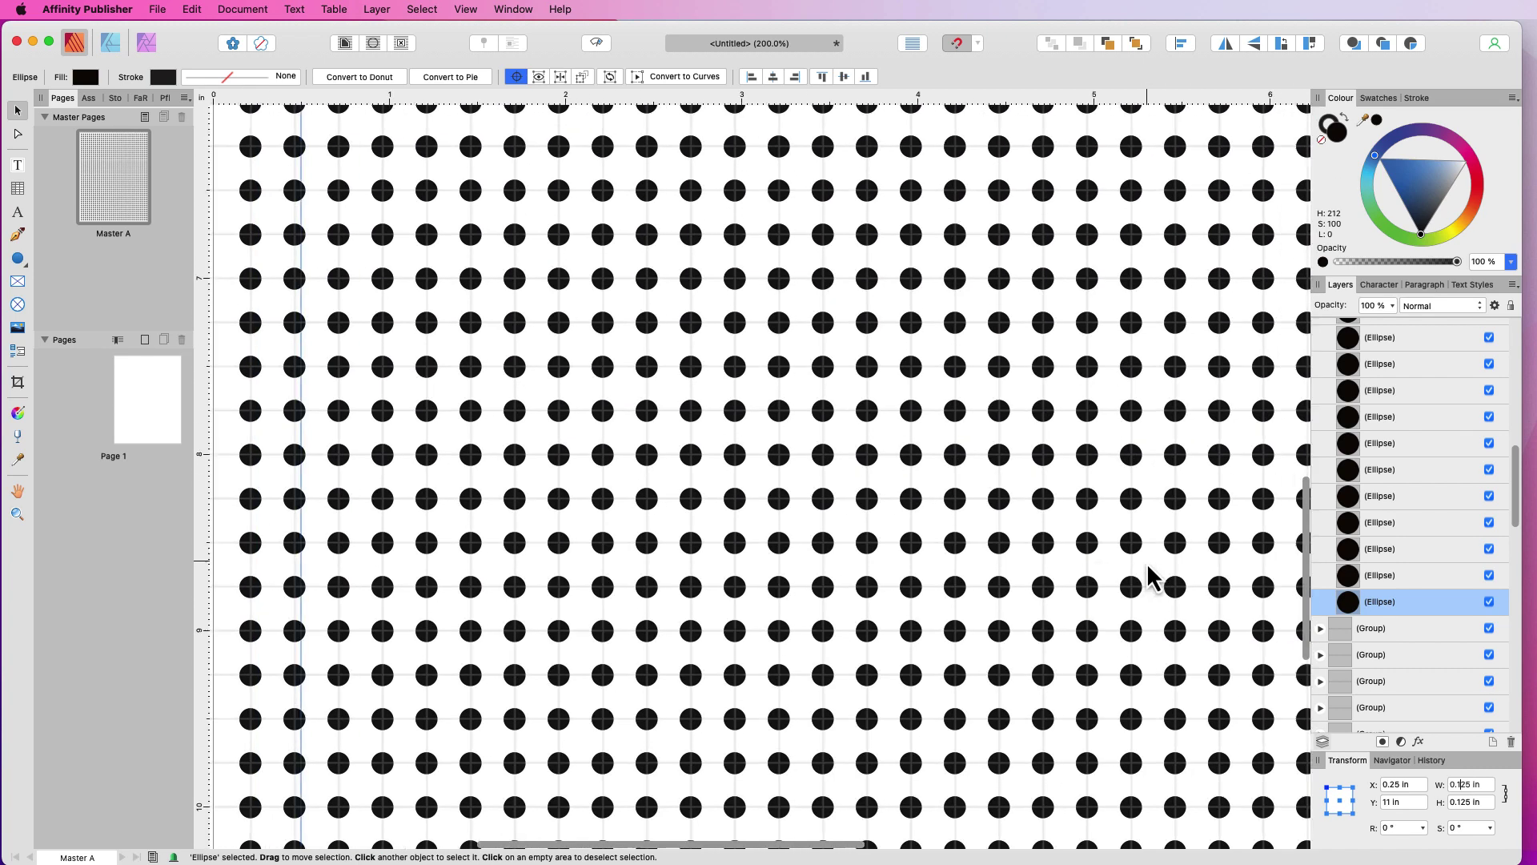
scroll(1150, 574, down, 10)
scroll(1150, 574, left, 12)
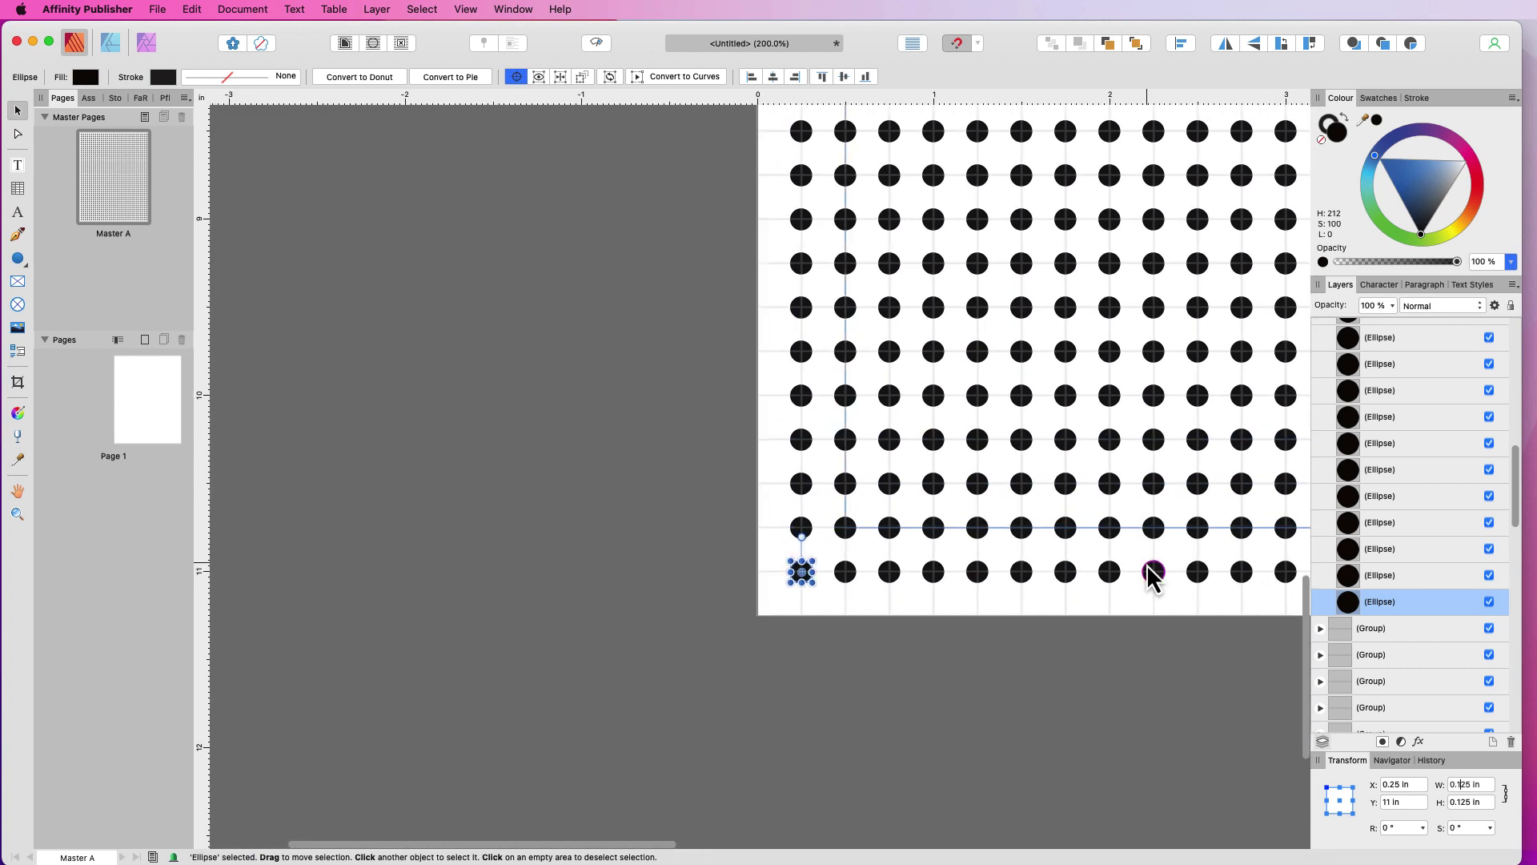
scroll(1153, 575, left, 1)
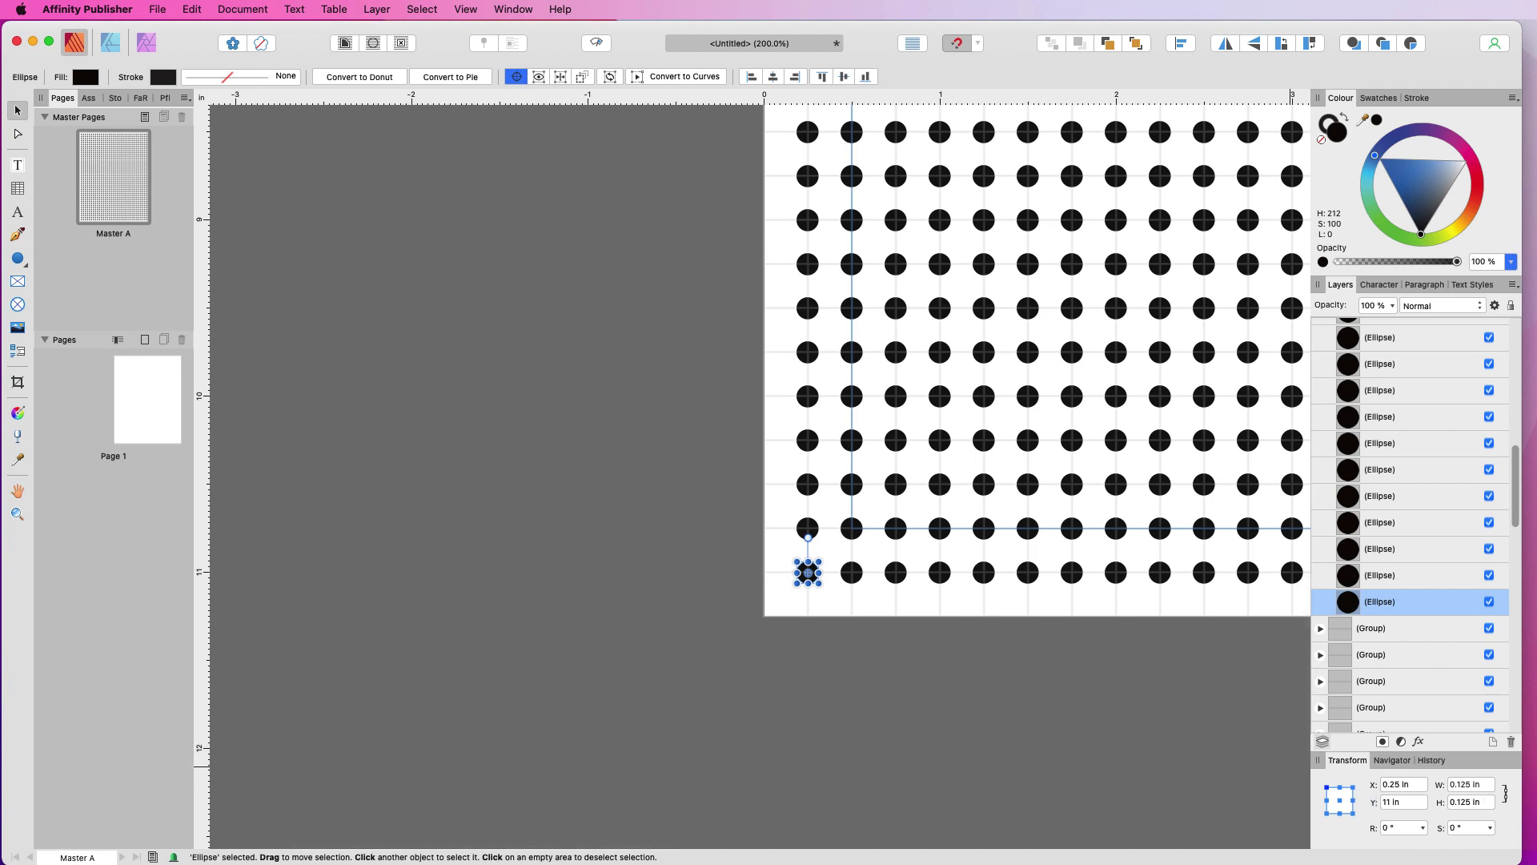
key(BackSpace)
text(0)
key(Tab)
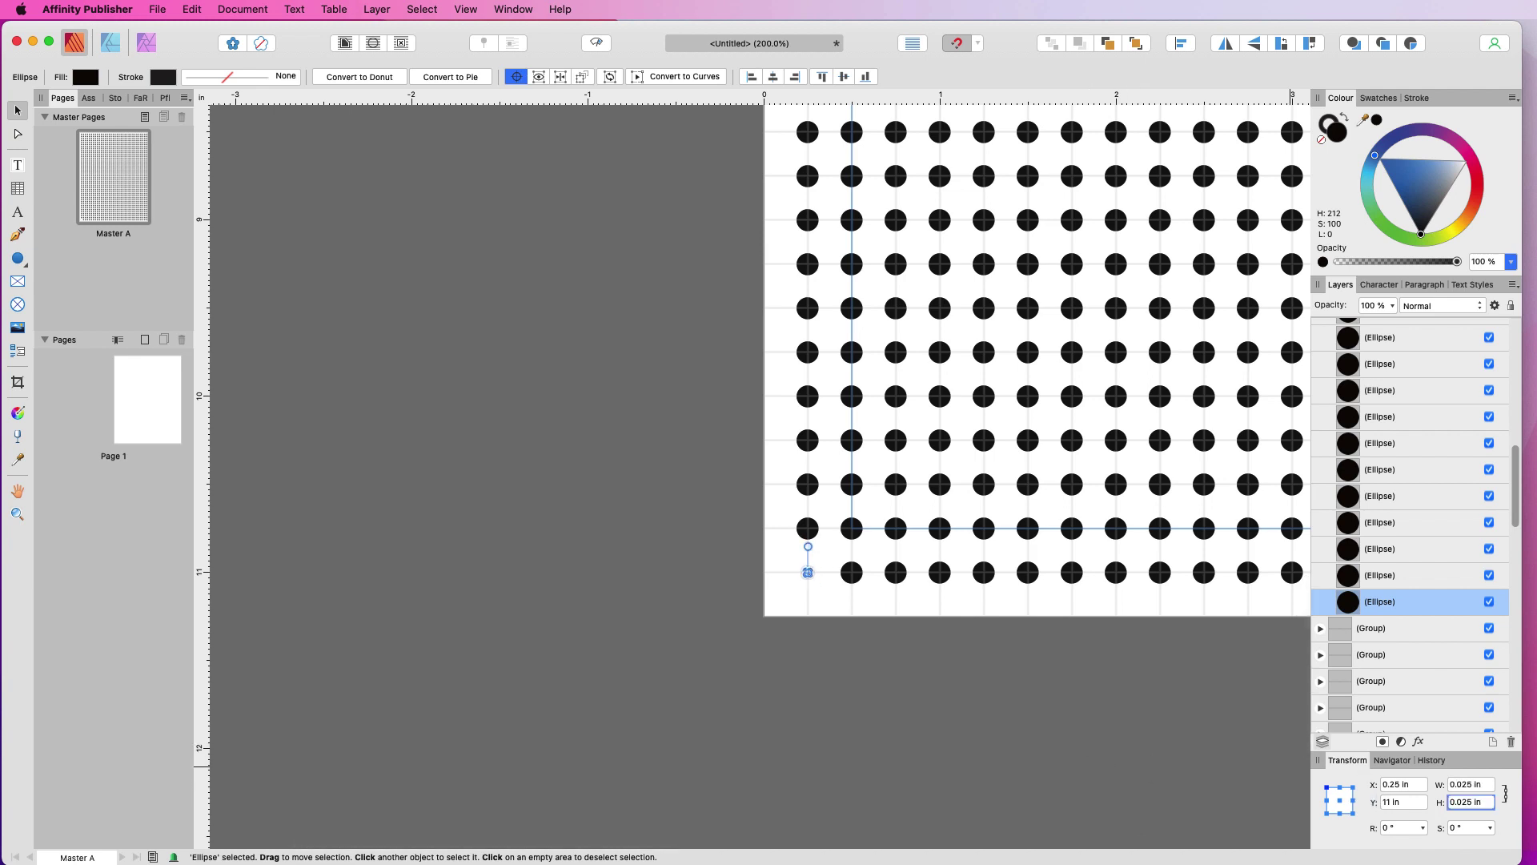
click(647, 727)
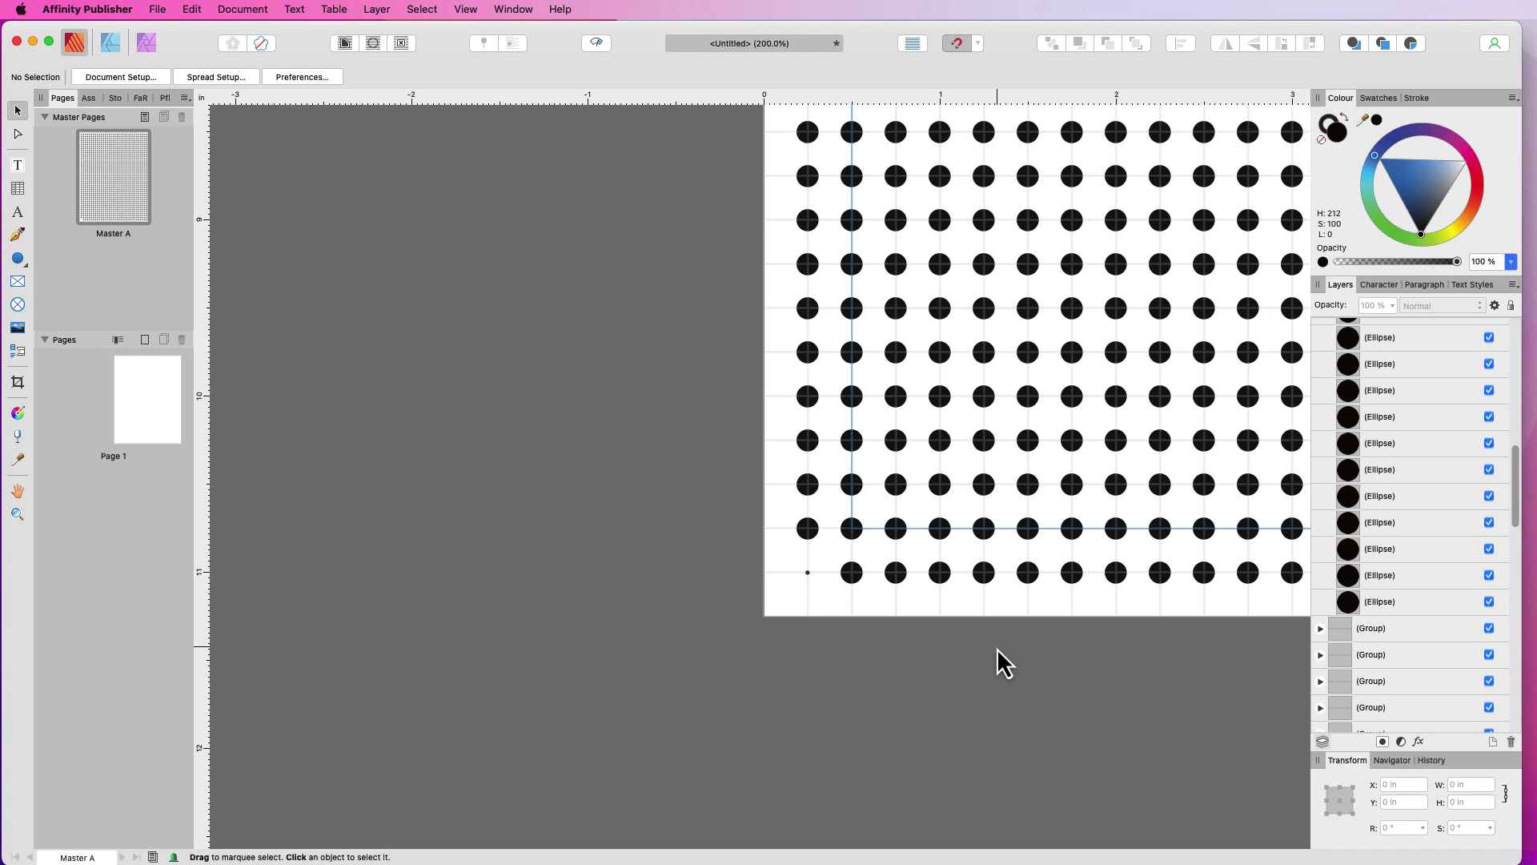
- Check the bottom row, then apply Master A to Page 1 through Apply Master
click(808, 573)
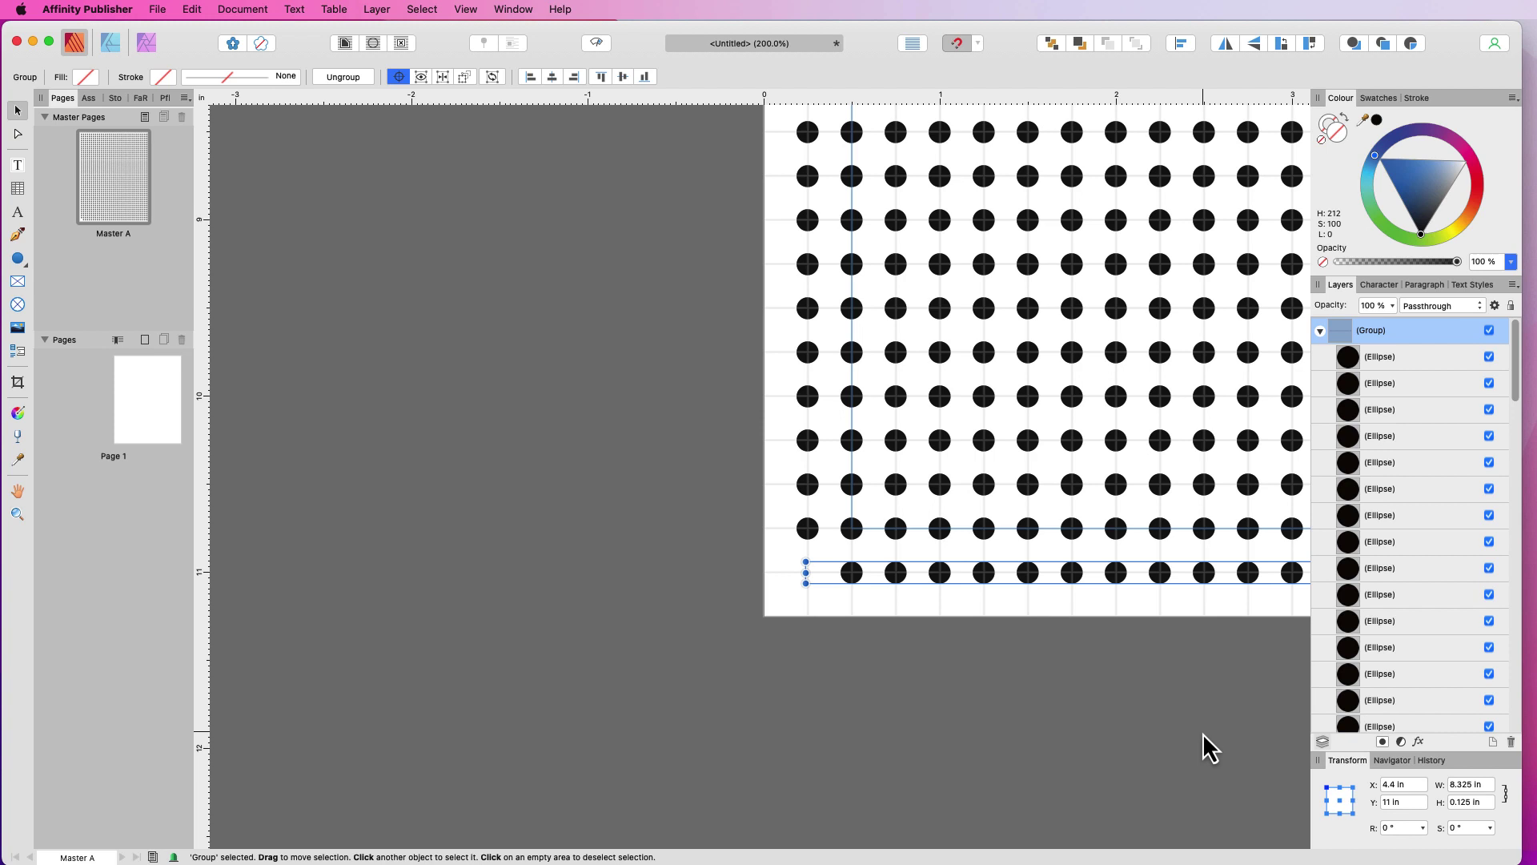
click(1150, 721)
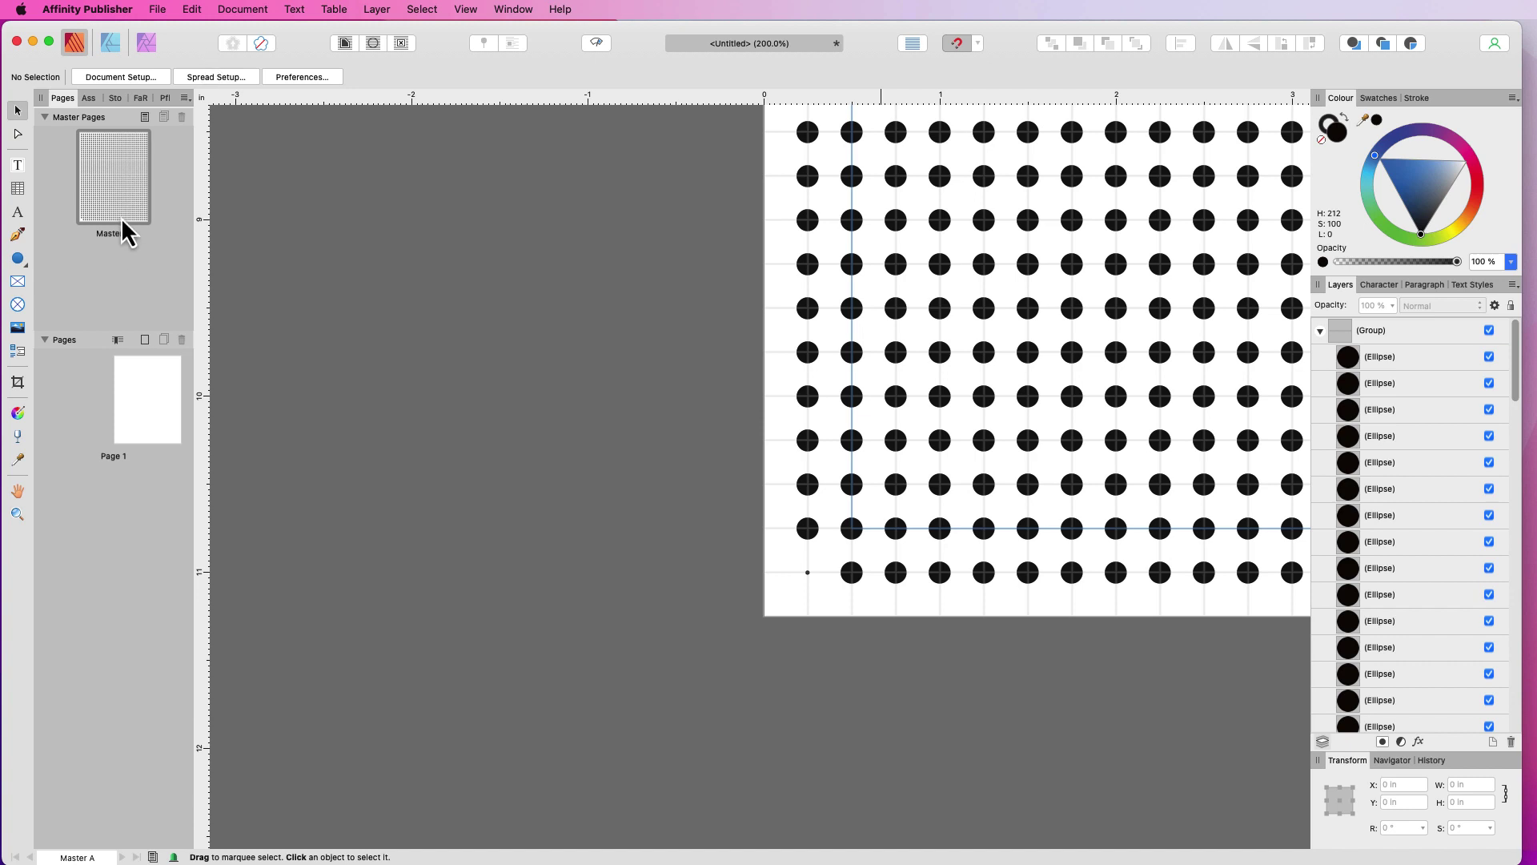
click(149, 413)
right_click(143, 399)
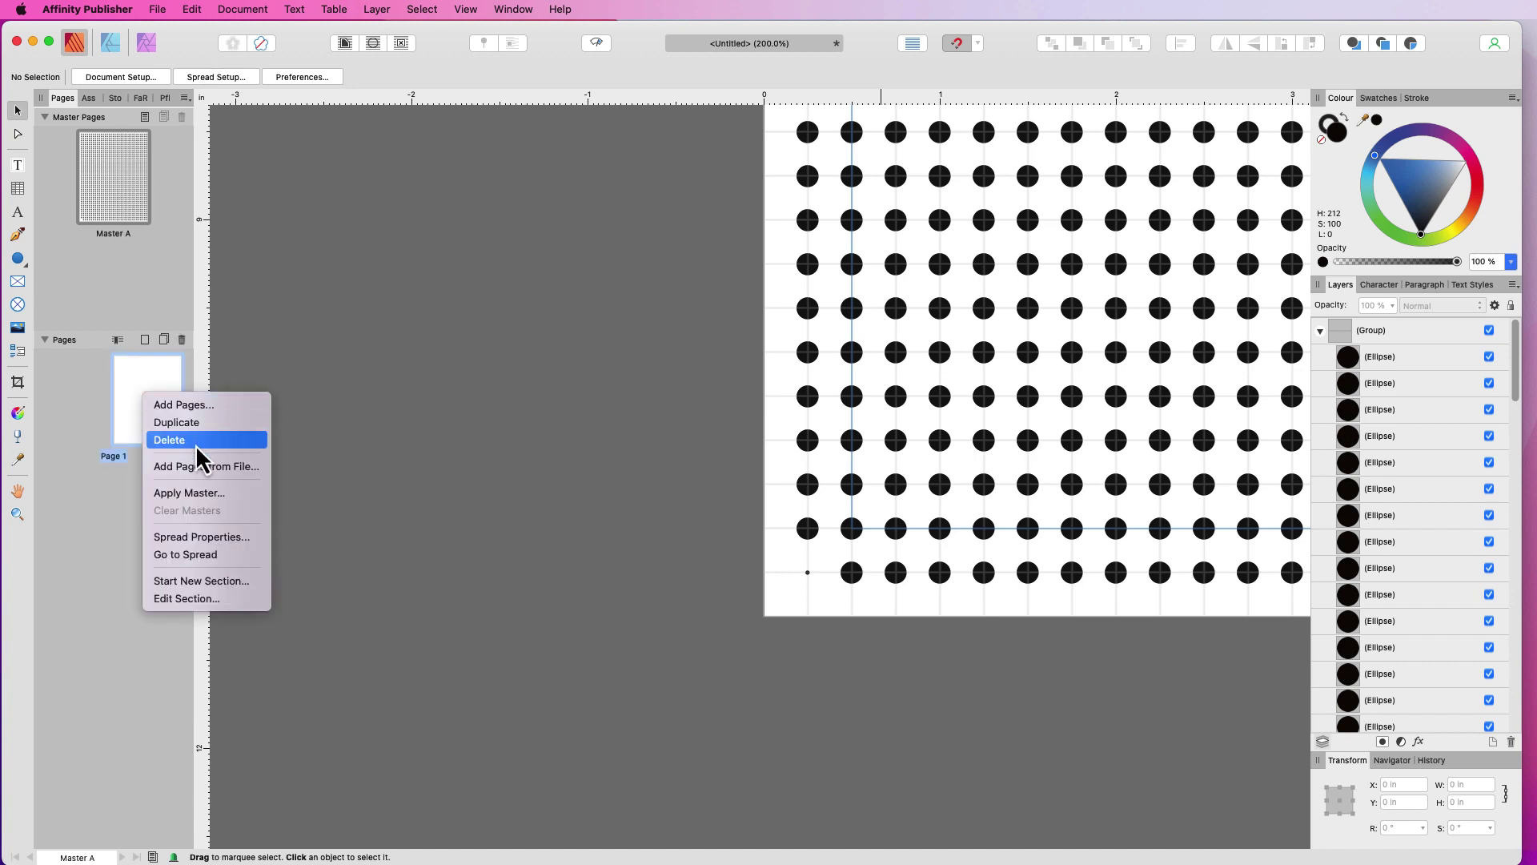
click(200, 493)
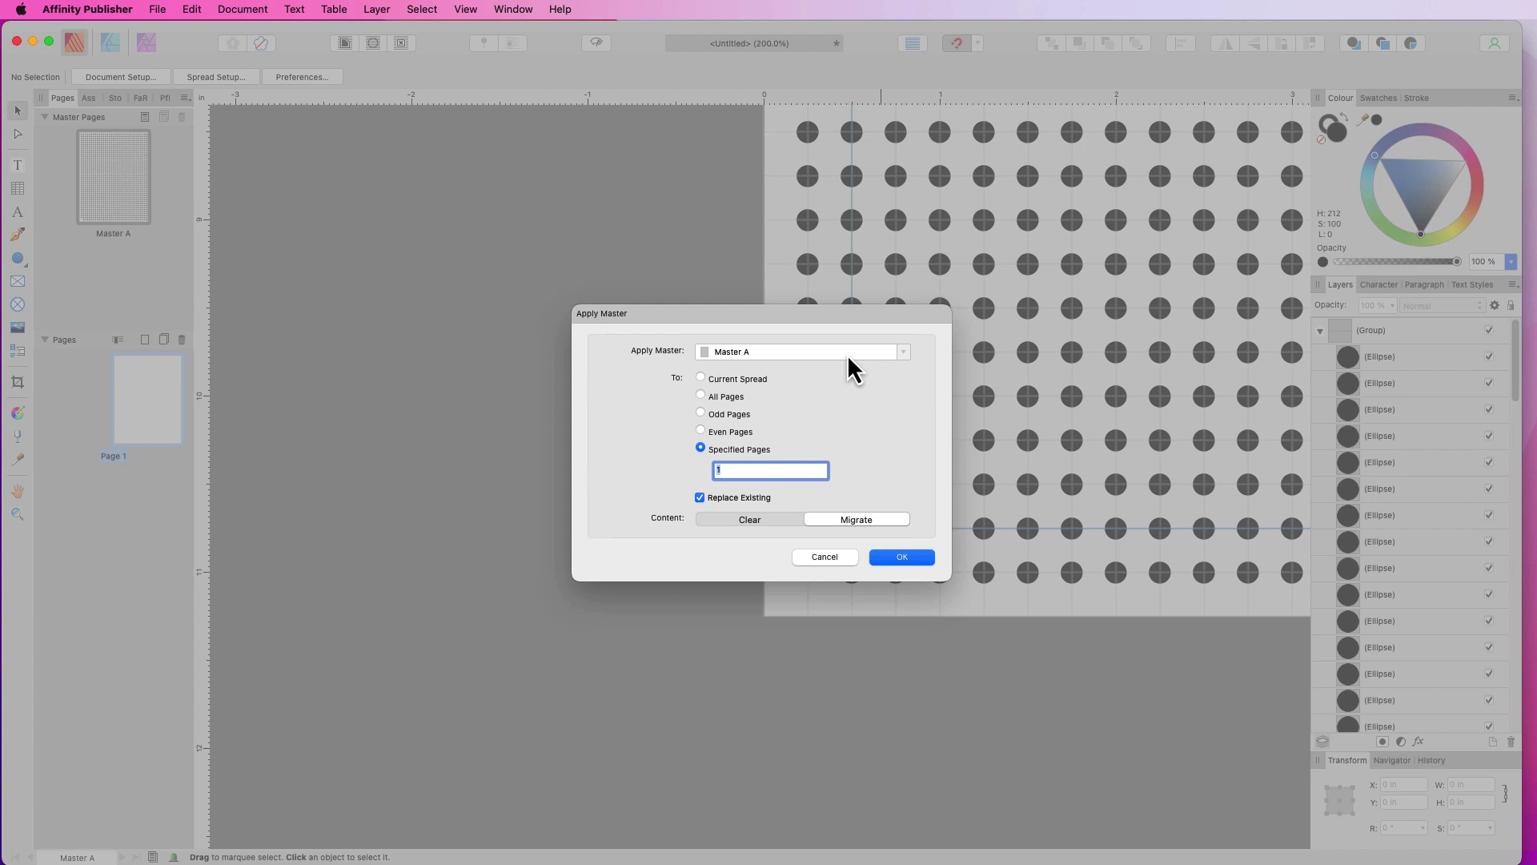
click(910, 558)
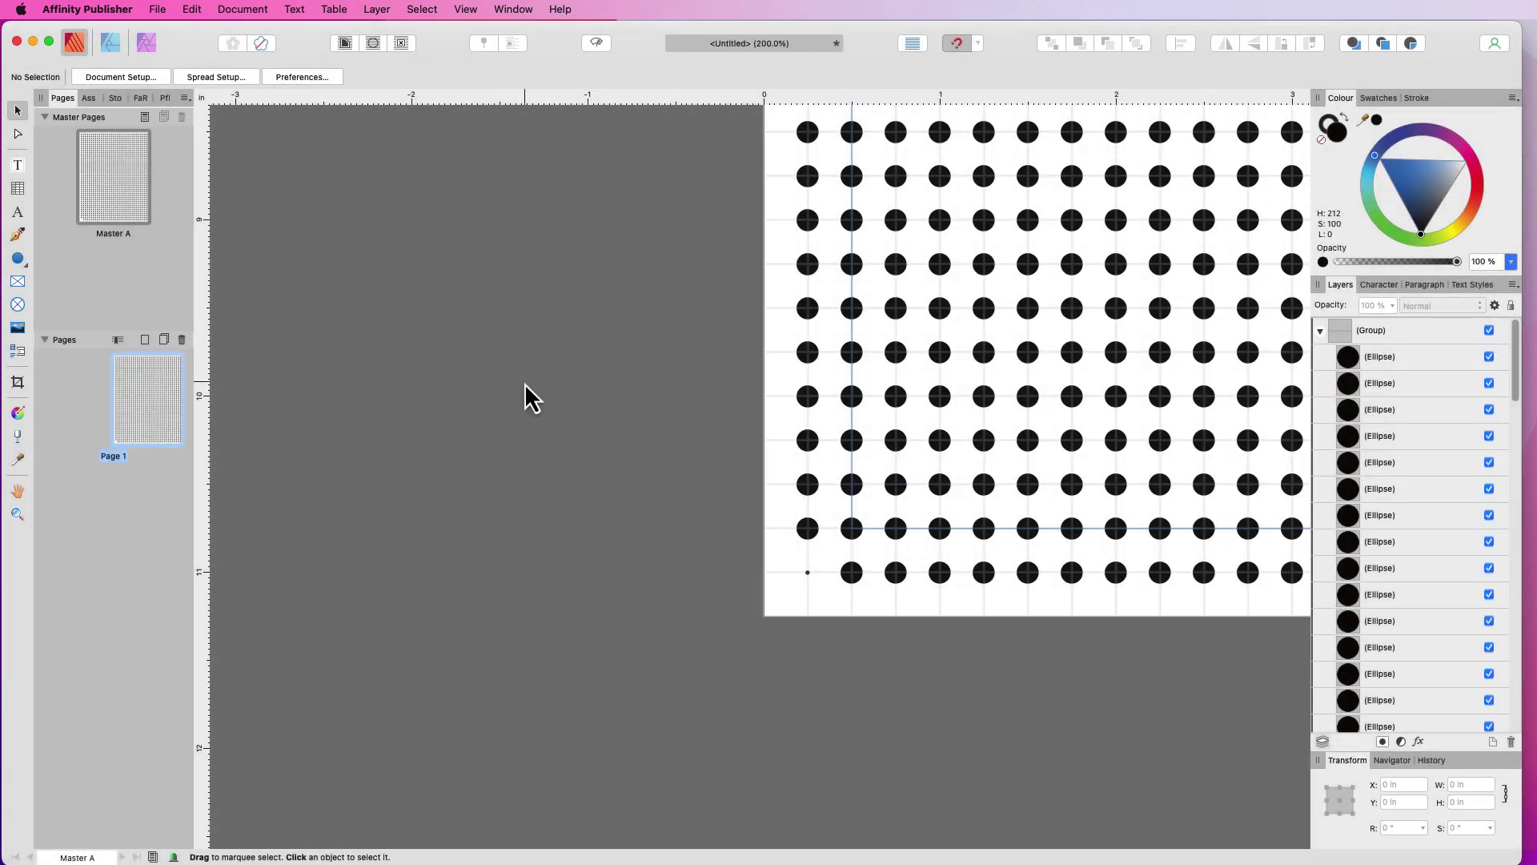
- Open Page 1 to view the full letter page with the dot grid
double_click(146, 387)
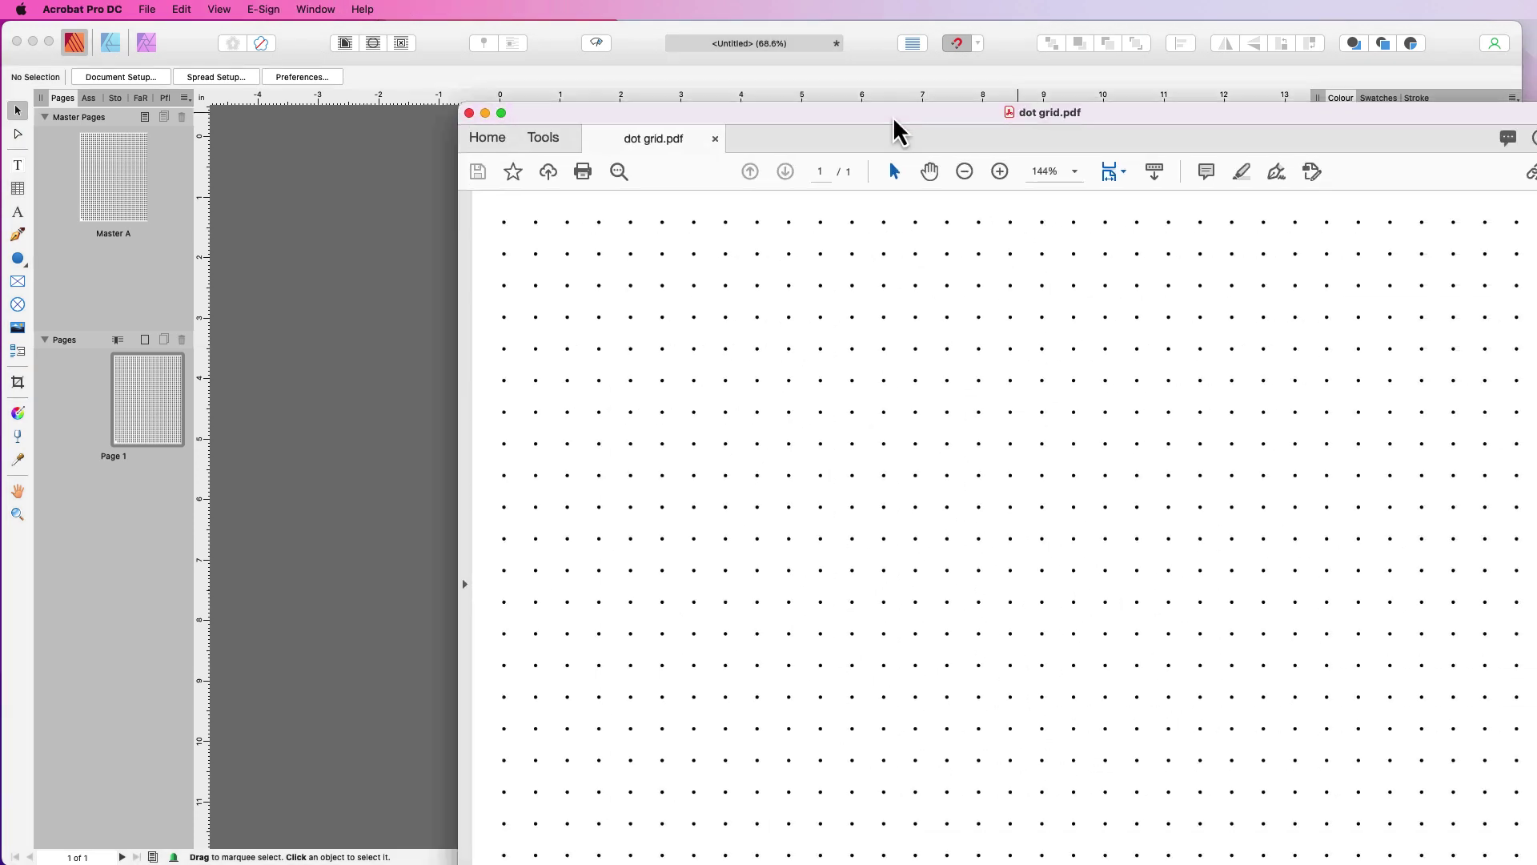
- Move the dot grid.pdf Acrobat window slightly up to view the exported dots
drag(892, 117, 894, 93)
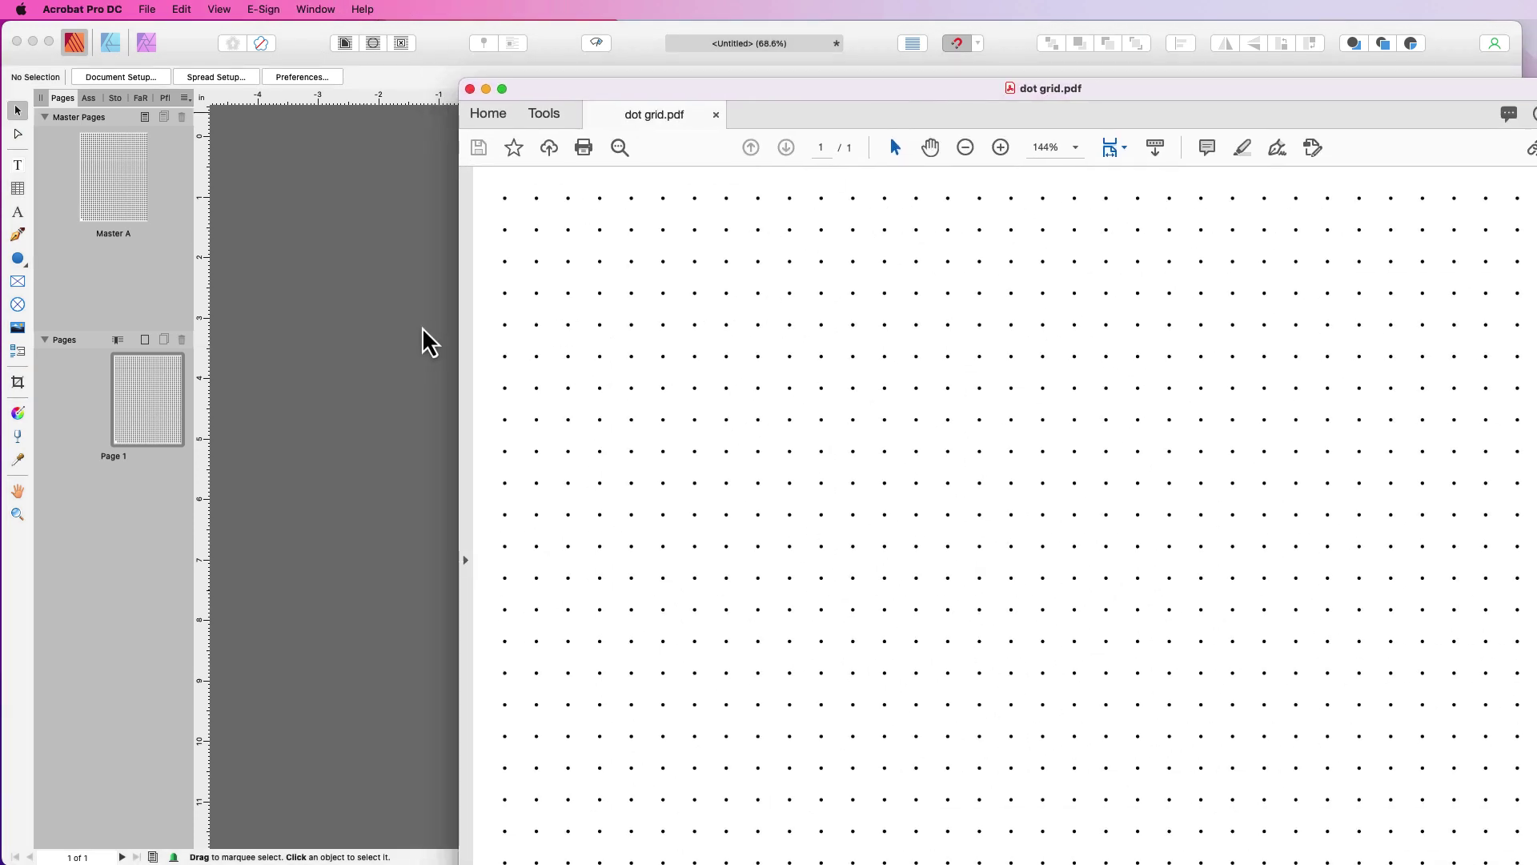